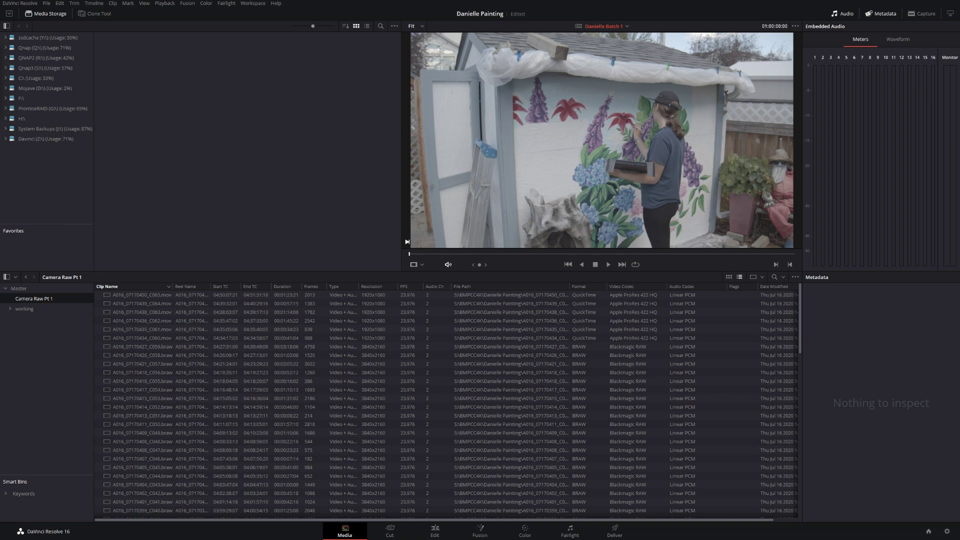
Preview the clips from C065 down to C057 in the Camera Raw Pt 1 bin, comparing ProRes and Blackmagic RAW footage.
{"action": "left_click", "coordinate": [160, 295]}
{"action": "left_click", "coordinate": [161, 303]}
{"action": "left_click", "coordinate": [162, 312]}
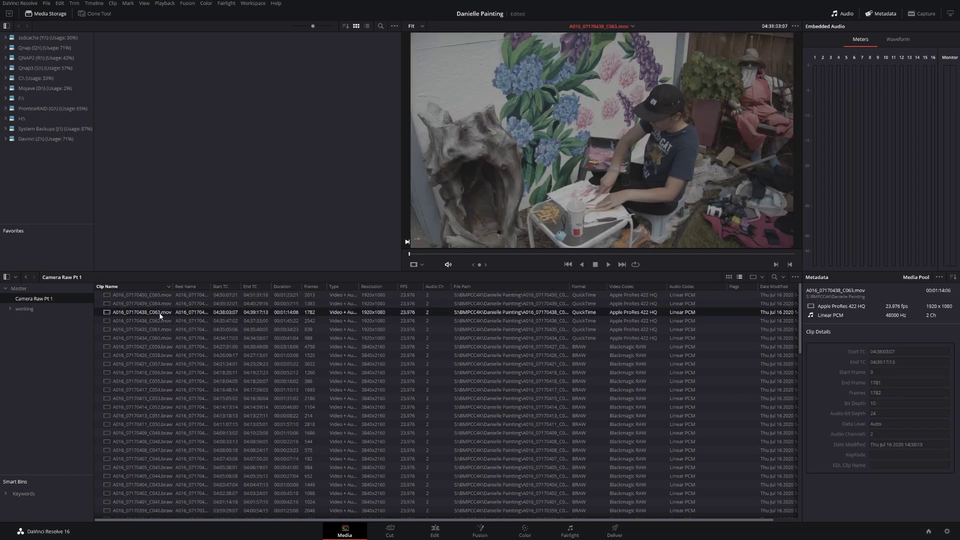
{"action": "left_click", "coordinate": [162, 321]}
{"action": "left_click", "coordinate": [158, 329]}
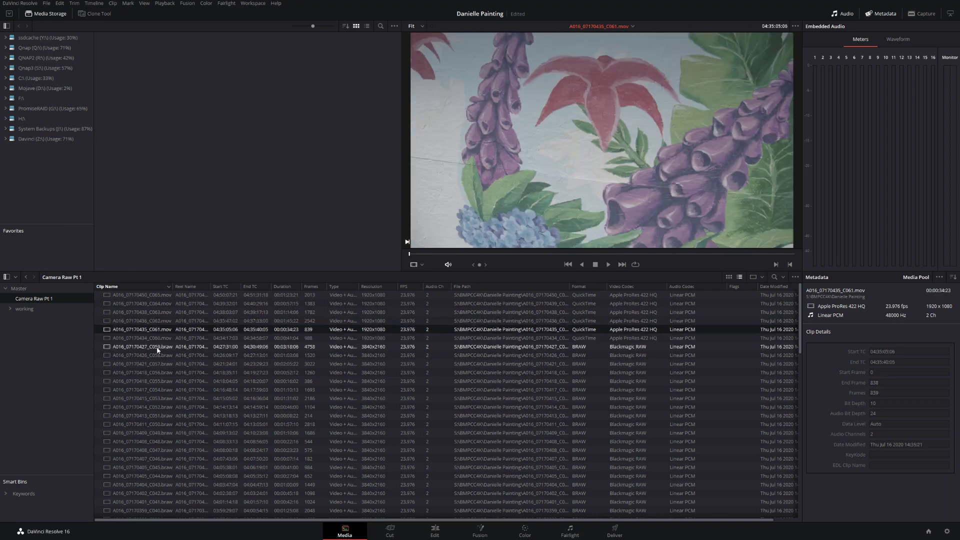
{"action": "left_click", "coordinate": [159, 340]}
{"action": "left_click", "coordinate": [160, 347]}
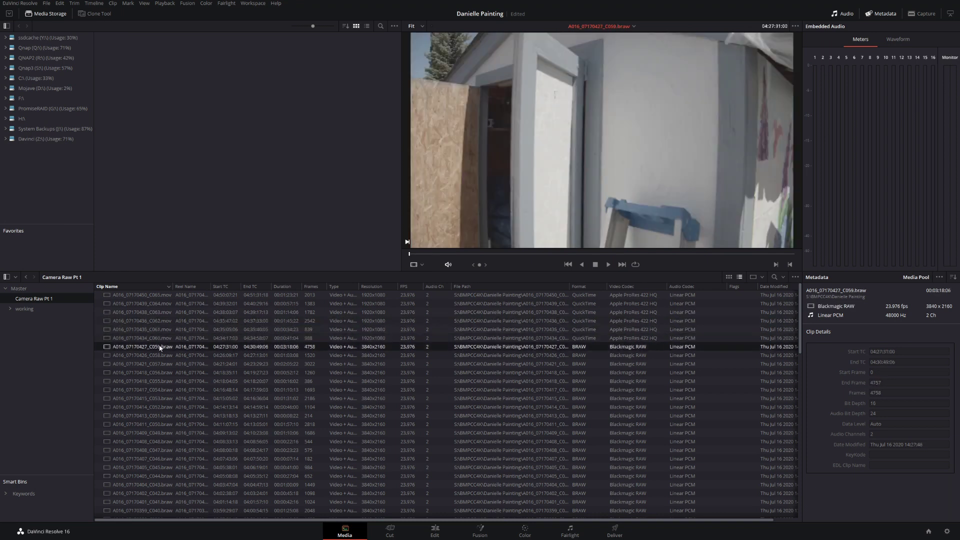
{"action": "left_click", "coordinate": [160, 355]}
{"action": "left_click", "coordinate": [161, 364]}
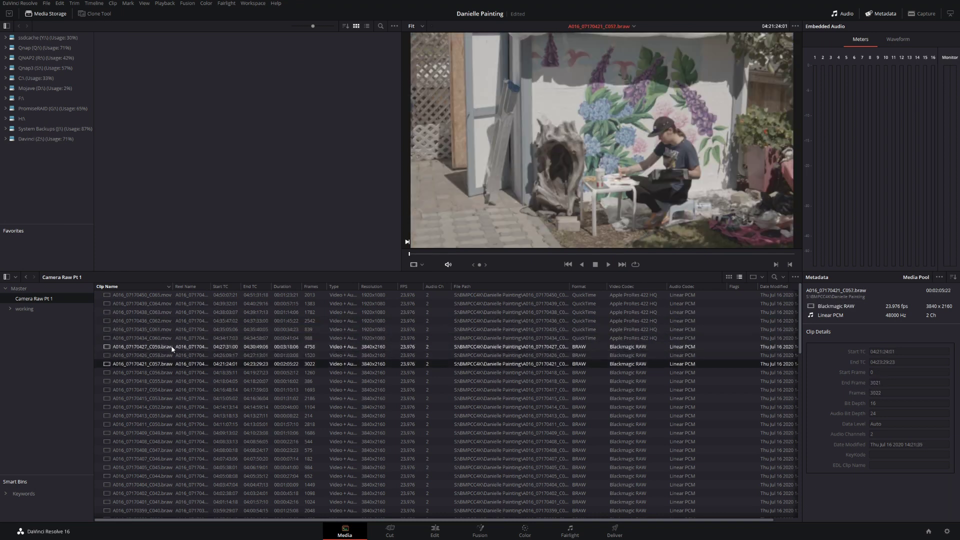
{"action": "left_click", "coordinate": [170, 356]}
{"action": "left_click", "coordinate": [169, 347]}
{"action": "left_click", "coordinate": [168, 338]}
{"action": "left_click", "coordinate": [168, 329]}
{"action": "left_click", "coordinate": [166, 320]}
{"action": "left_click", "coordinate": [167, 312]}
{"action": "left_click", "coordinate": [168, 303]}
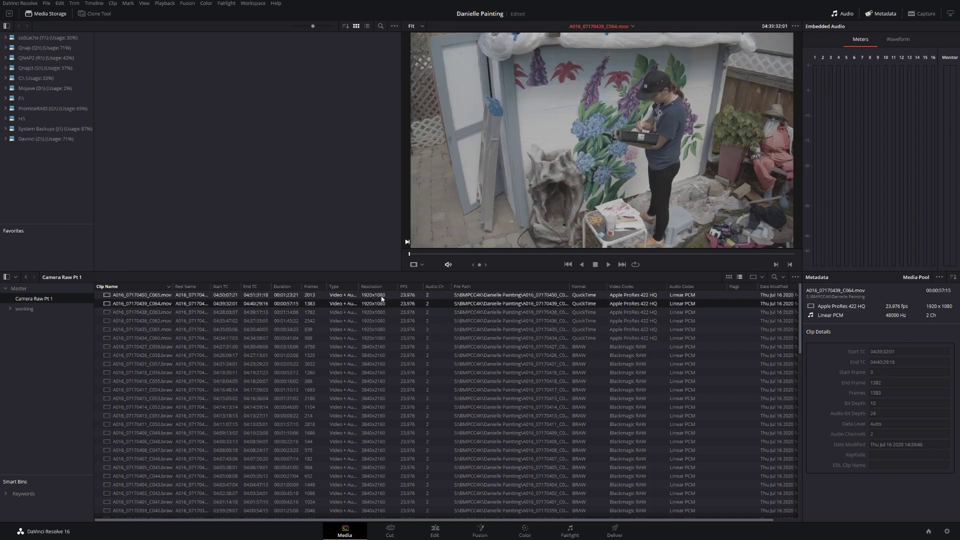
Compare codec, resolution and frame rate of the ProRes and Blackmagic RAW clips through the end of the Camera Raw Pt 1 bin.
{"action": "left_click", "coordinate": [631, 349]}
{"action": "left_click", "coordinate": [637, 338]}
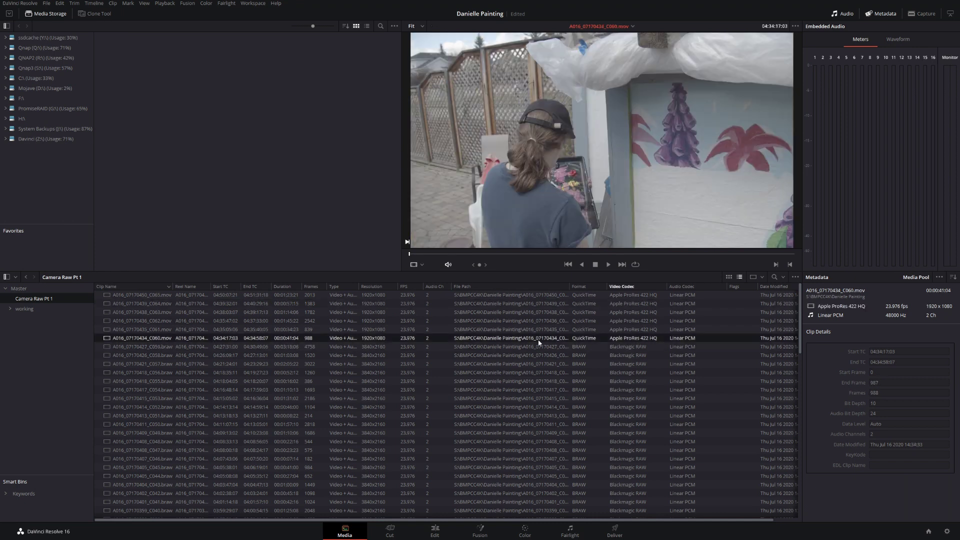
{"action": "left_click", "coordinate": [378, 348]}
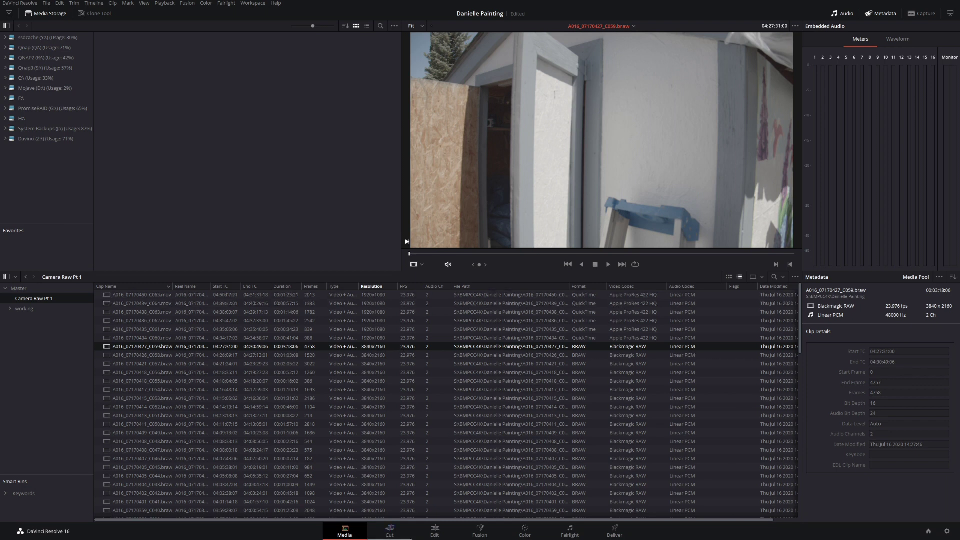
{"action": "left_click_drag", "start_coordinate": [801, 334], "coordinate": [800, 500]}
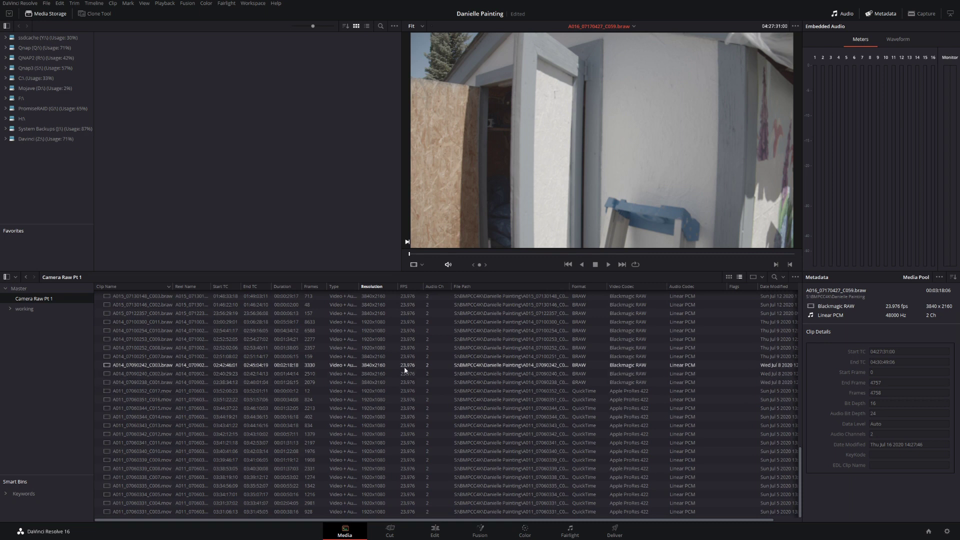
{"action": "left_click", "coordinate": [406, 367]}
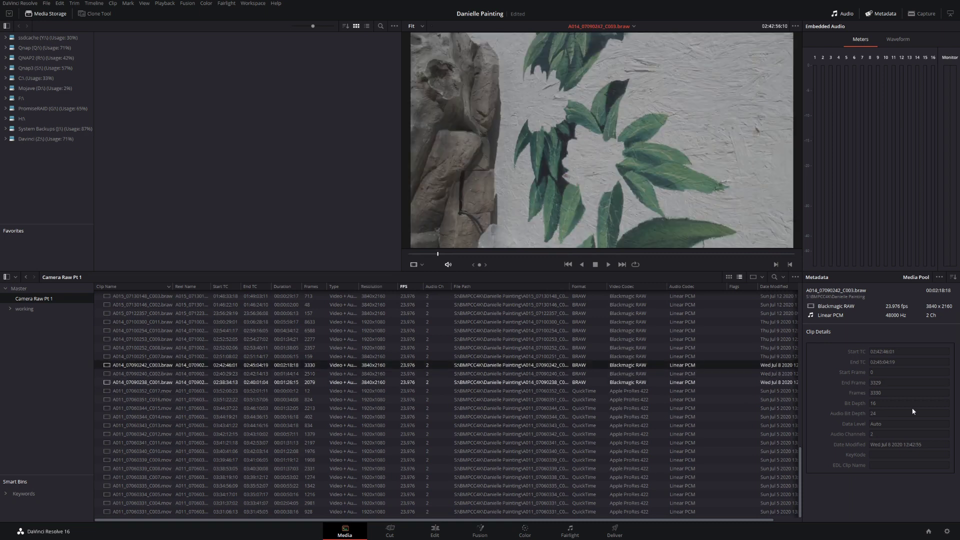
{"action": "left_click_drag", "start_coordinate": [799, 465], "coordinate": [784, 273]}
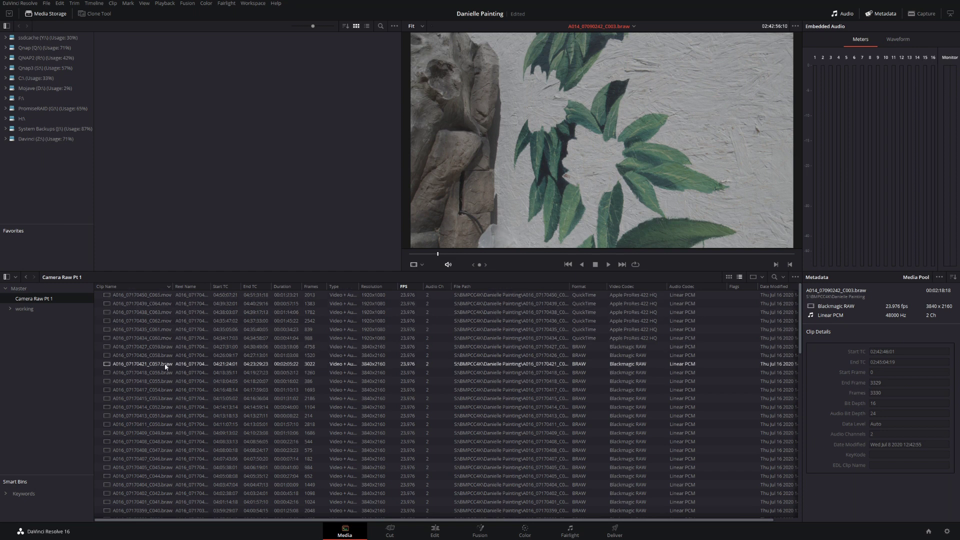
{"action": "key", "text": "ctrl+a"}
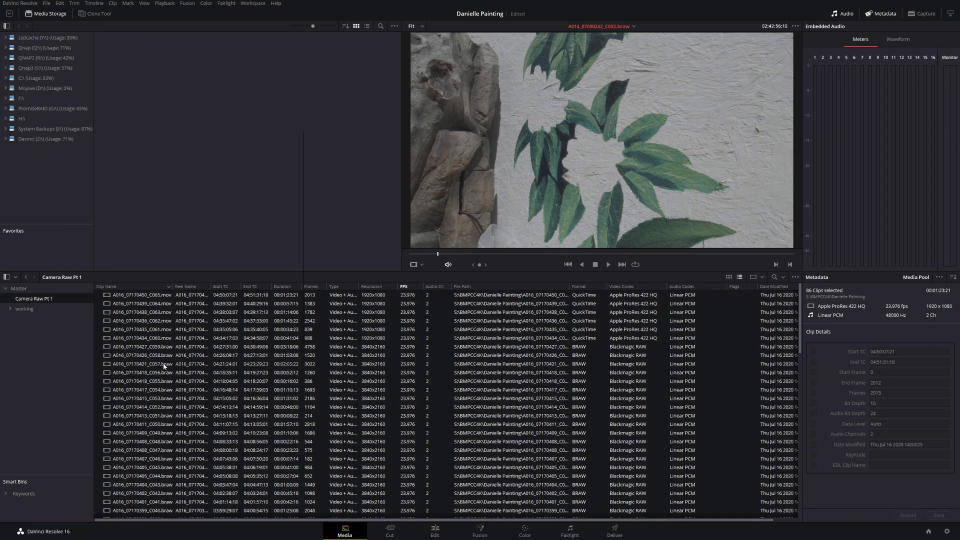
{"action": "right_click", "coordinate": [164, 365]}
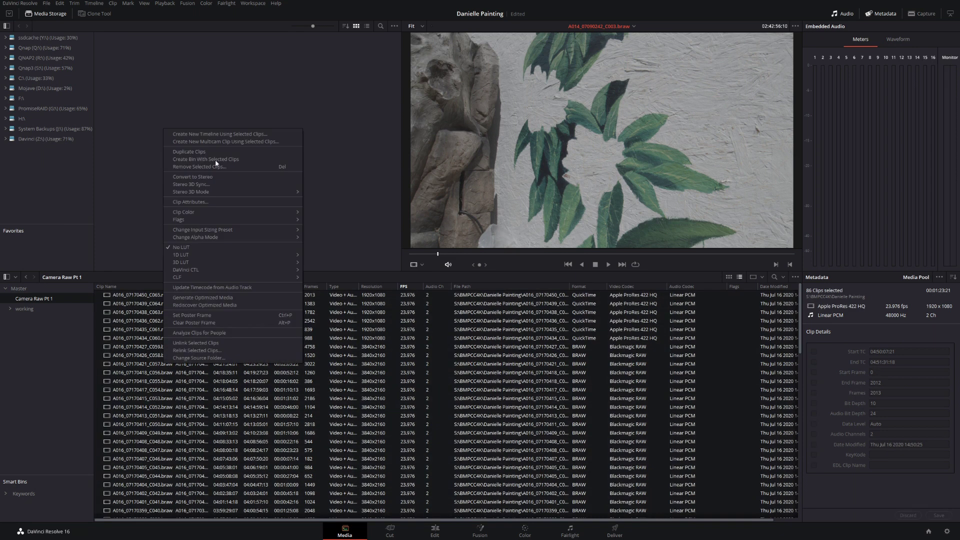
{"action": "left_click", "coordinate": [222, 134]}
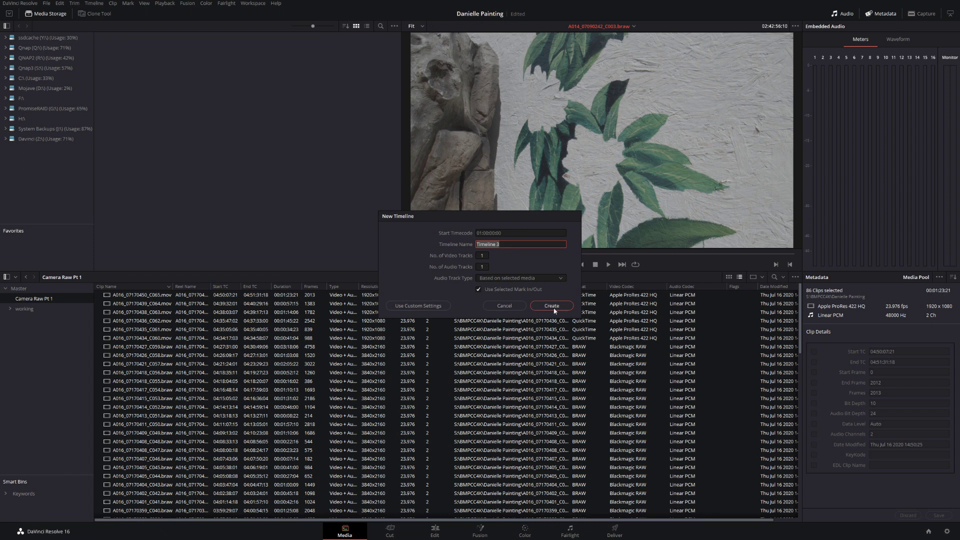
{"action": "left_click", "coordinate": [513, 306]}
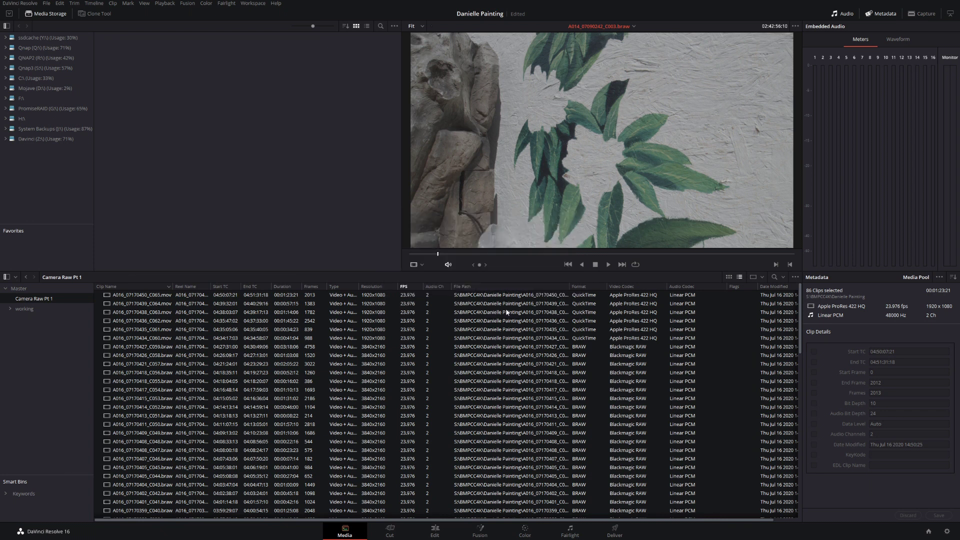
Open the Batch 1 timeline from the Master bin for editing and scrub through its clips from start to end.
{"action": "left_click", "coordinate": [18, 290]}
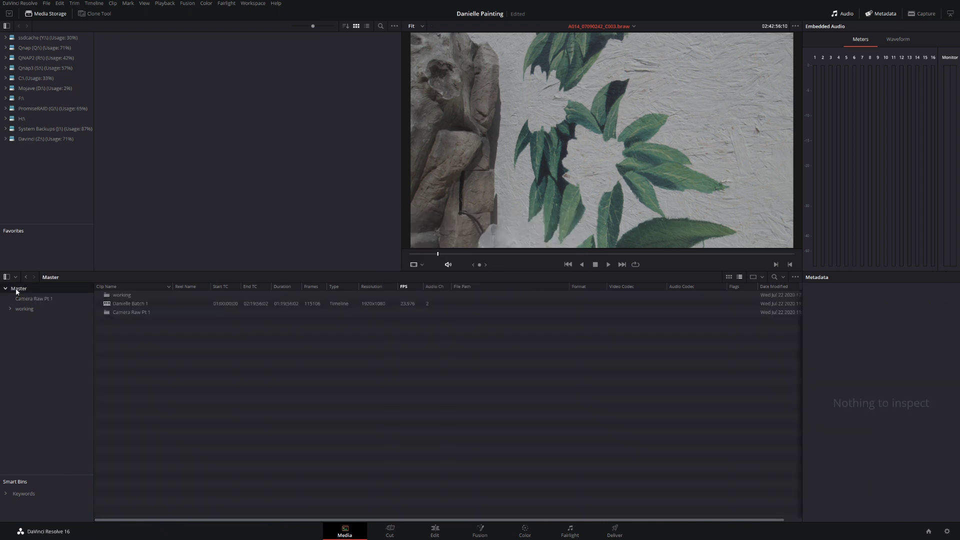
{"action": "double_click", "coordinate": [110, 304]}
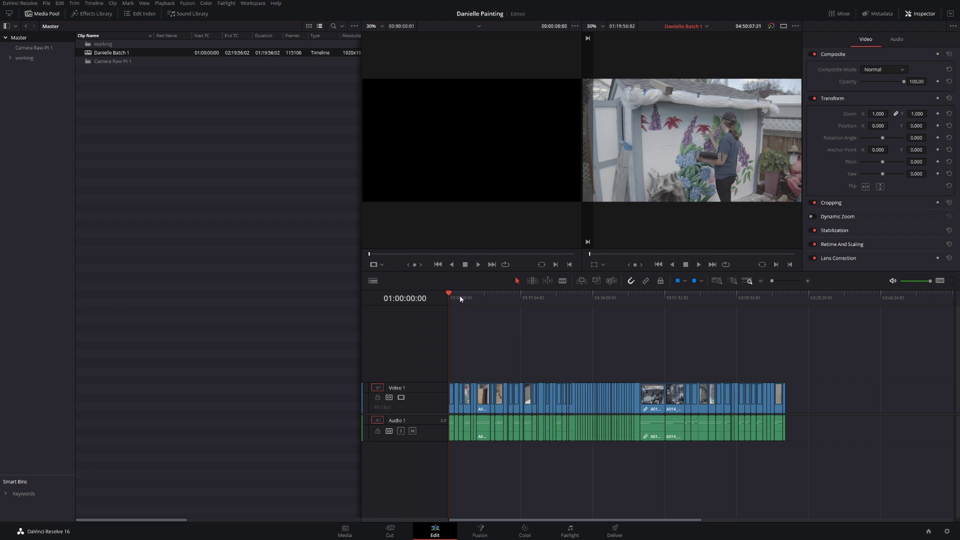
{"action": "left_click_drag", "start_coordinate": [454, 300], "coordinate": [360, 340]}
{"action": "left_click_drag", "start_coordinate": [439, 335], "coordinate": [789, 336]}
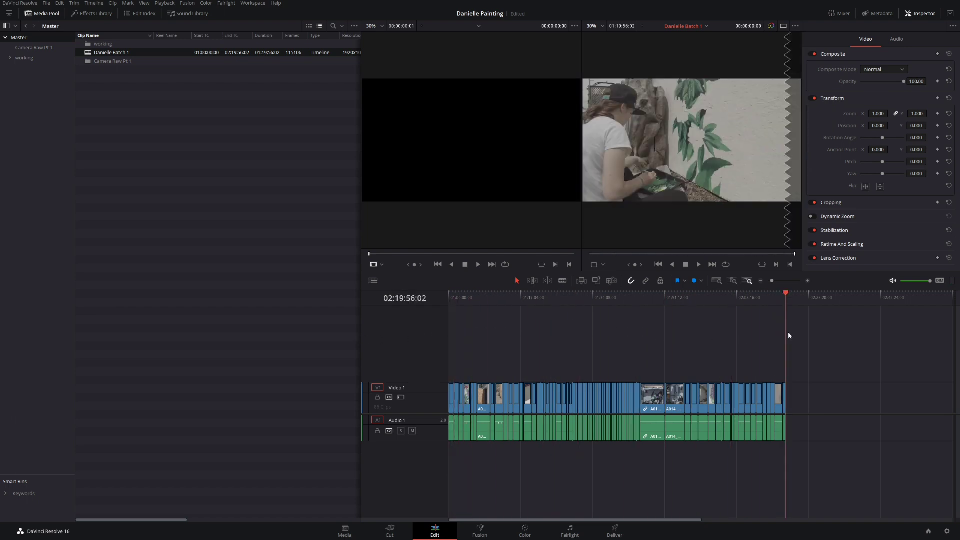
{"action": "left_click_drag", "start_coordinate": [790, 331], "coordinate": [507, 302]}
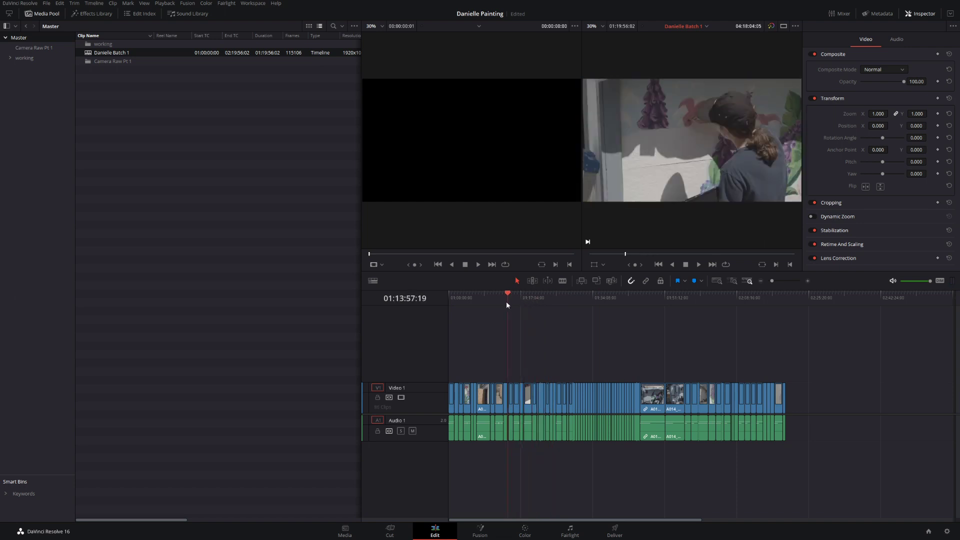
{"action": "left_click_drag", "start_coordinate": [507, 304], "coordinate": [523, 303]}
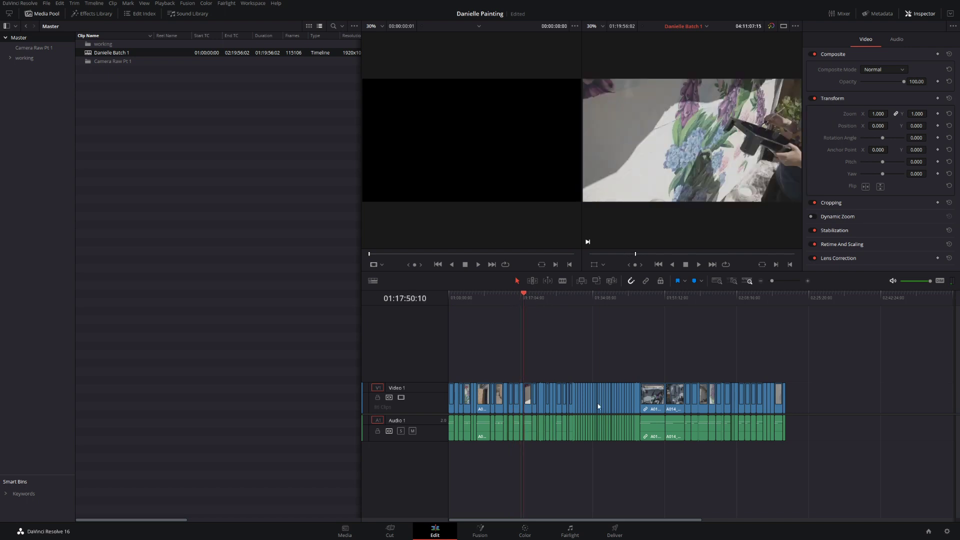
Show the timeline-level node graph for color grading, enable its grade node, and check the look across several clips.
{"action": "left_click", "coordinate": [520, 531]}
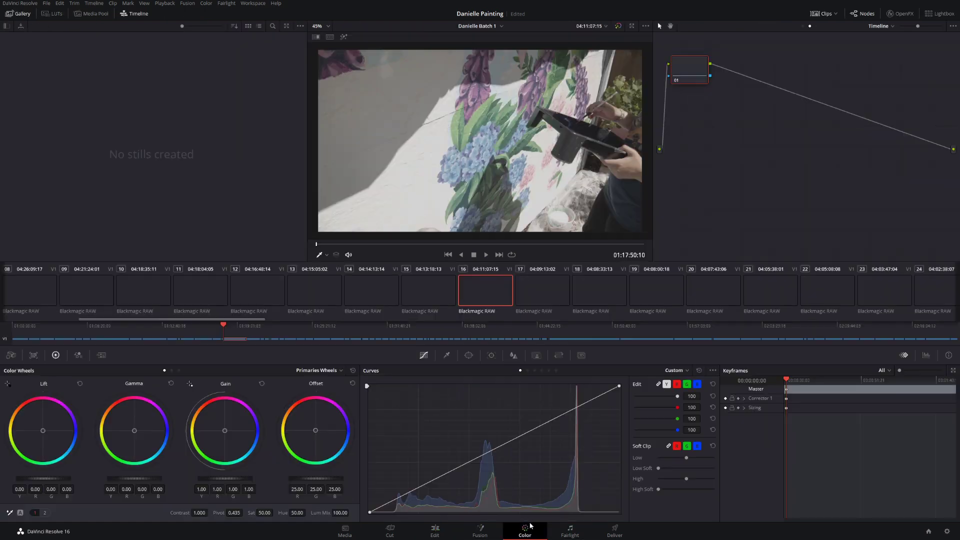
{"action": "left_click", "coordinate": [893, 27]}
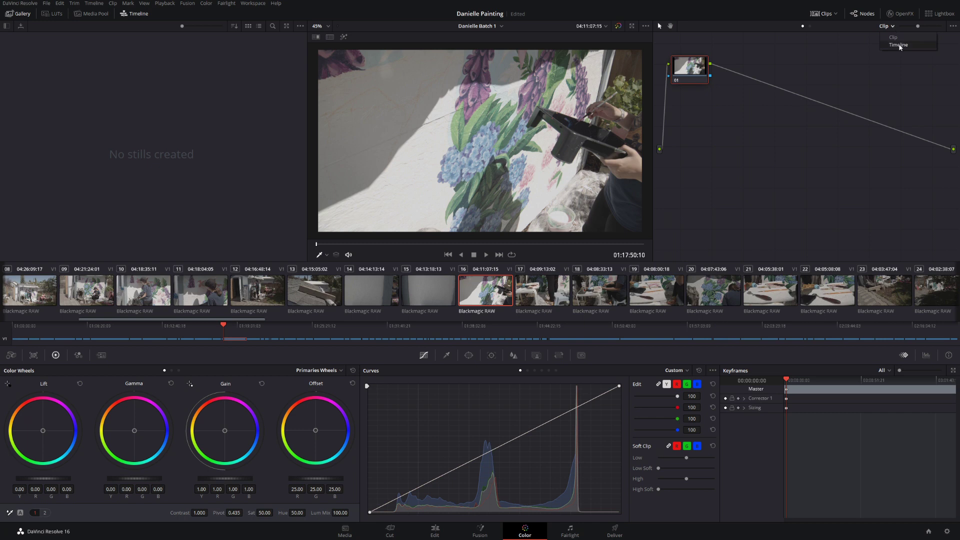
{"action": "left_click", "coordinate": [895, 47]}
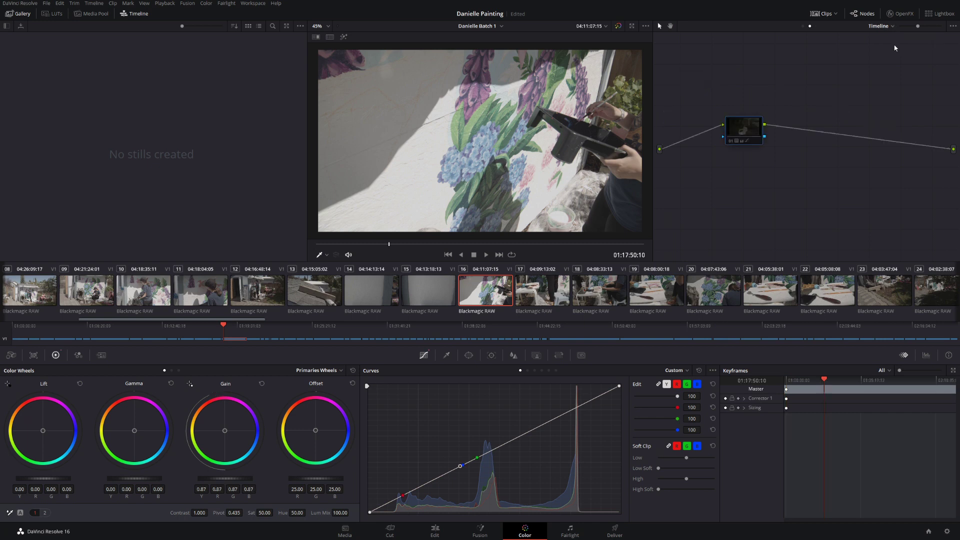
{"action": "left_click", "coordinate": [733, 143]}
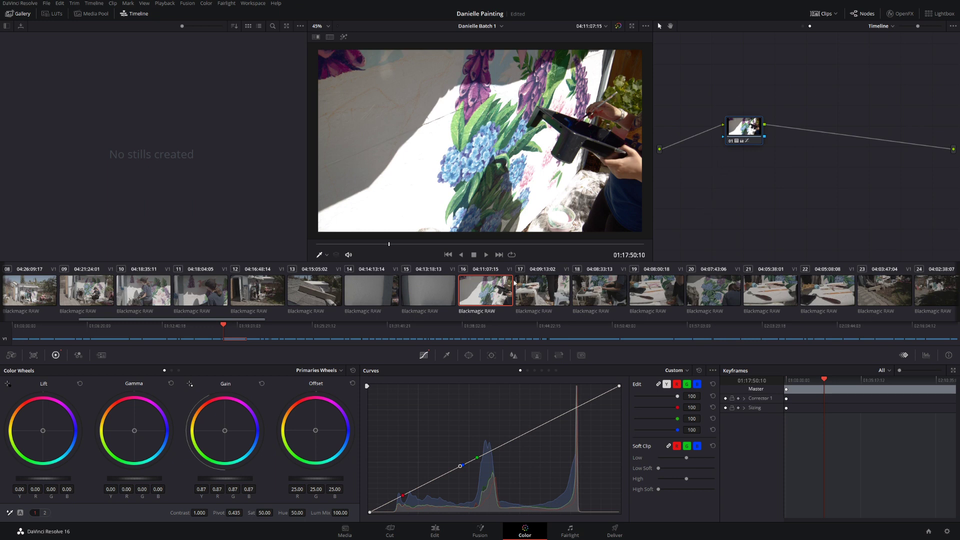
{"action": "left_click_drag", "start_coordinate": [406, 245], "coordinate": [363, 244]}
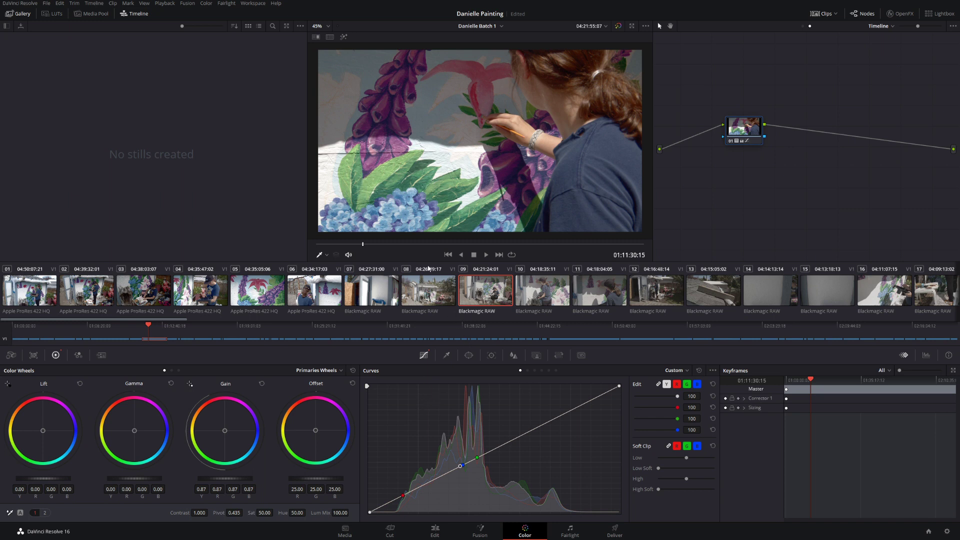
{"action": "left_click_drag", "start_coordinate": [374, 246], "coordinate": [409, 245]}
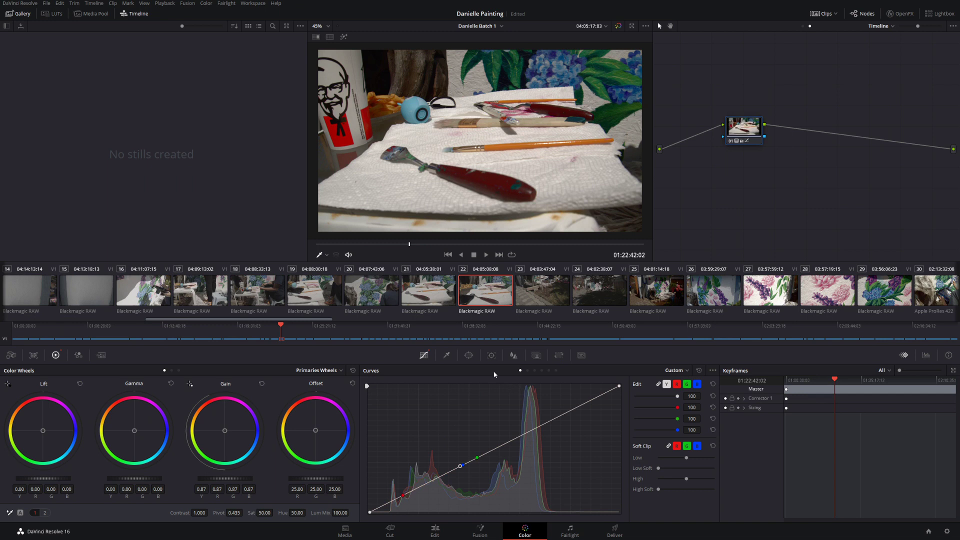
Go to the Deliver page and preview graded clips 21, 19, 18 and 17.
{"action": "left_click", "coordinate": [616, 529]}
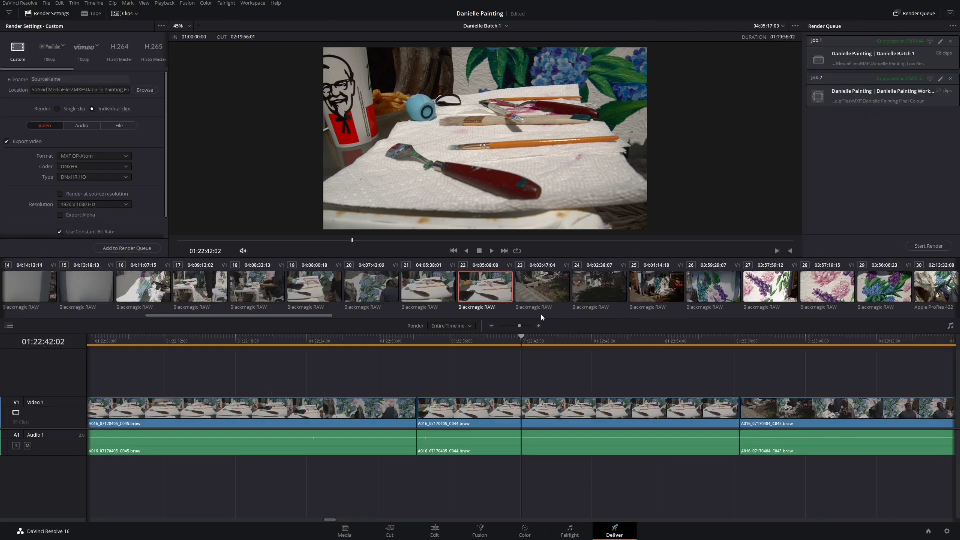
{"action": "left_click", "coordinate": [429, 287]}
{"action": "left_click", "coordinate": [315, 286]}
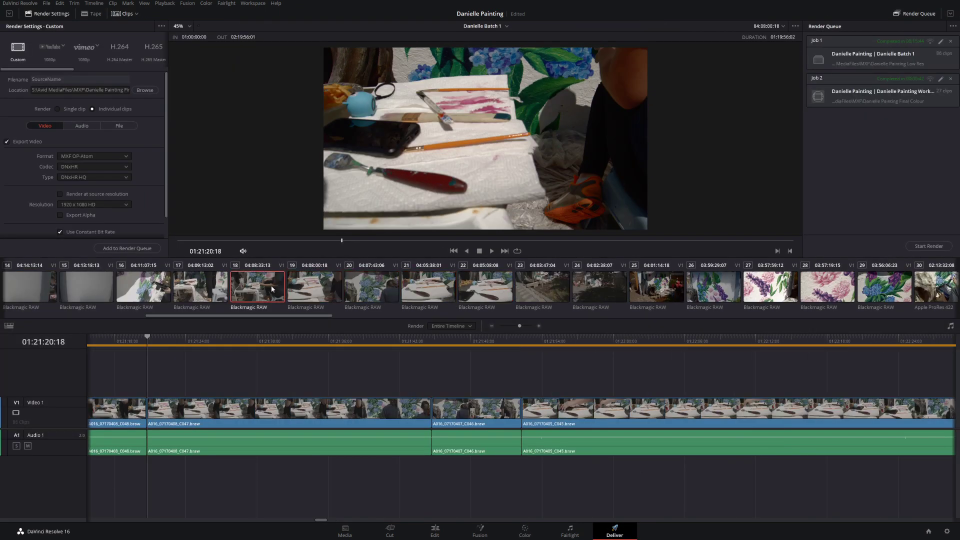
{"action": "left_click", "coordinate": [258, 287]}
{"action": "left_click", "coordinate": [198, 284]}
Select render Job 1 and examine its video export settings, including the DNxHR type options and the advanced settings.
{"action": "left_click", "coordinate": [825, 60]}
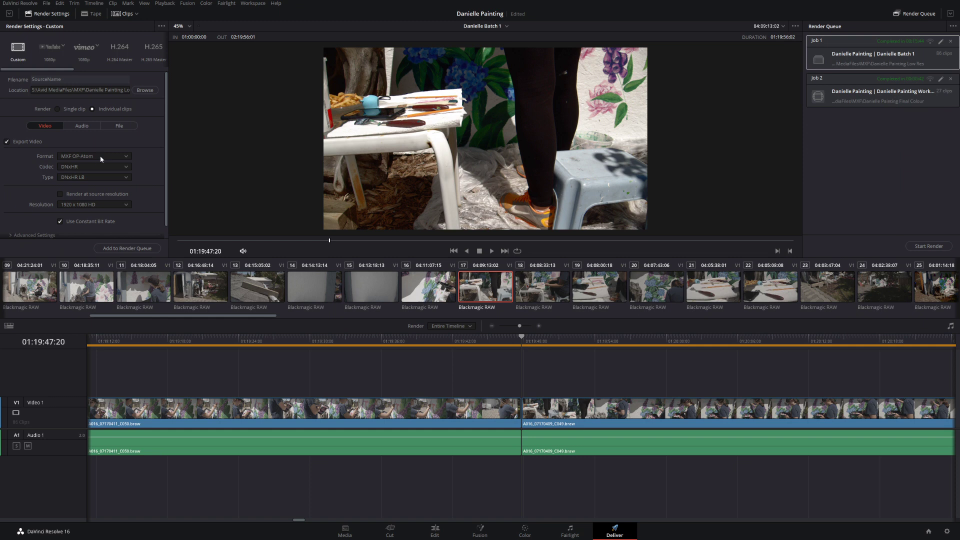
{"action": "left_click", "coordinate": [128, 178]}
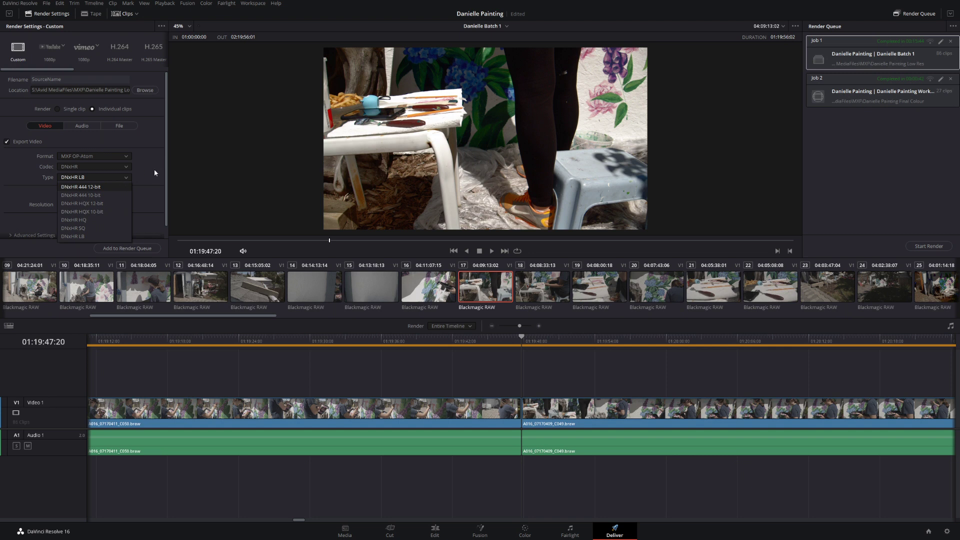
{"action": "left_click", "coordinate": [92, 178]}
{"action": "scroll", "coordinate": [163, 211], "scroll_direction": "down", "scroll_amount": 1}
{"action": "left_click", "coordinate": [17, 222]}
{"action": "left_click_drag", "start_coordinate": [167, 128], "coordinate": [136, 166]}
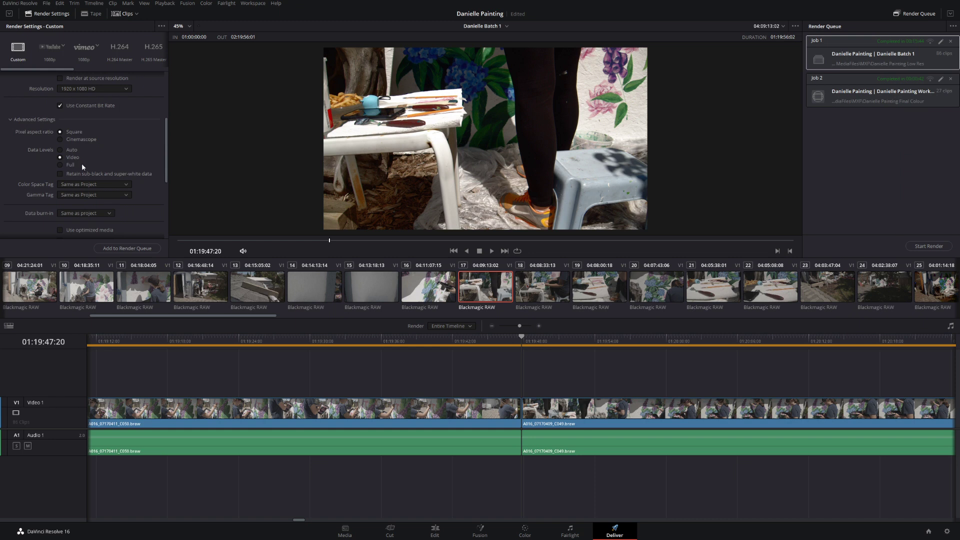
{"action": "left_click_drag", "start_coordinate": [165, 155], "coordinate": [164, 195]}
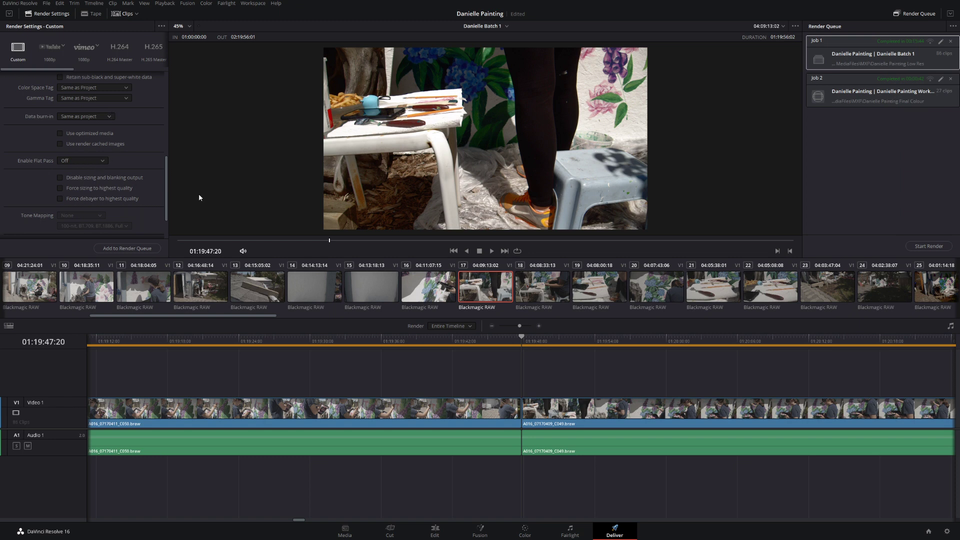
{"action": "left_click_drag", "start_coordinate": [167, 189], "coordinate": [184, 99]}
Examine the audio and file-naming export settings of render Job 1, previewing clip 11 along the way.
{"action": "left_click", "coordinate": [78, 127]}
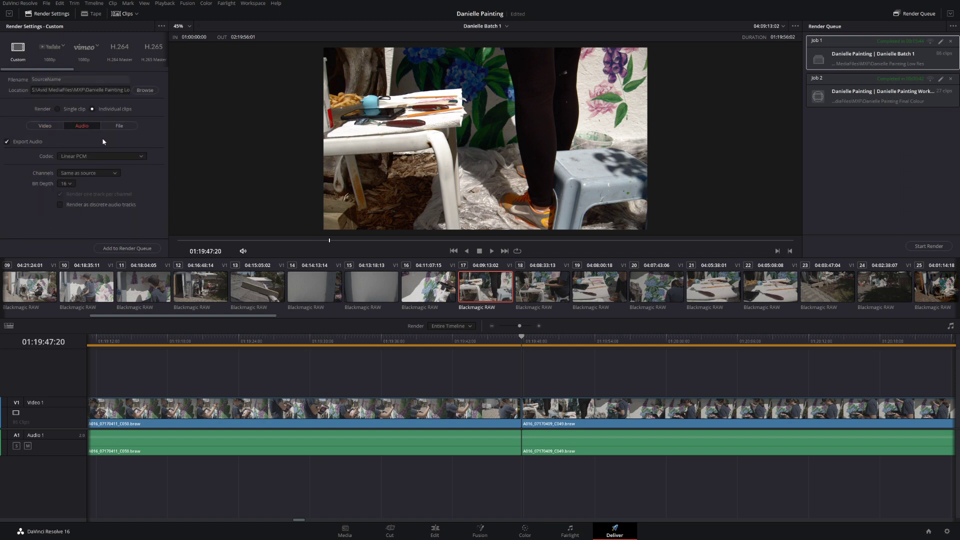
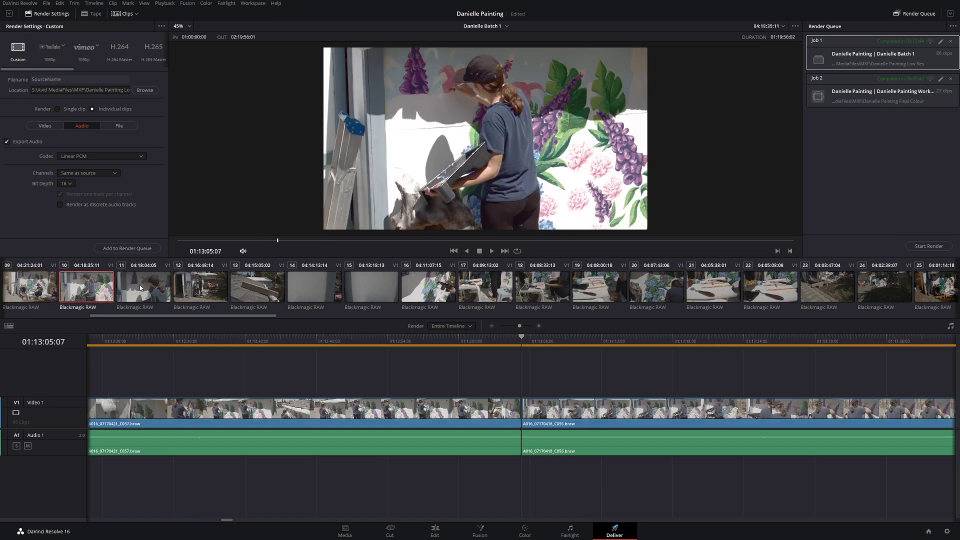
{"action": "left_click", "coordinate": [139, 284]}
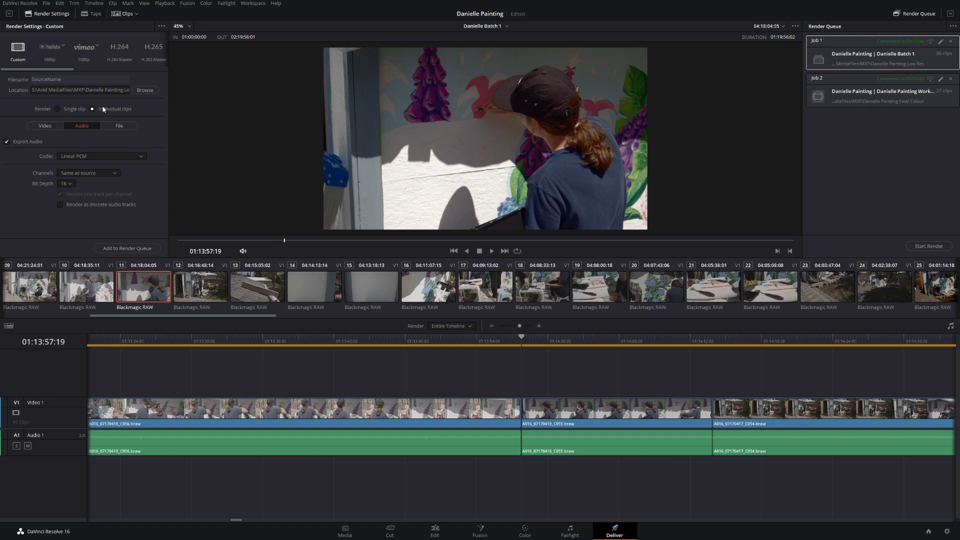
{"action": "left_click", "coordinate": [120, 125]}
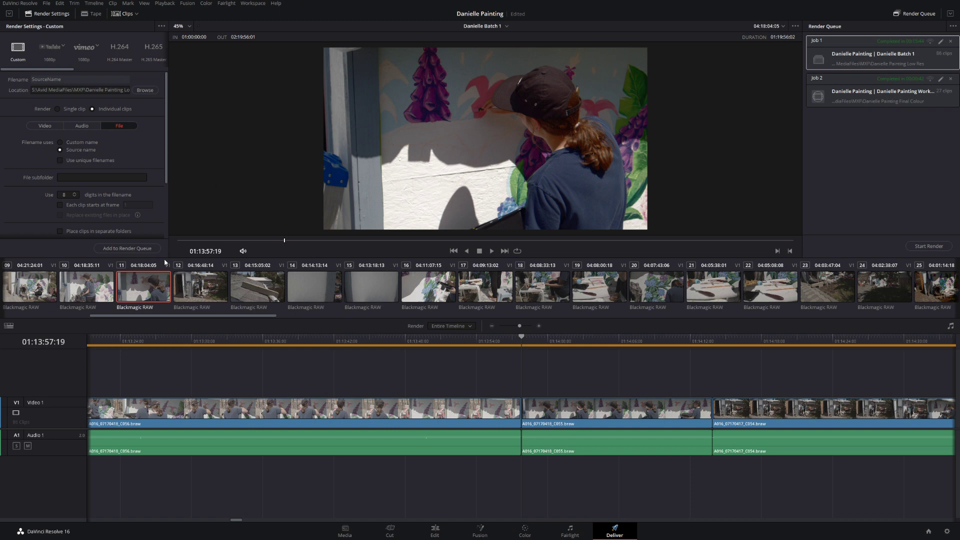
Preview clips 11 to 14 of the Danielle Batch 1 timeline to compare their framing and look.
{"action": "left_click", "coordinate": [197, 276]}
{"action": "left_click", "coordinate": [261, 281]}
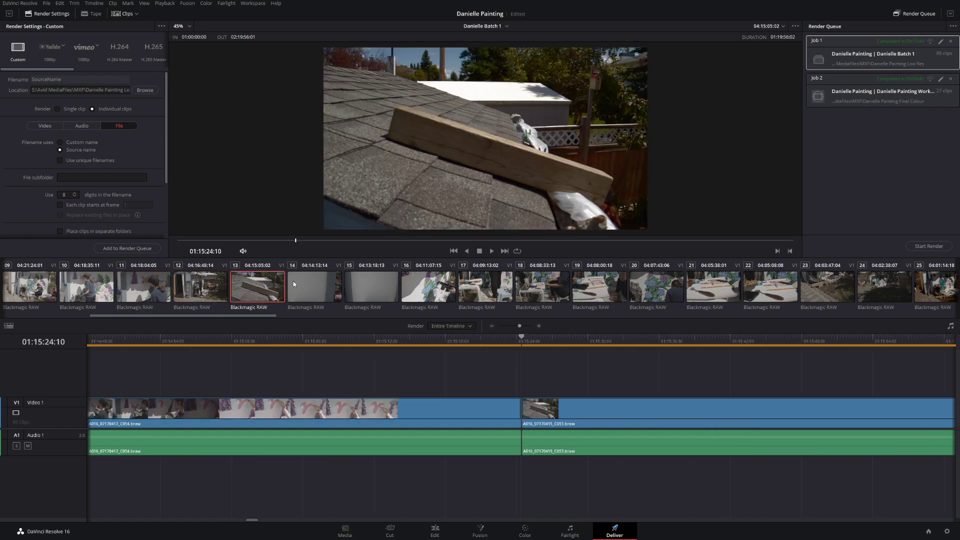
{"action": "left_click", "coordinate": [309, 280]}
{"action": "left_click", "coordinate": [258, 285]}
{"action": "left_click", "coordinate": [200, 289]}
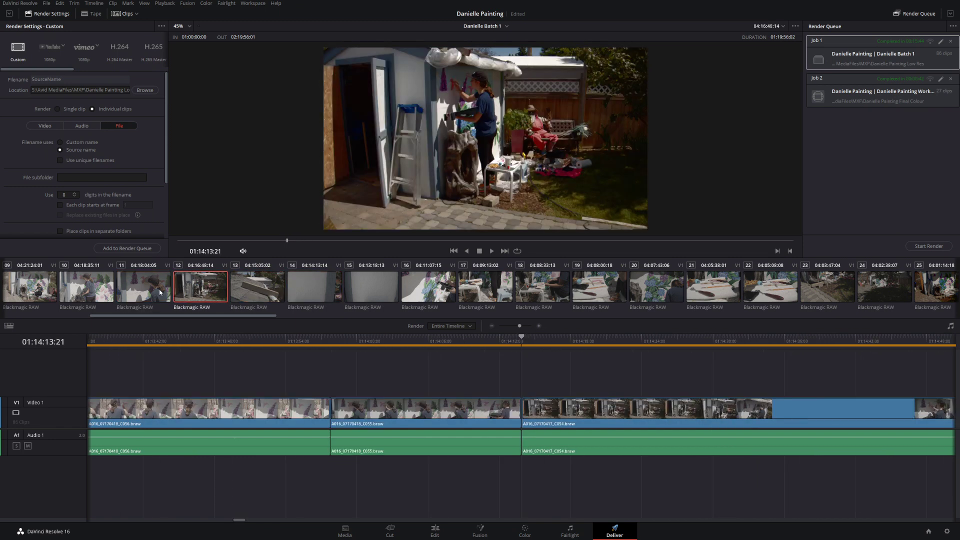
{"action": "left_click", "coordinate": [151, 293]}
{"action": "left_click", "coordinate": [183, 288]}
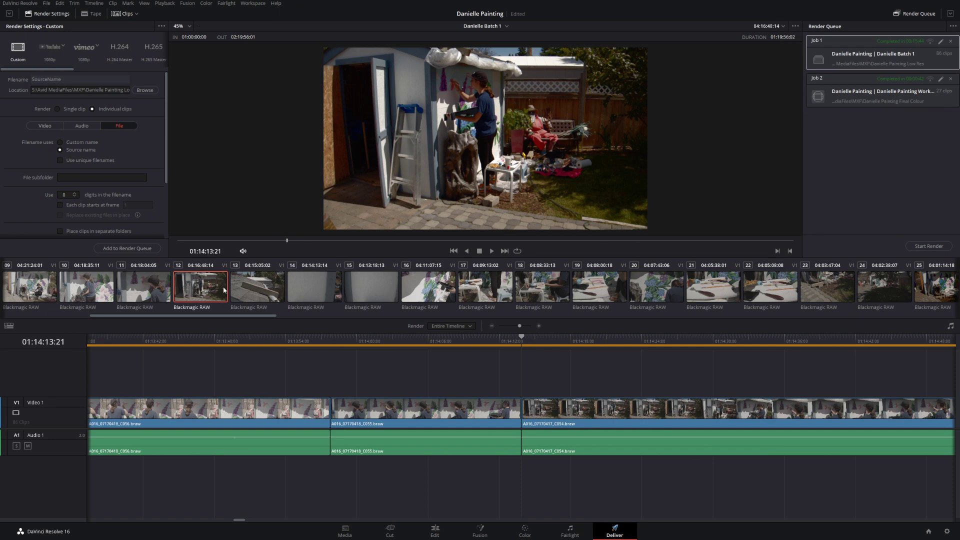
{"action": "left_click", "coordinate": [270, 291]}
{"action": "left_click", "coordinate": [296, 285]}
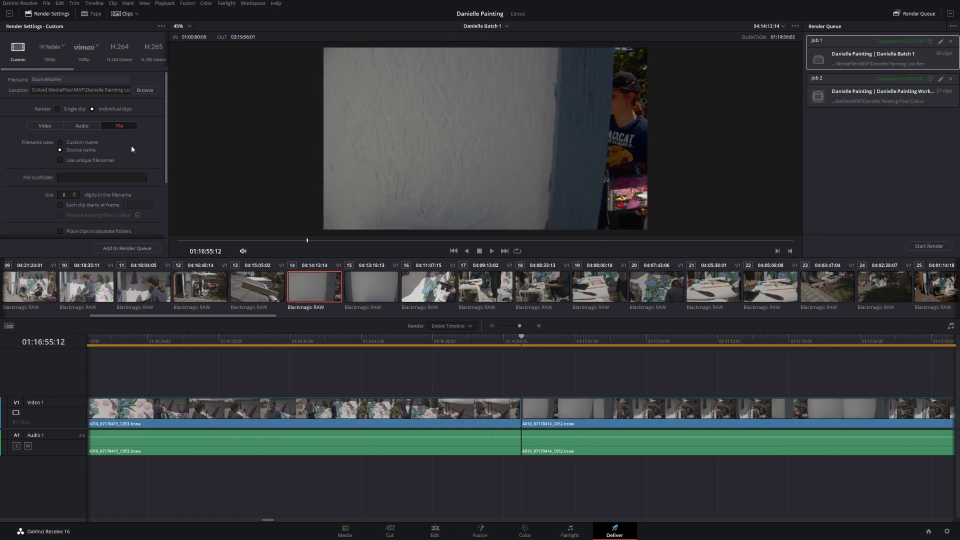
Set the render location to Avid MediaFiles\MXF\Danielle painting Low Res on the Qnap3 (S:) drive and check the project settings.
{"action": "left_click_drag", "start_coordinate": [163, 161], "coordinate": [181, 84]}
{"action": "left_click", "coordinate": [149, 91]}
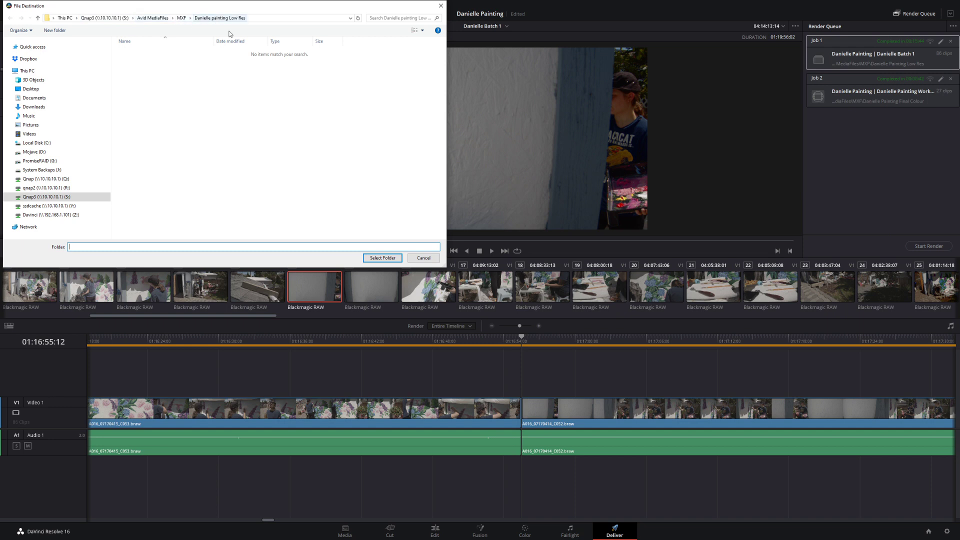
{"action": "left_click", "coordinate": [382, 258]}
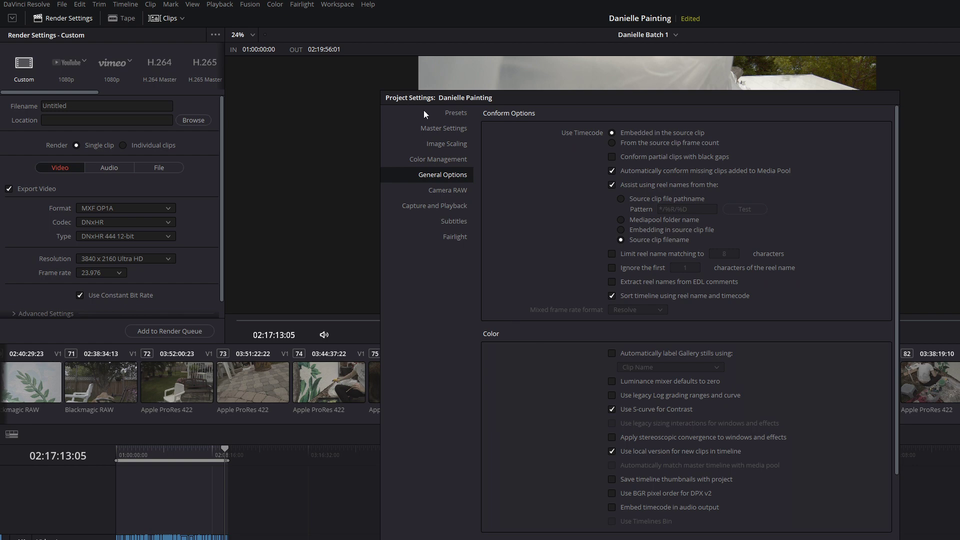
{"action": "left_click", "coordinate": [443, 160]}
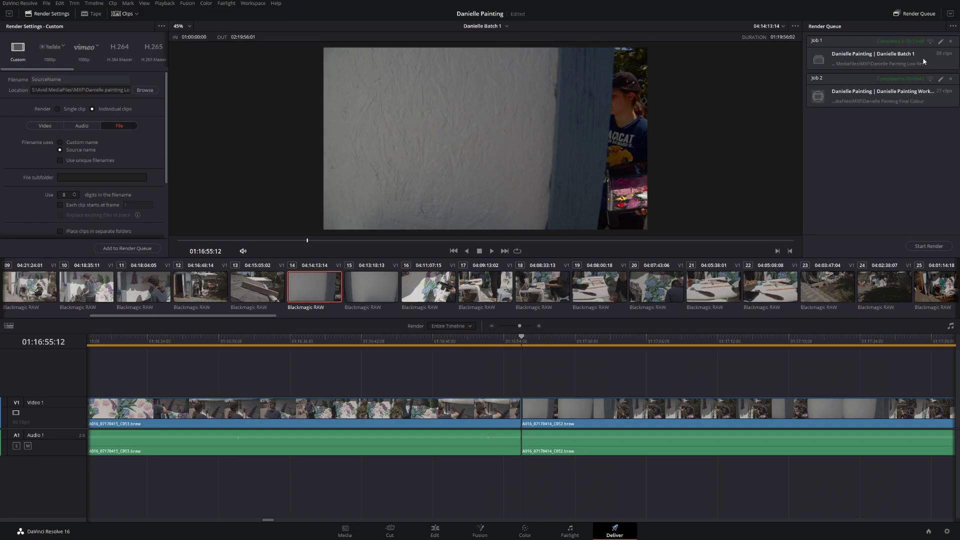
{"action": "left_click", "coordinate": [923, 61]}
Save the Danielle Painting project and switch to Avid Media Composer.
{"action": "left_click", "coordinate": [52, 3]}
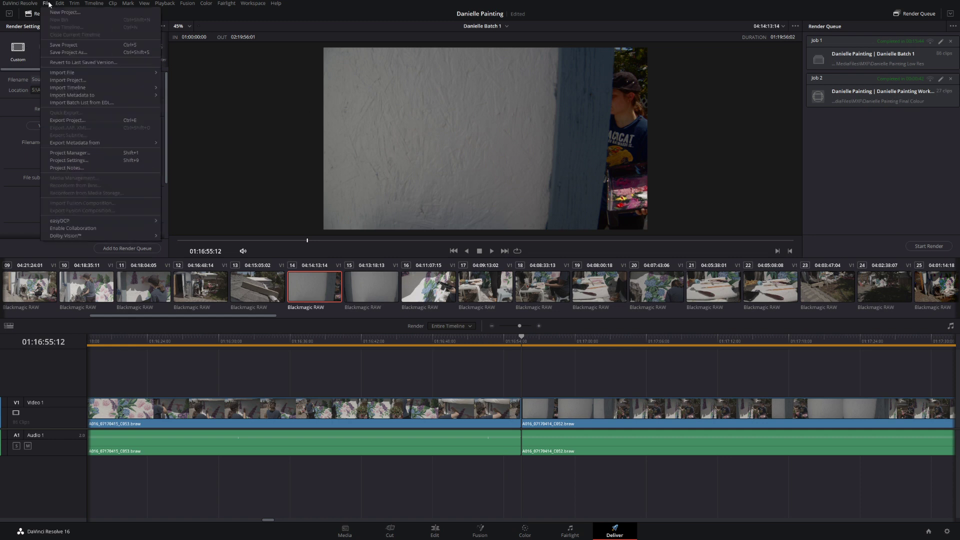
{"action": "left_click", "coordinate": [77, 49]}
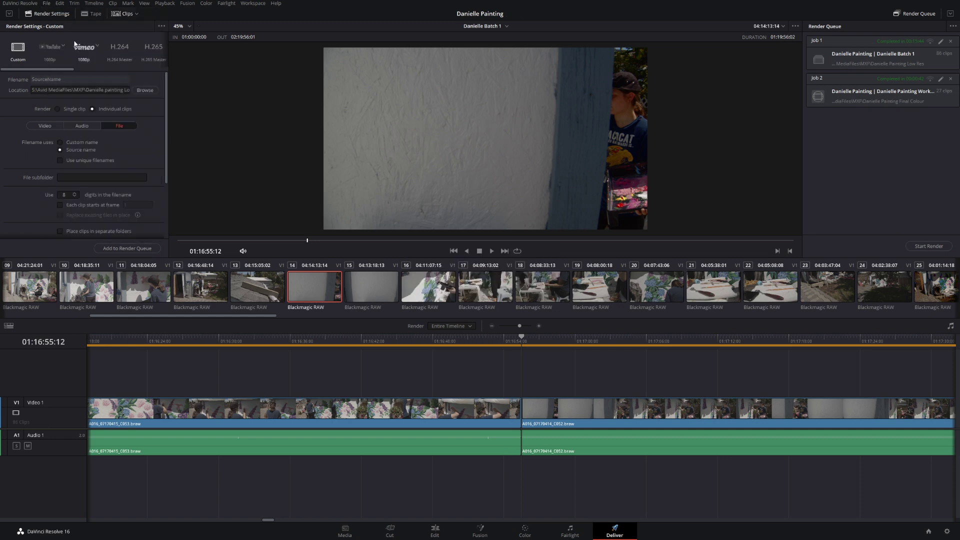
{"action": "left_click", "coordinate": [20, 3]}
{"action": "left_click", "coordinate": [46, 51]}
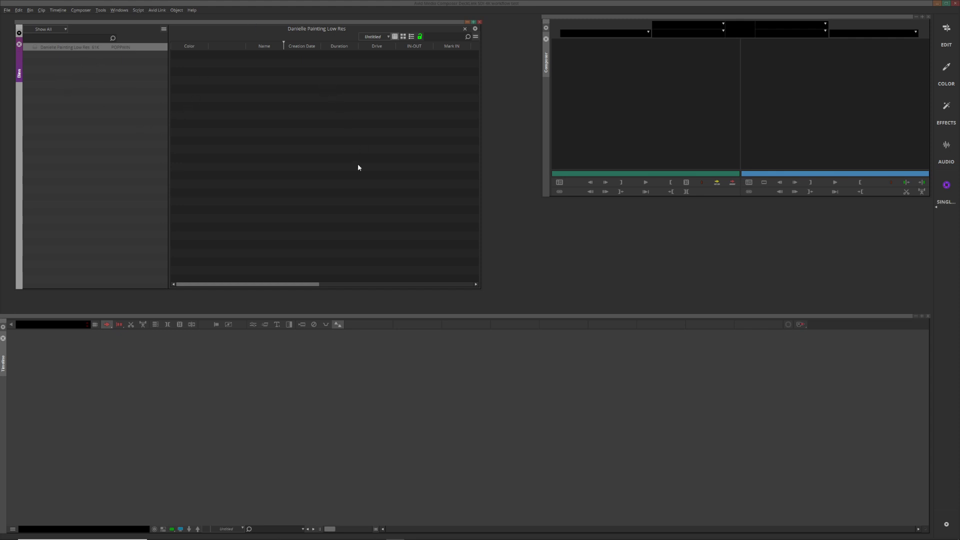
Switch to File Explorer and open the folder Avid MediaFiles\MXF\Danielle painting Low Res on the Qnap3 (S:) drive.
{"action": "mouse_move", "coordinate": [237, 536]}
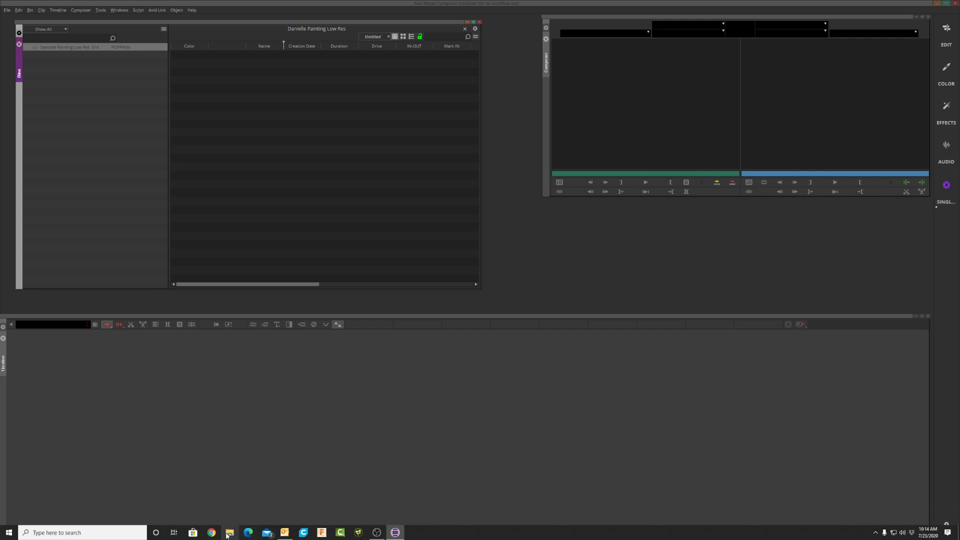
{"action": "left_click", "coordinate": [228, 534]}
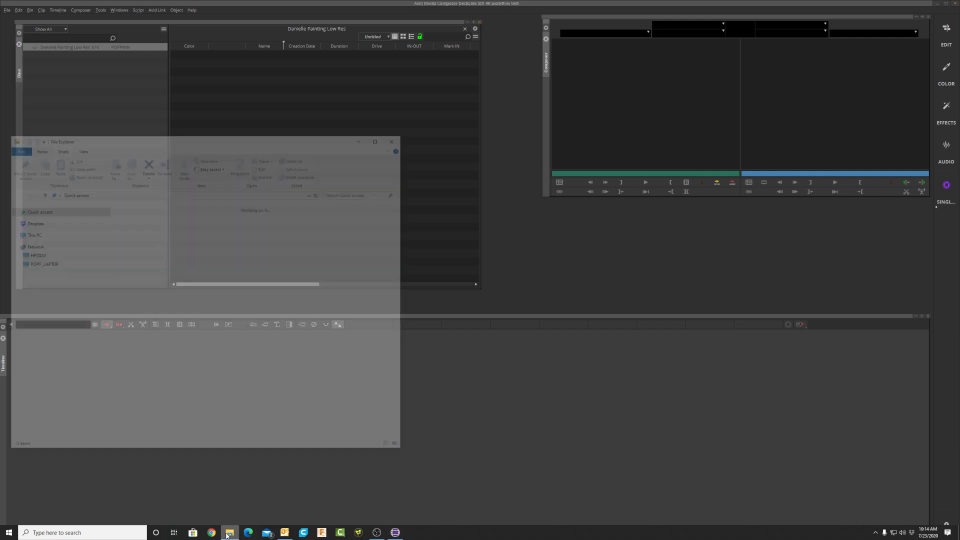
{"action": "left_click", "coordinate": [45, 359]}
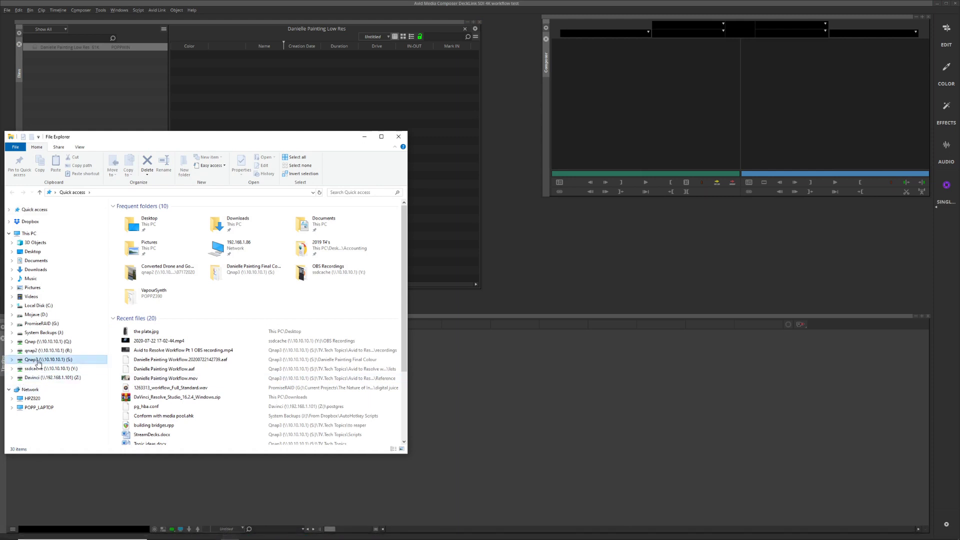
{"action": "left_click", "coordinate": [140, 248]}
{"action": "double_click", "coordinate": [141, 249]}
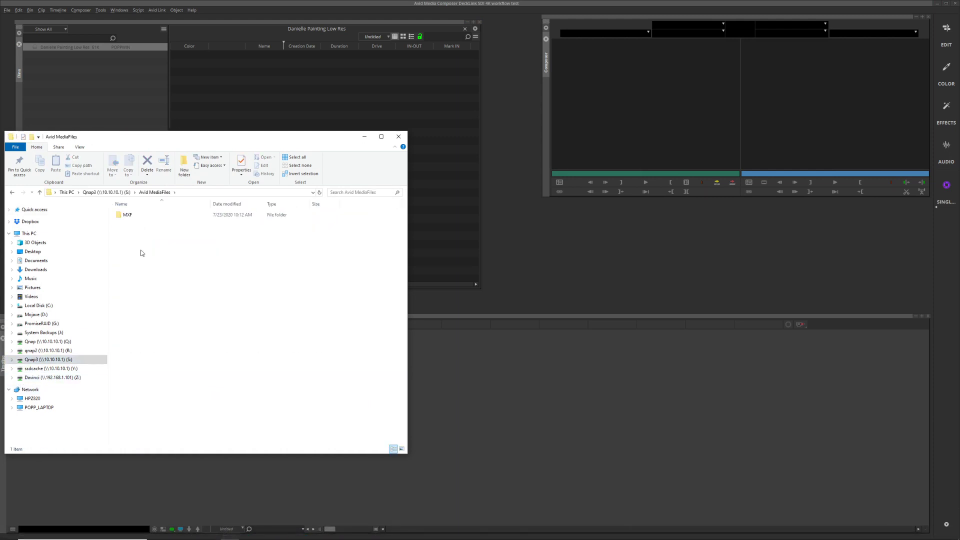
{"action": "double_click", "coordinate": [127, 215]}
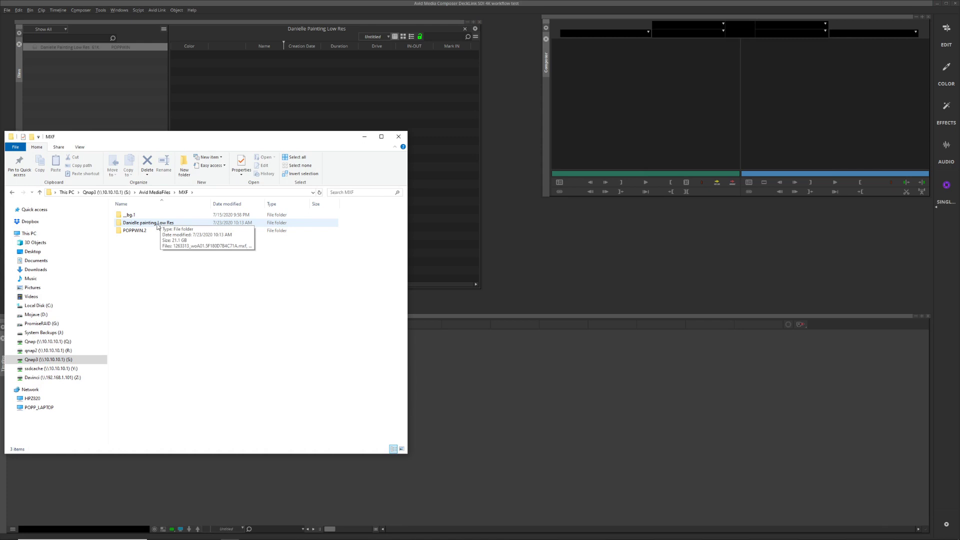
{"action": "double_click", "coordinate": [150, 223]}
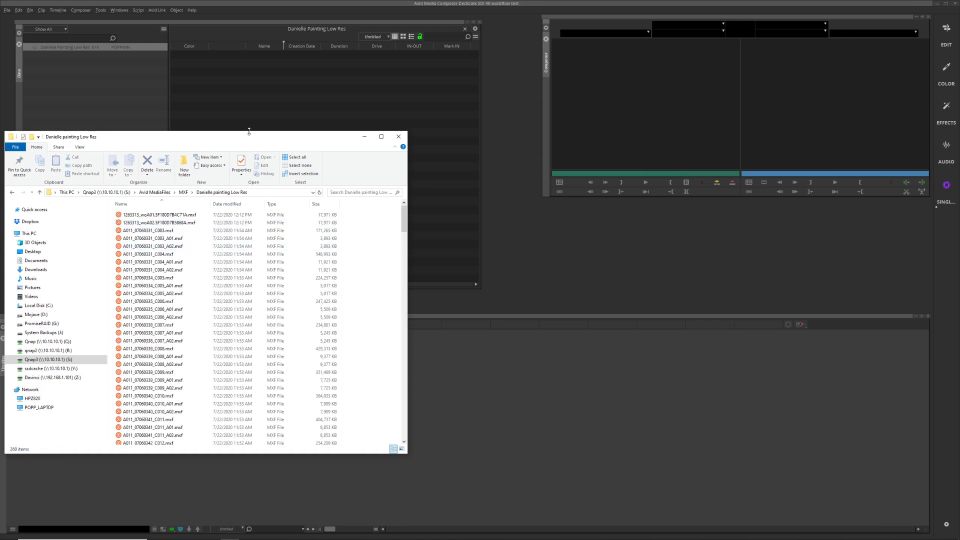
Examine the rendered video and audio MXF files of clips C008, C009 and C010, and return to the parent MXF folder.
{"action": "left_click_drag", "start_coordinate": [252, 139], "coordinate": [787, 53]}
{"action": "scroll", "coordinate": [670, 160], "scroll_direction": "down", "scroll_amount": 20}
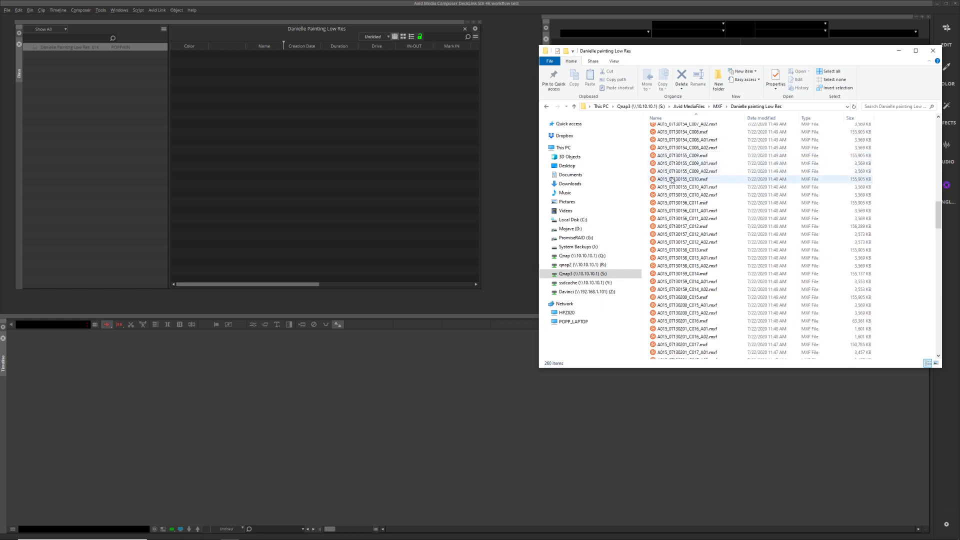
{"action": "left_click", "coordinate": [704, 132]}
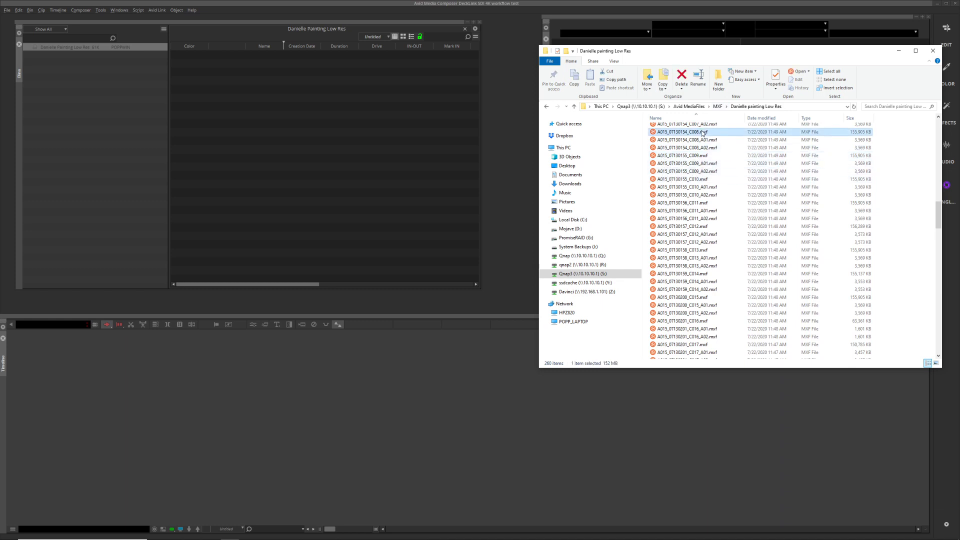
{"action": "left_click", "coordinate": [714, 141]}
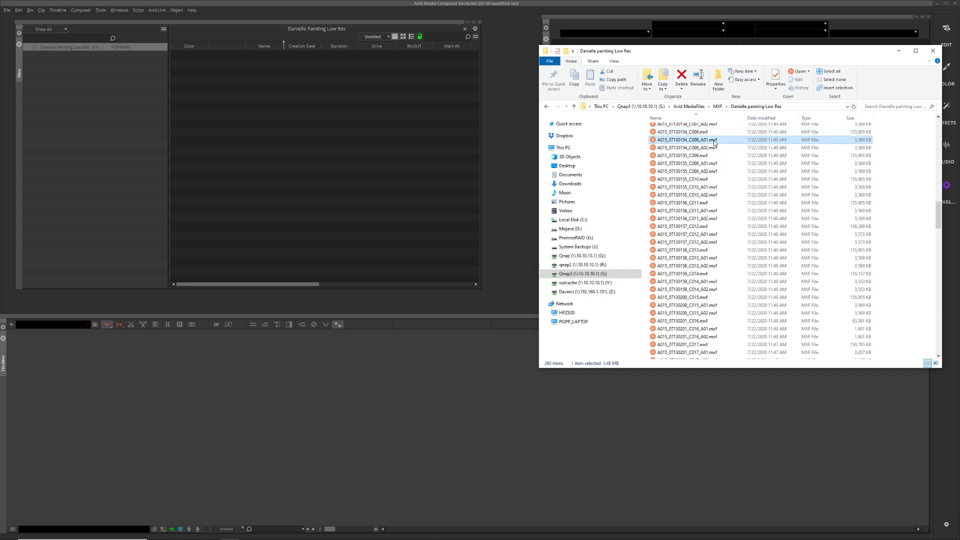
{"action": "left_click", "coordinate": [715, 149]}
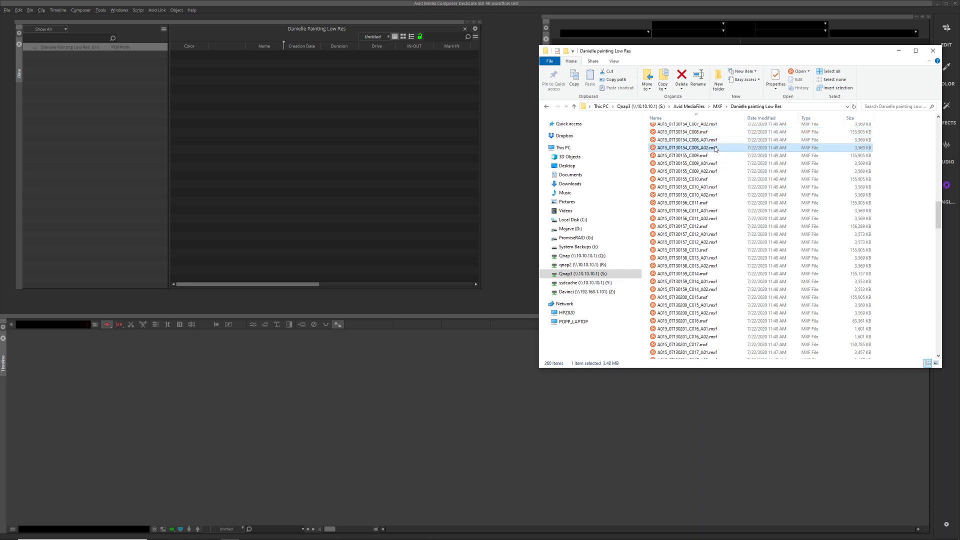
{"action": "left_click", "coordinate": [705, 157]}
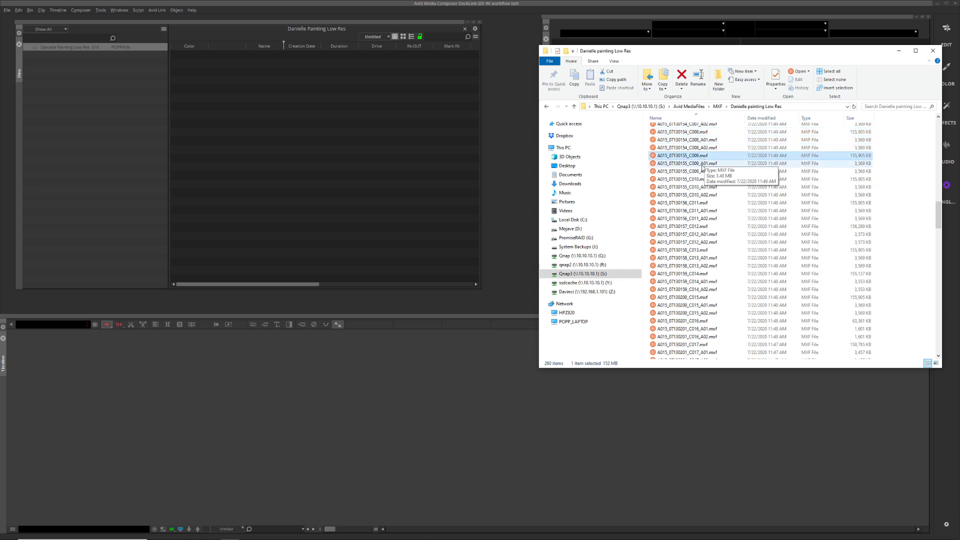
{"action": "left_click", "coordinate": [701, 163]}
{"action": "left_click", "coordinate": [698, 170]}
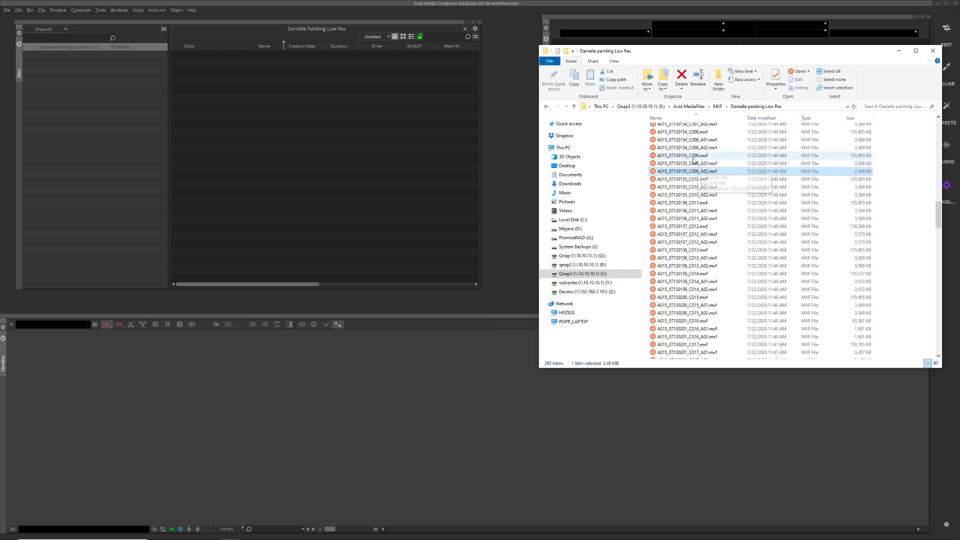
{"action": "left_click", "coordinate": [693, 179]}
{"action": "left_click", "coordinate": [692, 187]}
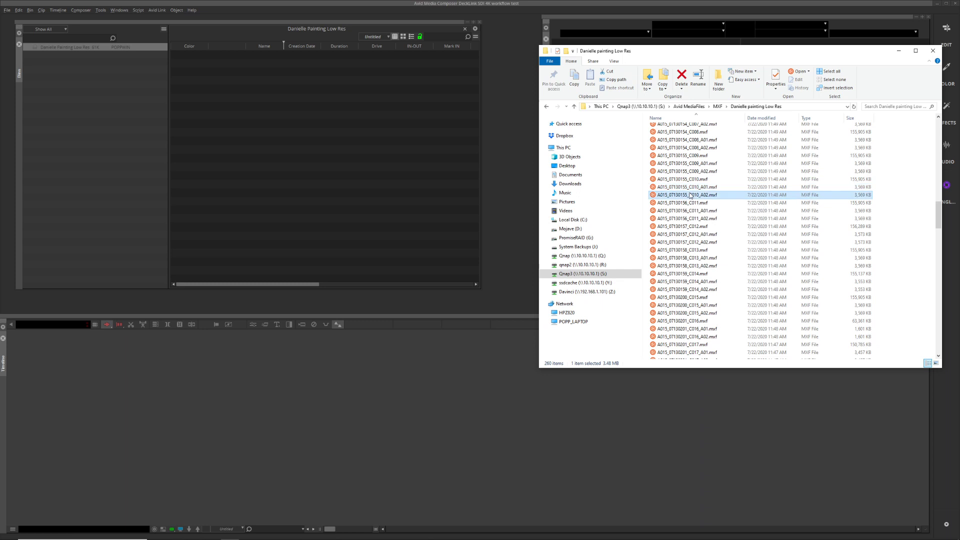
{"action": "left_click", "coordinate": [691, 196]}
{"action": "left_click", "coordinate": [716, 107]}
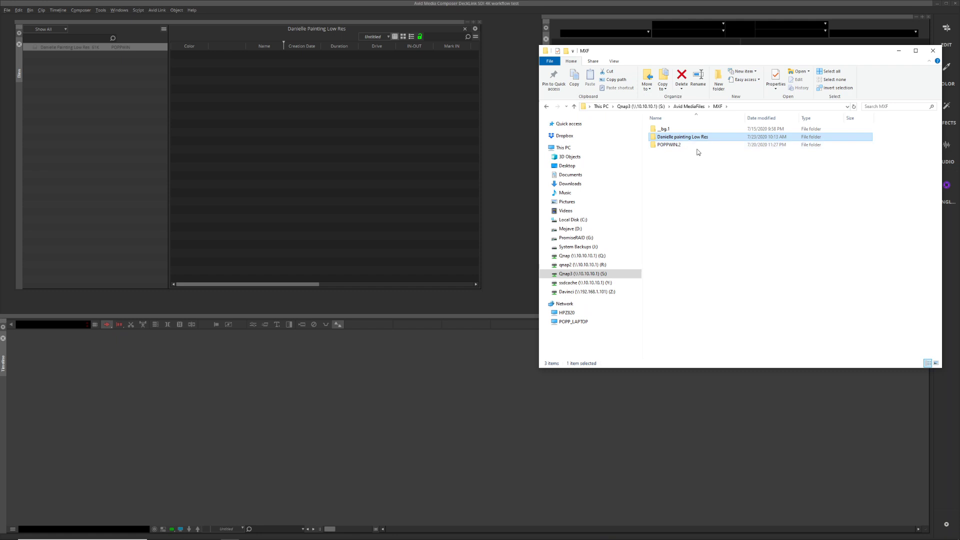
Rename the Danielle painting Low Res folder as 764837 and bring Avid Media Composer to the front.
{"action": "mouse_move", "coordinate": [690, 146]}
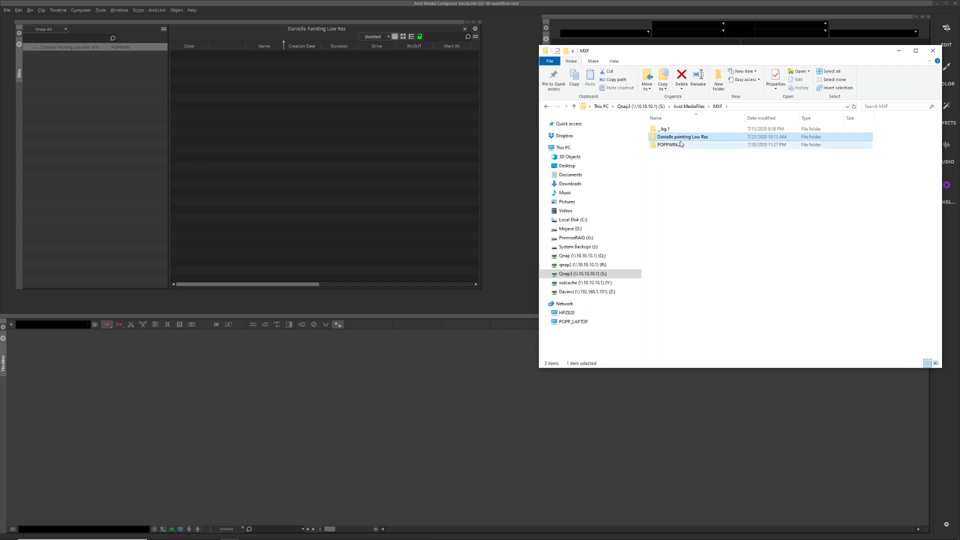
{"action": "left_click", "coordinate": [691, 138]}
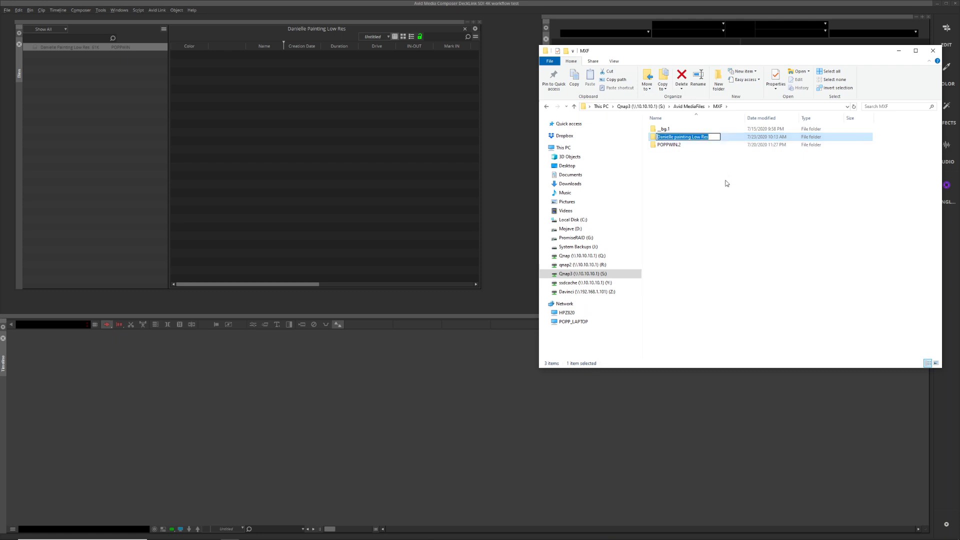
{"action": "type", "text": "2"}
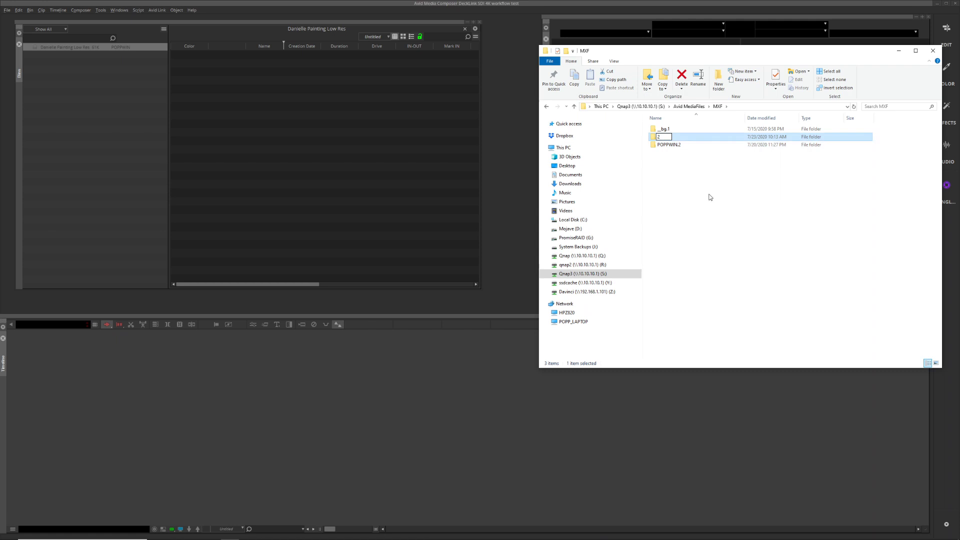
{"action": "left_click", "coordinate": [665, 157]}
{"action": "left_click", "coordinate": [663, 136]}
{"action": "left_click", "coordinate": [660, 139]}
{"action": "type", "text": "122"}
{"action": "key", "text": "BackSpace"}
{"action": "key", "text": "BackSpace"}
{"action": "type", "text": "764837"}
{"action": "key", "text": "Return"}
{"action": "left_click", "coordinate": [690, 198]}
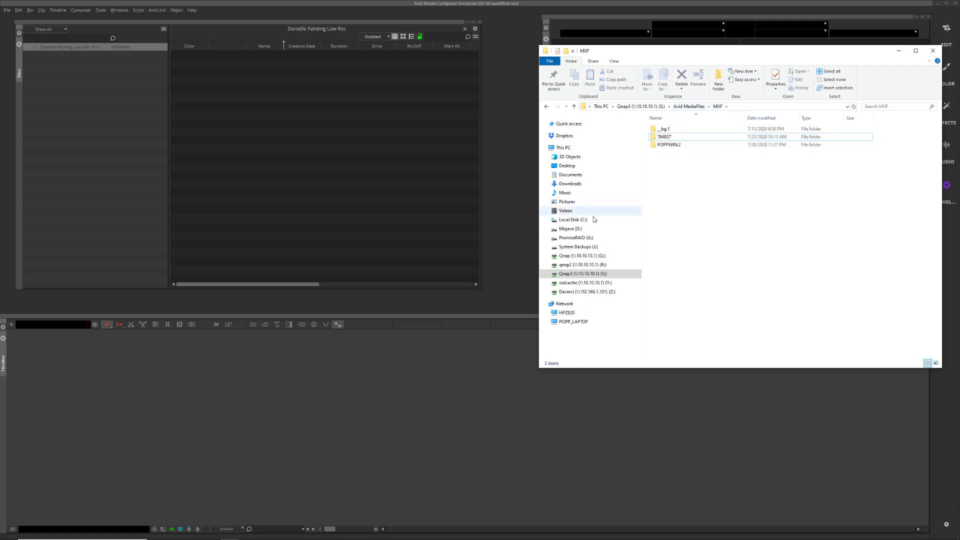
{"action": "left_click", "coordinate": [371, 229]}
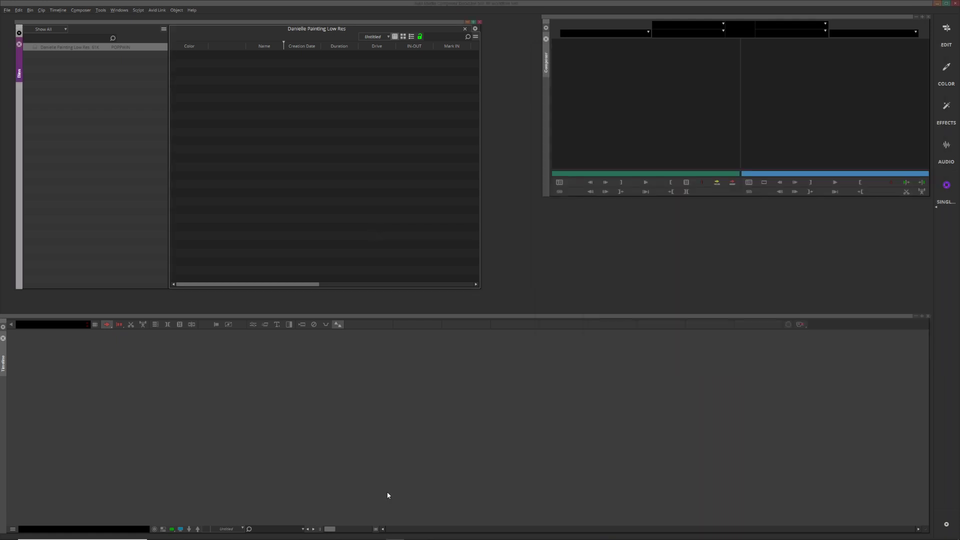
Return to File Explorer and rename the 764837 folder as POPPWIN.55.
{"action": "mouse_move", "coordinate": [227, 533]}
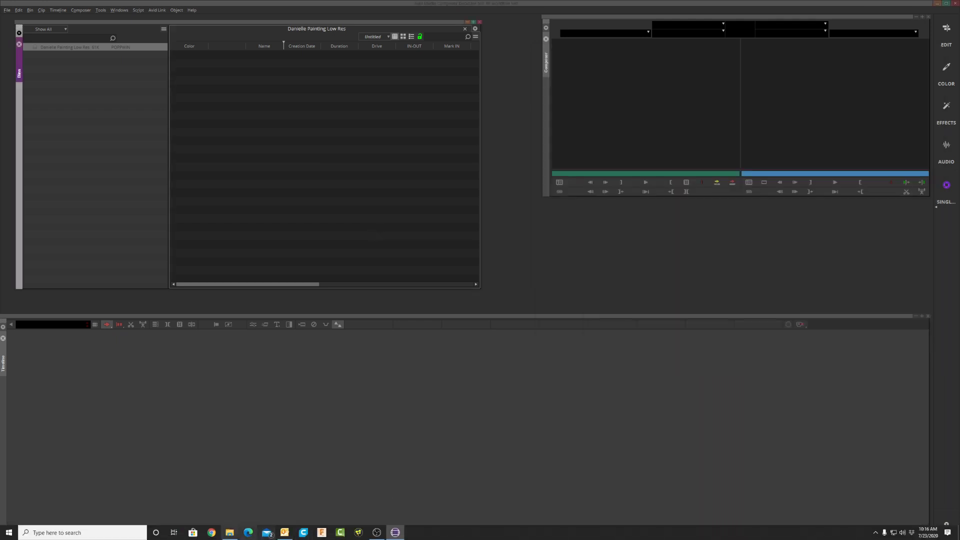
{"action": "left_click", "coordinate": [228, 533]}
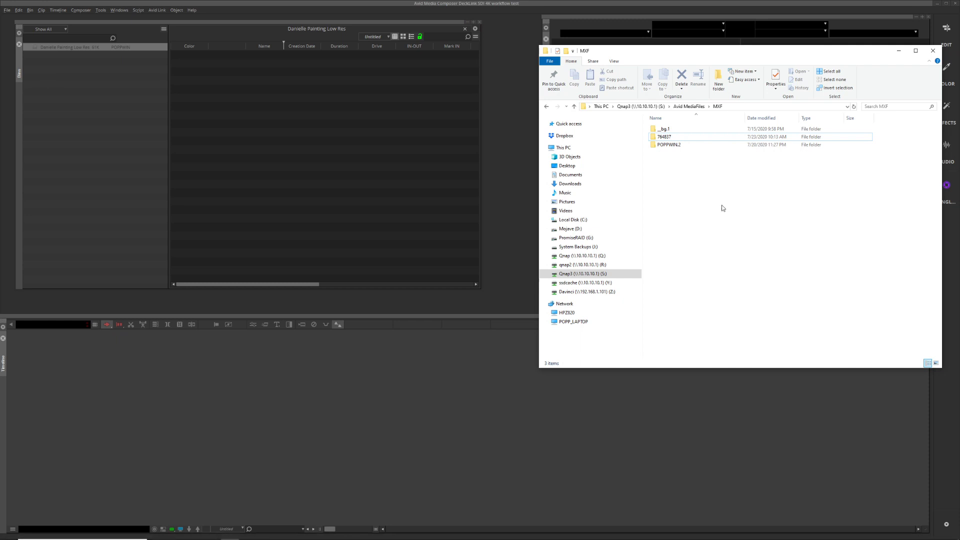
{"action": "left_click", "coordinate": [669, 139]}
{"action": "mouse_move", "coordinate": [669, 140]}
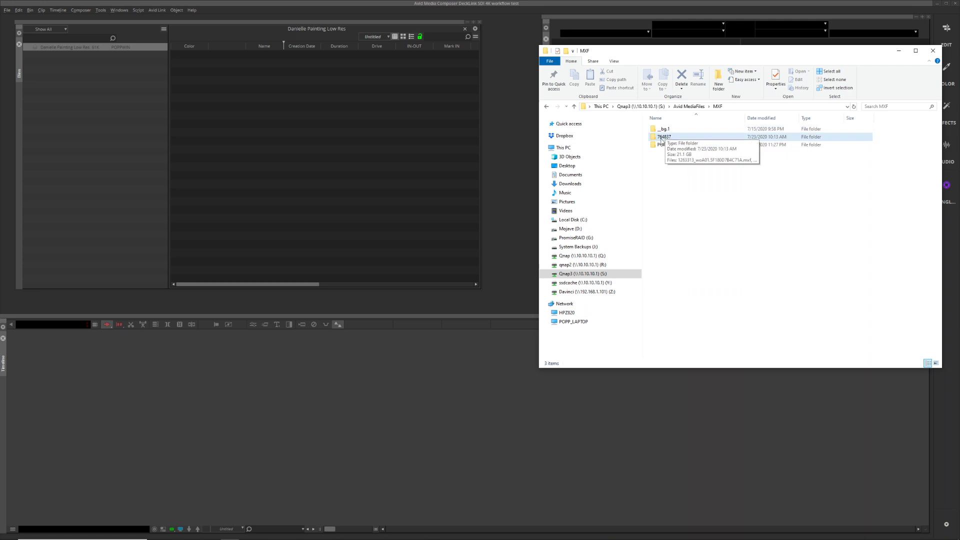
{"action": "left_click", "coordinate": [675, 153]}
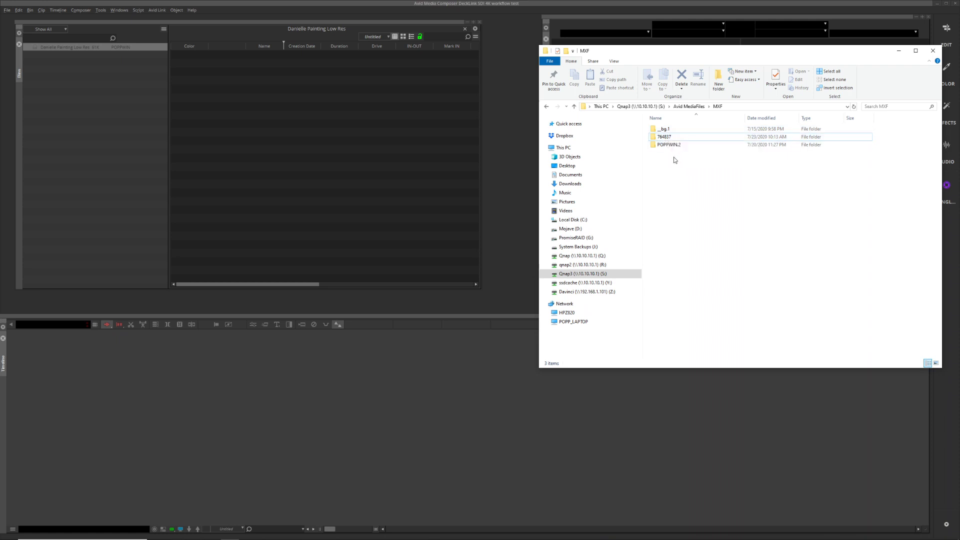
{"action": "key", "text": "F2"}
{"action": "type", "text": "P"}
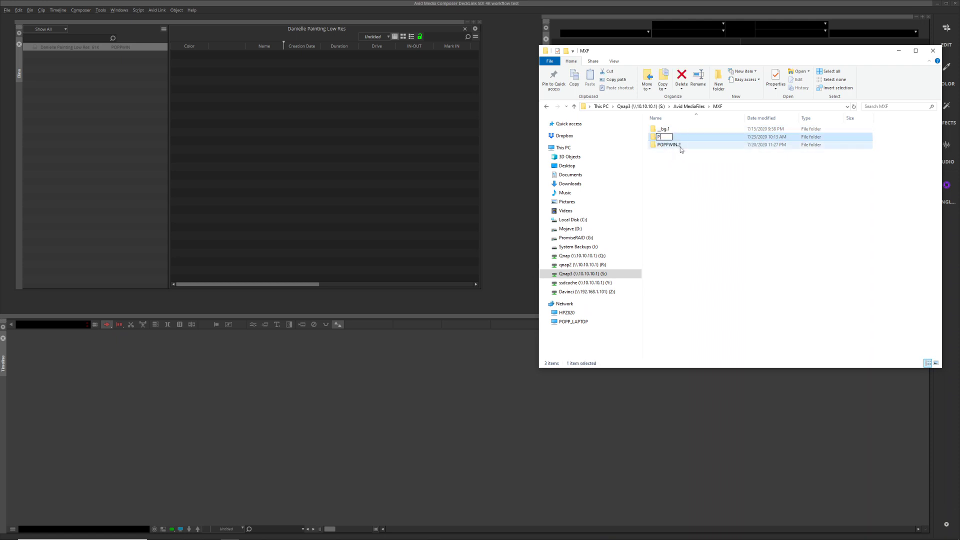
{"action": "type", "text": "OPPWIN.55"}
{"action": "left_click", "coordinate": [712, 199]}
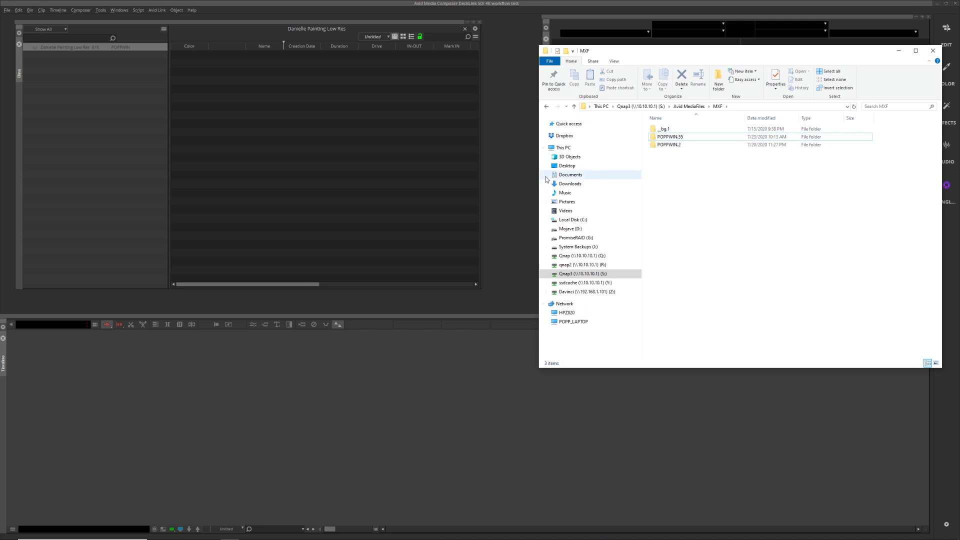
Bring Avid Media Composer forward to index the POPPWIN.55 folder, and rename it in File Explorer as Danielle painting Low Res.
{"action": "left_click", "coordinate": [356, 195]}
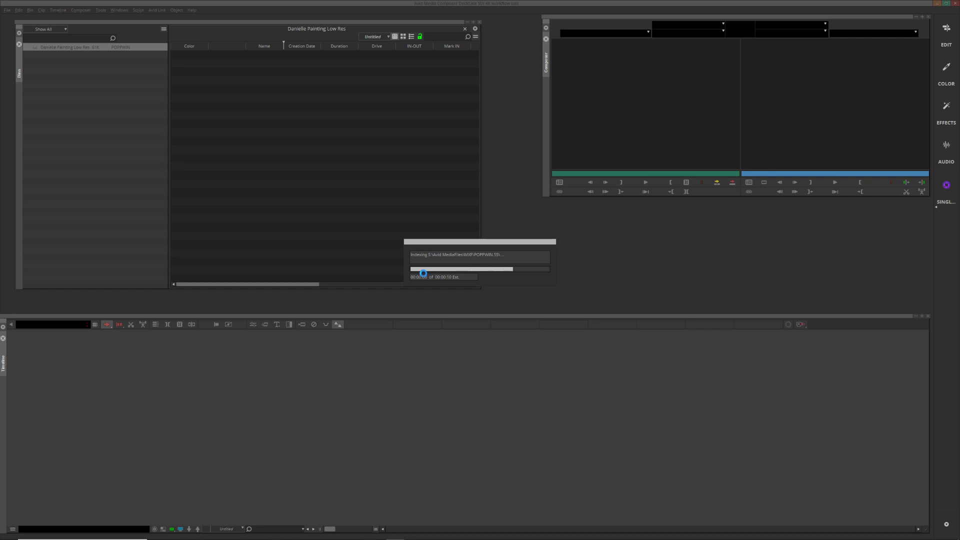
{"action": "mouse_move", "coordinate": [330, 537]}
{"action": "left_click", "coordinate": [230, 532]}
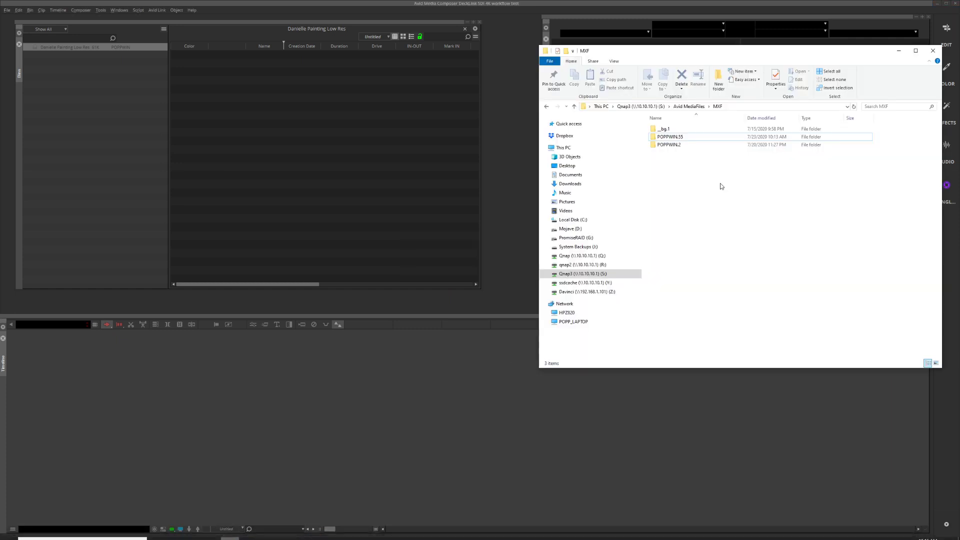
{"action": "left_click", "coordinate": [684, 137]}
{"action": "key", "text": "F2"}
{"action": "type", "text": "Danielle painting Low Res"}
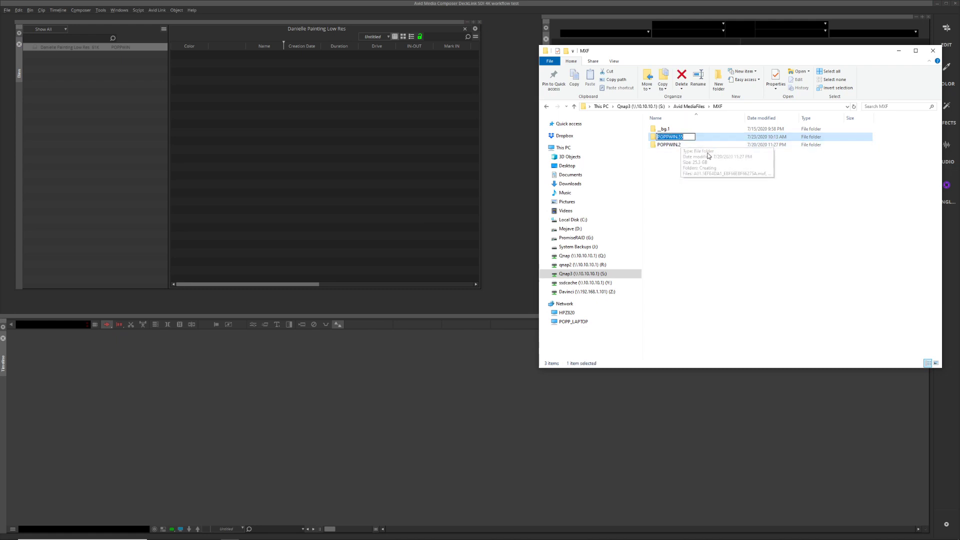
{"action": "left_click", "coordinate": [722, 246]}
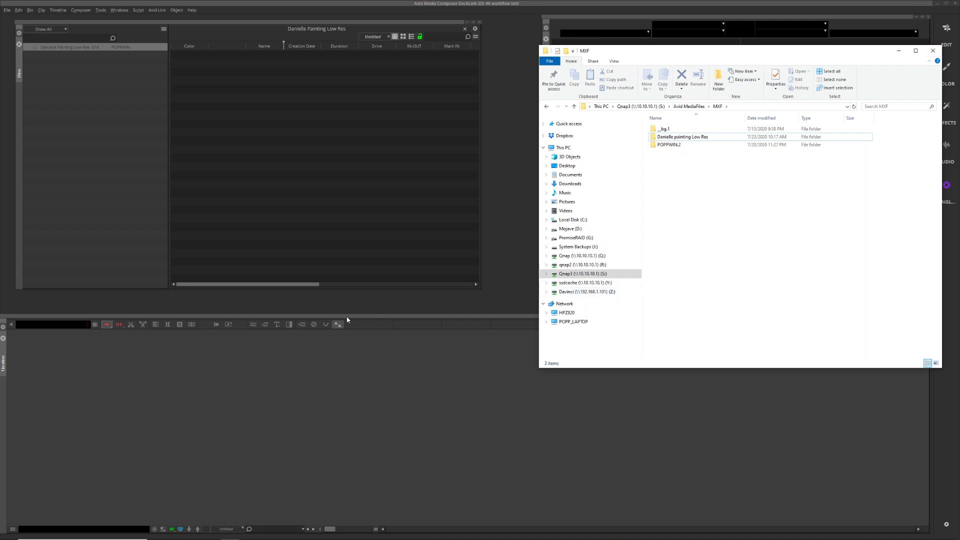
Refocus Avid Media Composer briefly, and in File Explorer open the Danielle painting Low Res folder and select msmMMOB.mdb.
{"action": "left_click", "coordinate": [338, 233]}
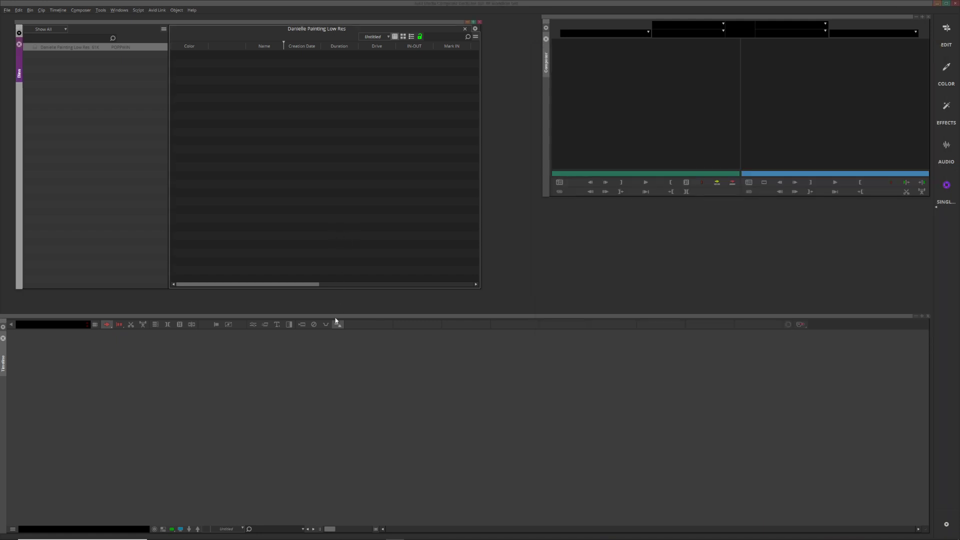
{"action": "mouse_move", "coordinate": [220, 538]}
{"action": "left_click", "coordinate": [239, 535]}
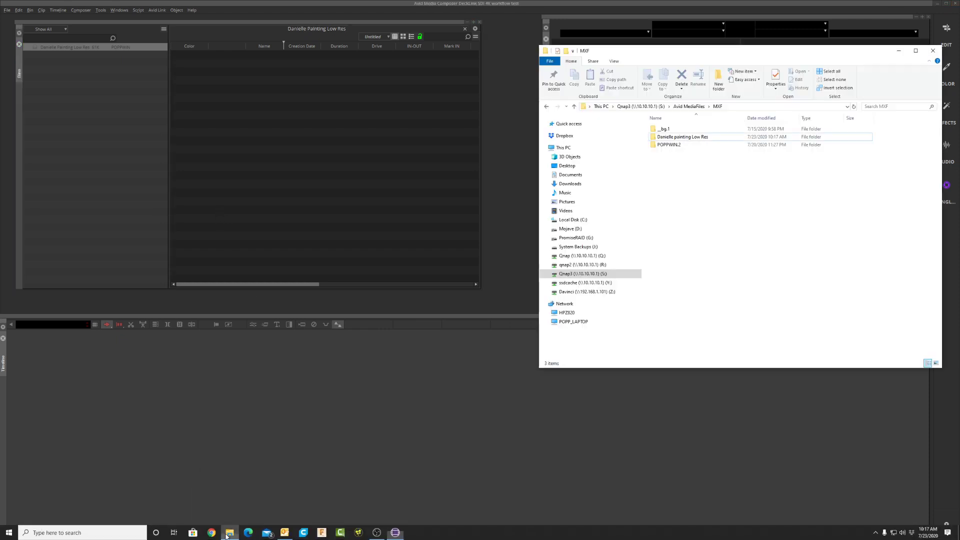
{"action": "double_click", "coordinate": [654, 136]}
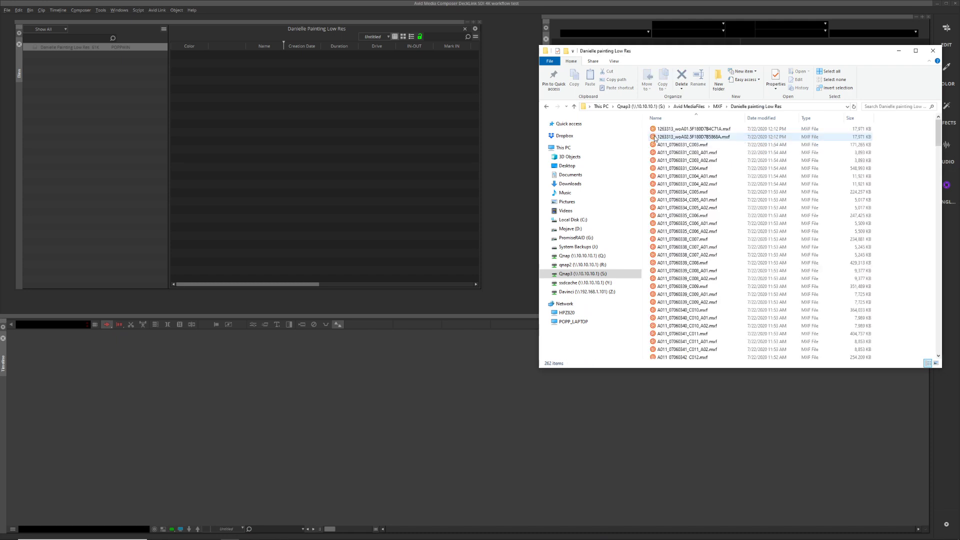
{"action": "left_click_drag", "start_coordinate": [940, 135], "coordinate": [939, 345]}
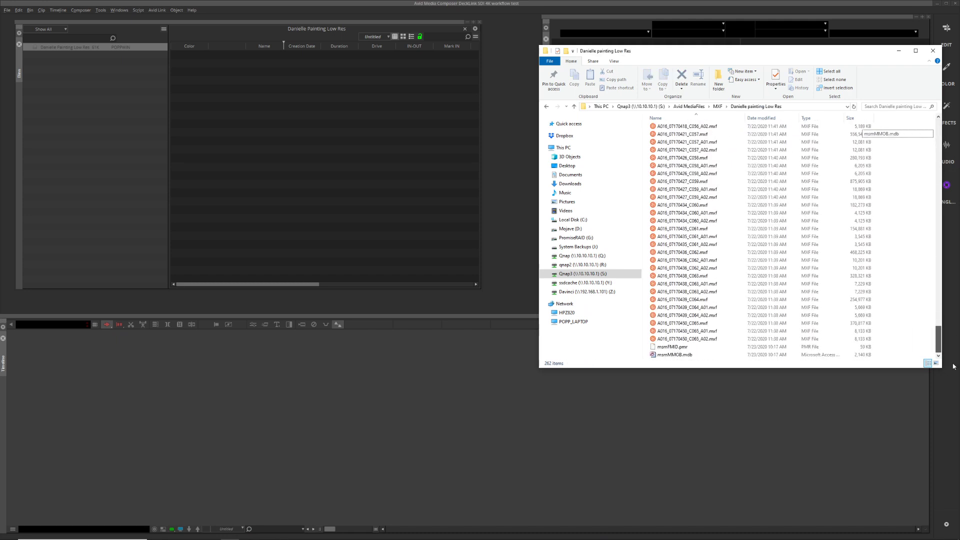
{"action": "left_click", "coordinate": [667, 355]}
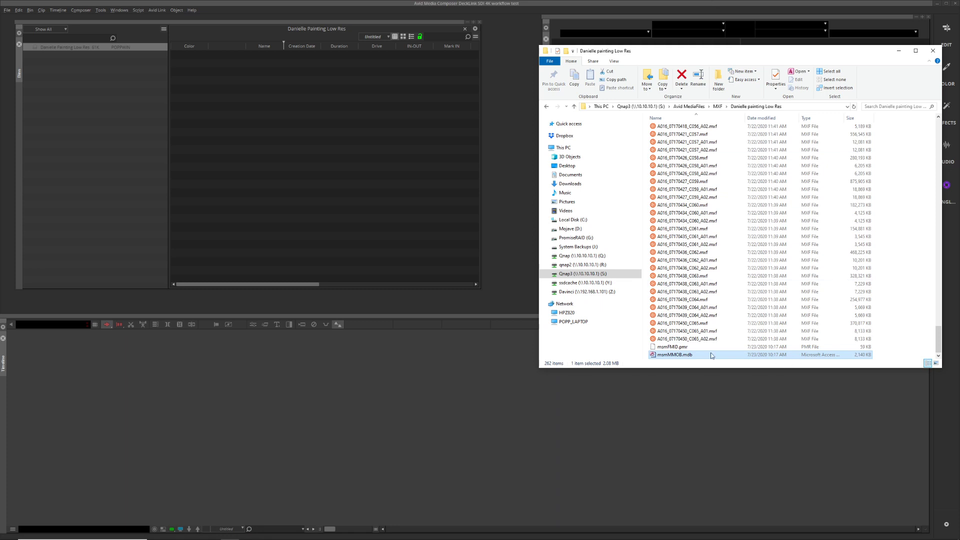
In Avid Media Composer, start a media import into the bin and browse to Avid MediaFiles\MXF\Danielle painting Low Res on Qnap3 (S:).
{"action": "left_click", "coordinate": [270, 112]}
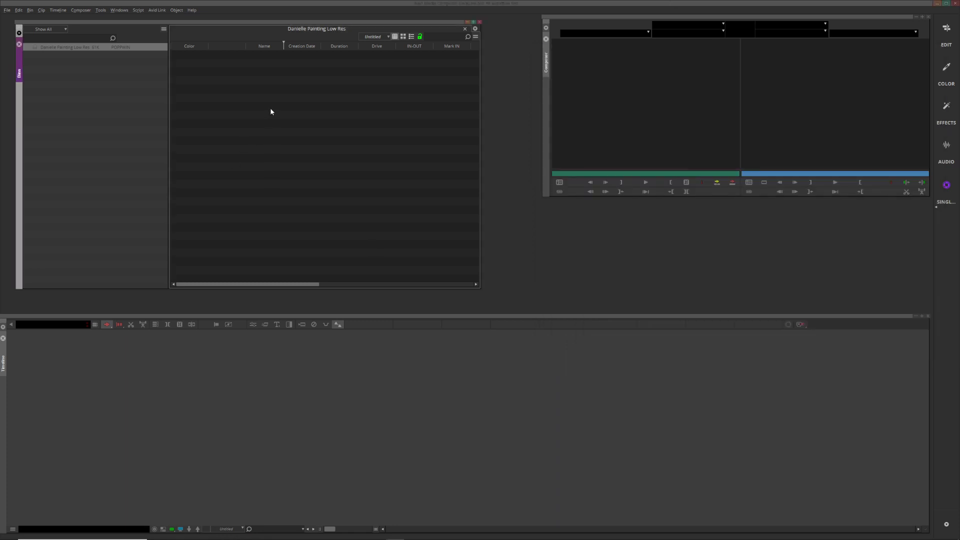
{"action": "right_click", "coordinate": [271, 109]}
{"action": "mouse_move", "coordinate": [310, 121]}
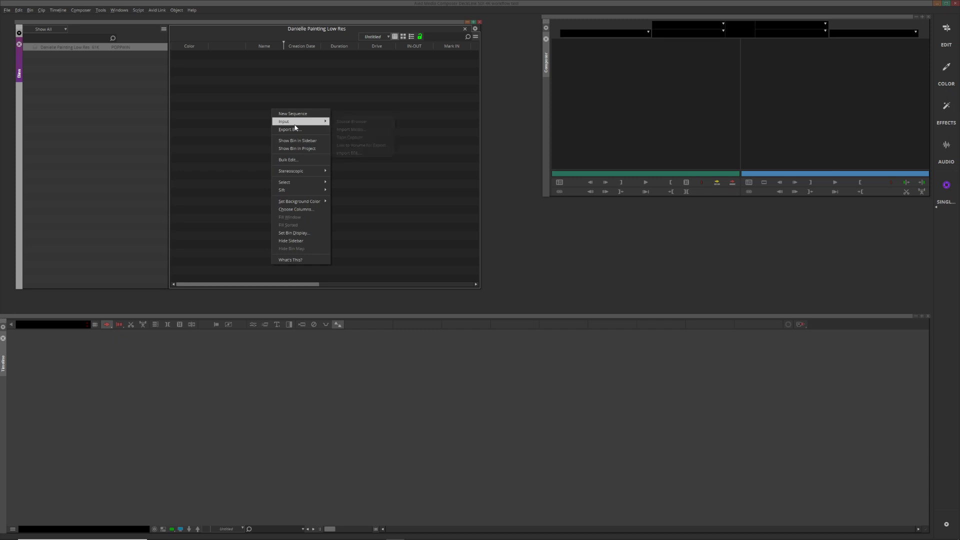
{"action": "left_click", "coordinate": [358, 130]}
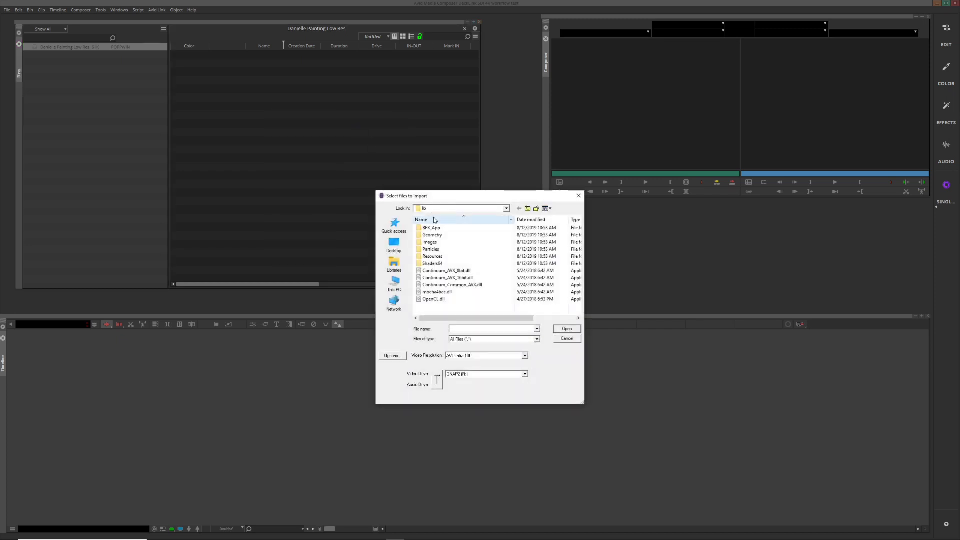
{"action": "left_click", "coordinate": [394, 284]}
{"action": "left_click_drag", "start_coordinate": [578, 256], "coordinate": [581, 302]}
{"action": "double_click", "coordinate": [431, 305]}
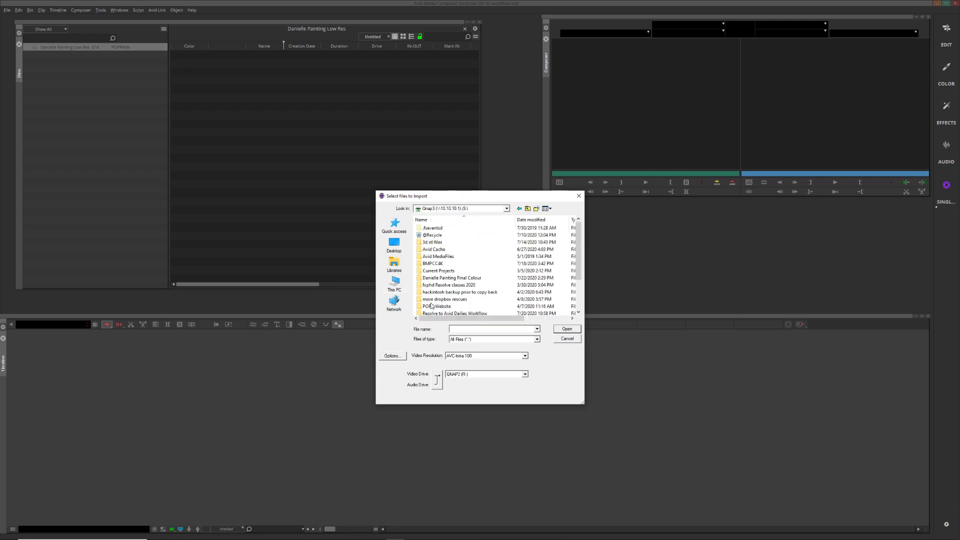
{"action": "double_click", "coordinate": [430, 256]}
{"action": "double_click", "coordinate": [427, 227]}
{"action": "double_click", "coordinate": [428, 228]}
{"action": "double_click", "coordinate": [435, 234]}
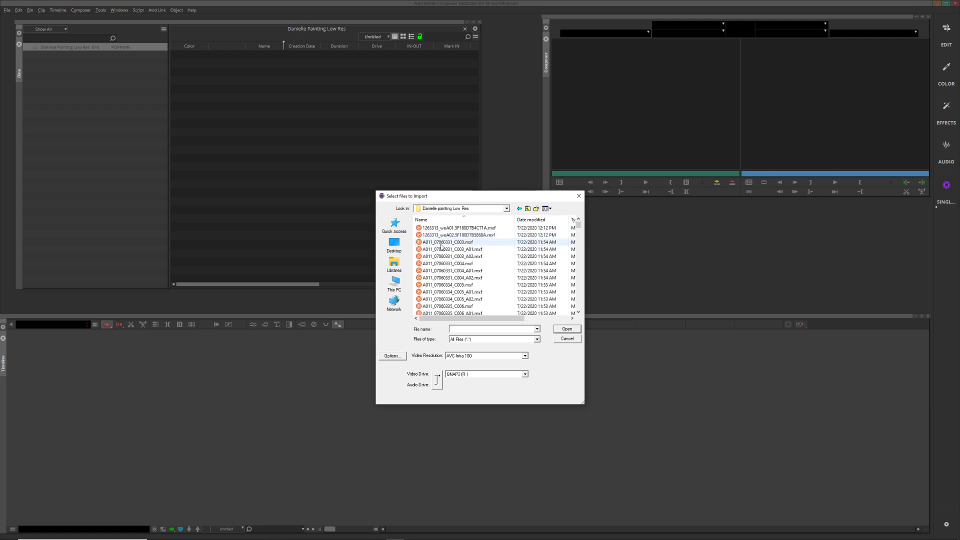
Import the database file msmMMOB.mdb into the Danielle Painting Low Res bin.
{"action": "left_click_drag", "start_coordinate": [579, 226], "coordinate": [578, 320]}
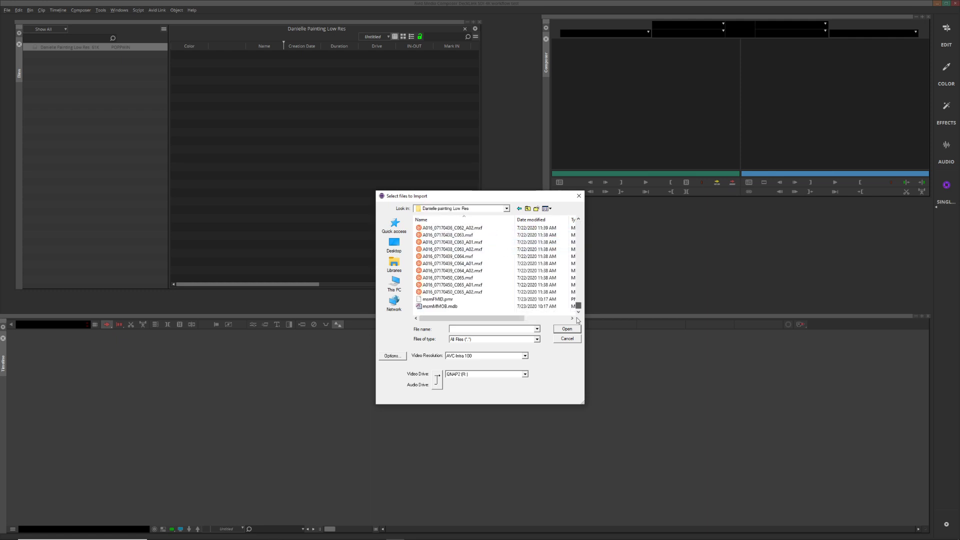
{"action": "left_click", "coordinate": [440, 306]}
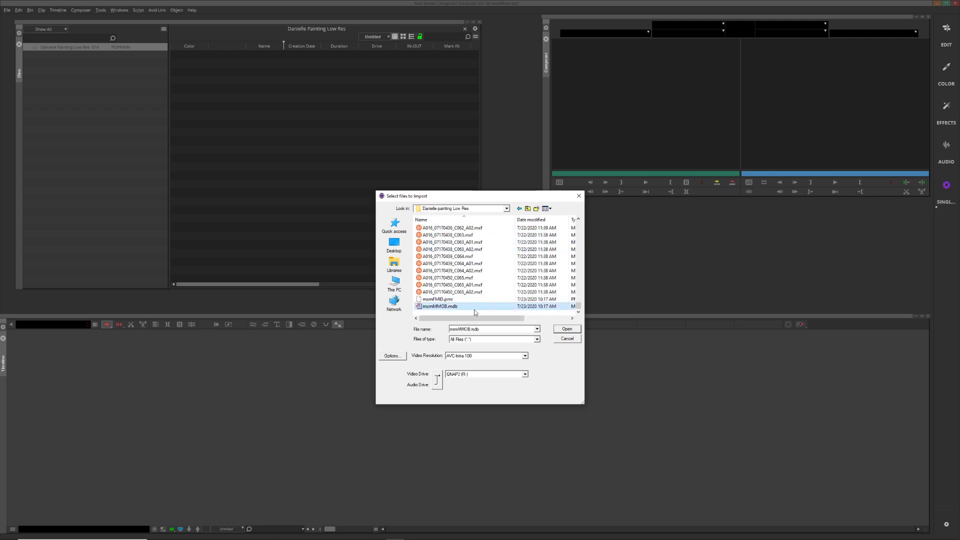
{"action": "left_click", "coordinate": [568, 329]}
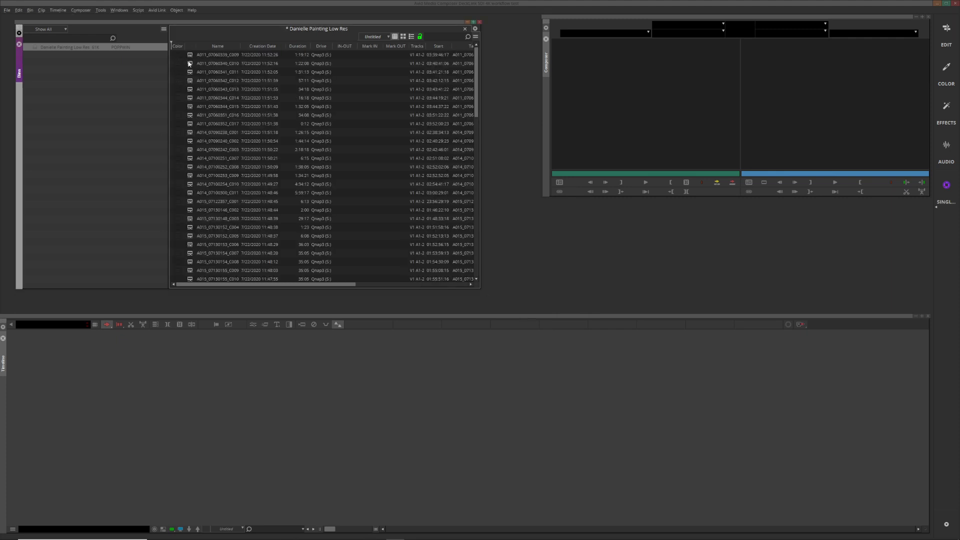
Load several of the imported clips into the source monitor, ending with A011_07060344_C015.
{"action": "double_click", "coordinate": [189, 64]}
{"action": "double_click", "coordinate": [195, 98]}
{"action": "double_click", "coordinate": [190, 107]}
{"action": "left_click", "coordinate": [190, 110]}
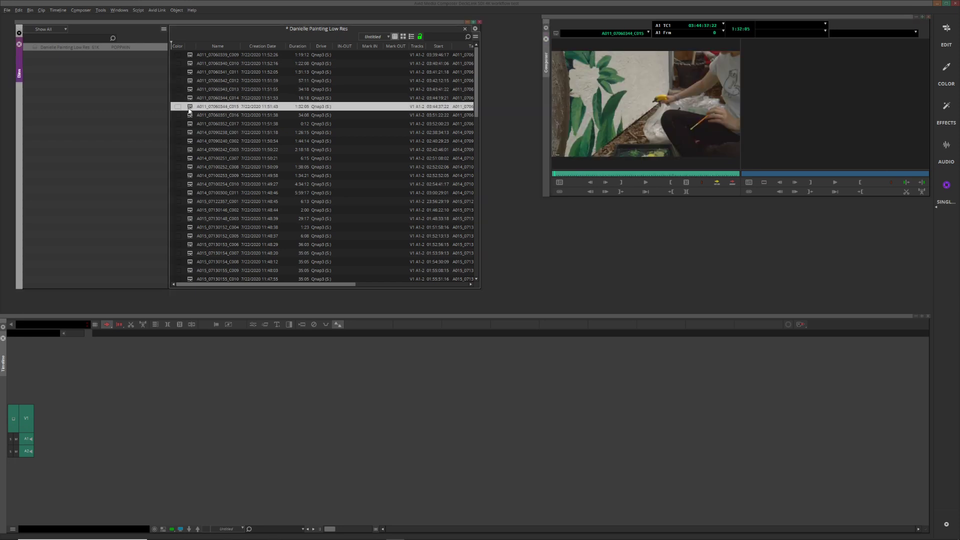
Delete all master clips from the Danielle Painting Low Res bin while keeping their associated media files.
{"action": "key", "text": "ctrl+a"}
{"action": "key", "text": "Delete"}
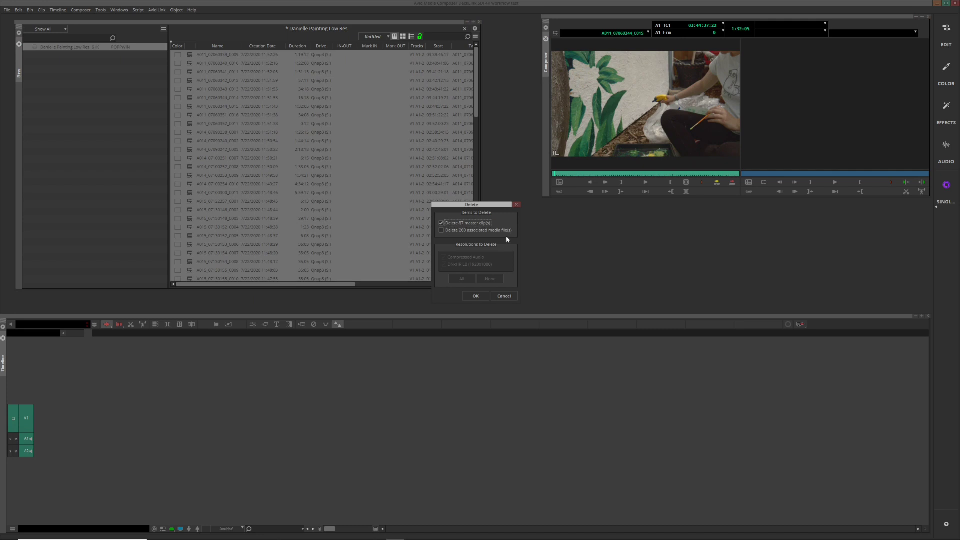
{"action": "left_click", "coordinate": [478, 296]}
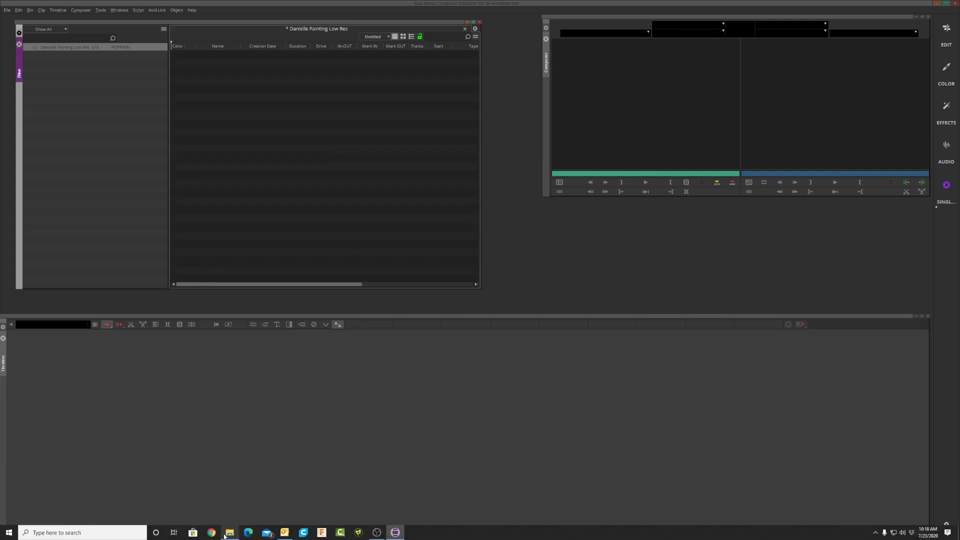
Switch to File Explorer and bring msmMMOB.mdb directly into Avid's Danielle Painting Low Res bin.
{"action": "left_click", "coordinate": [230, 532]}
{"action": "left_click_drag", "start_coordinate": [657, 356], "coordinate": [282, 167]}
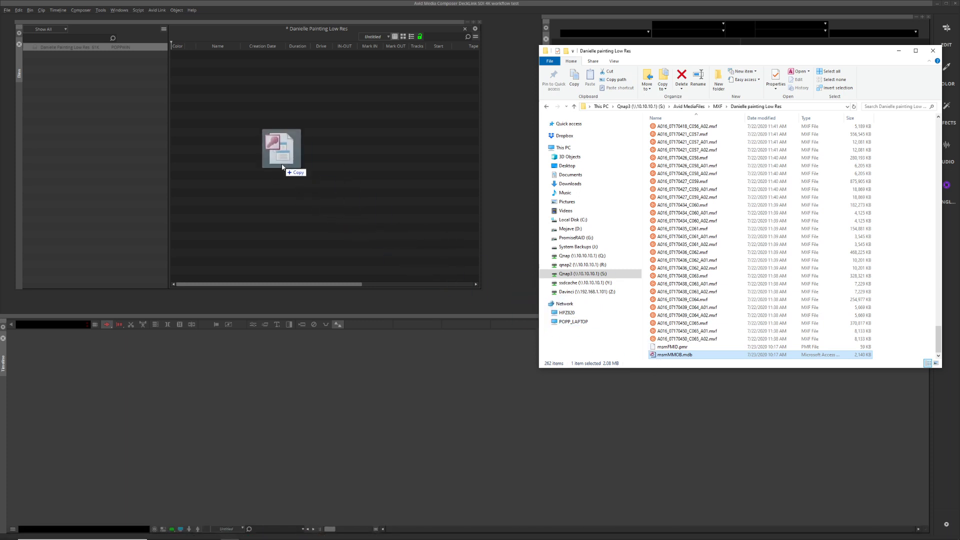
{"action": "left_click_drag", "start_coordinate": [282, 167], "coordinate": [282, 167]}
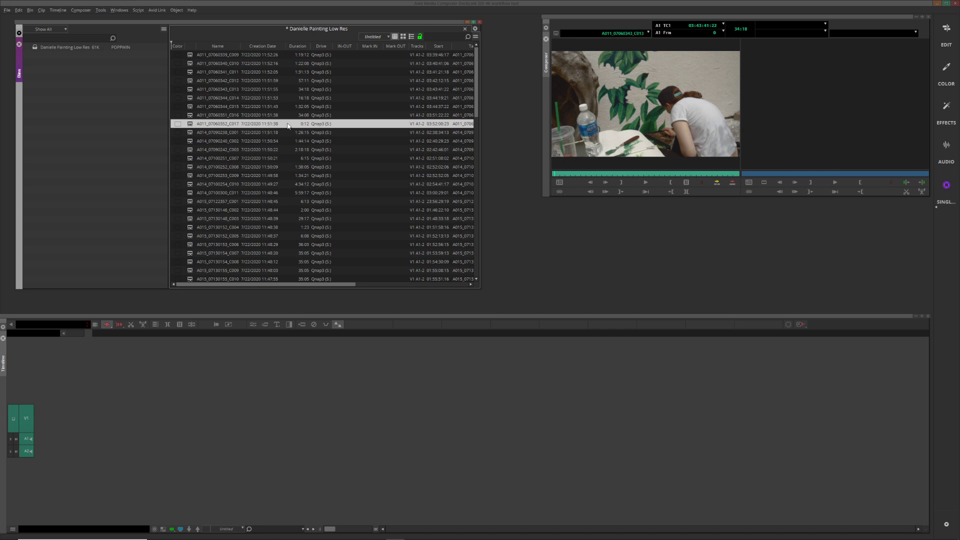
Examine the clips' metadata columns in the bin, including Tape, Video and Comment.
{"action": "left_click_drag", "start_coordinate": [289, 285], "coordinate": [435, 292]}
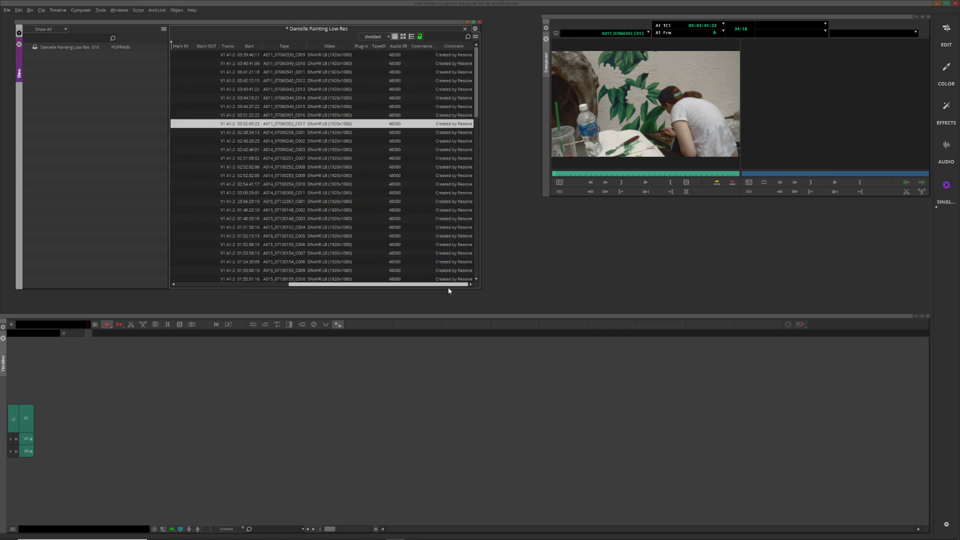
{"action": "right_click", "coordinate": [461, 46]}
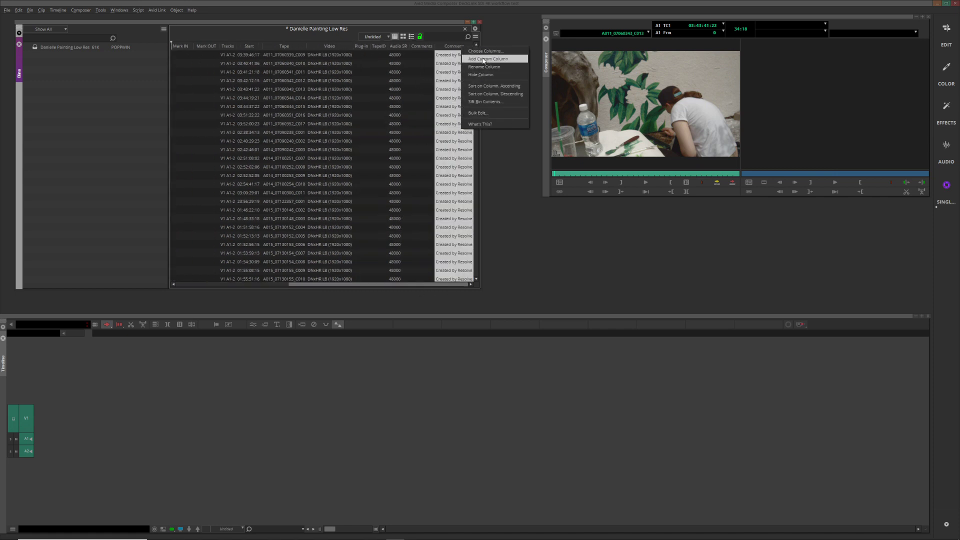
{"action": "left_click", "coordinate": [433, 32]}
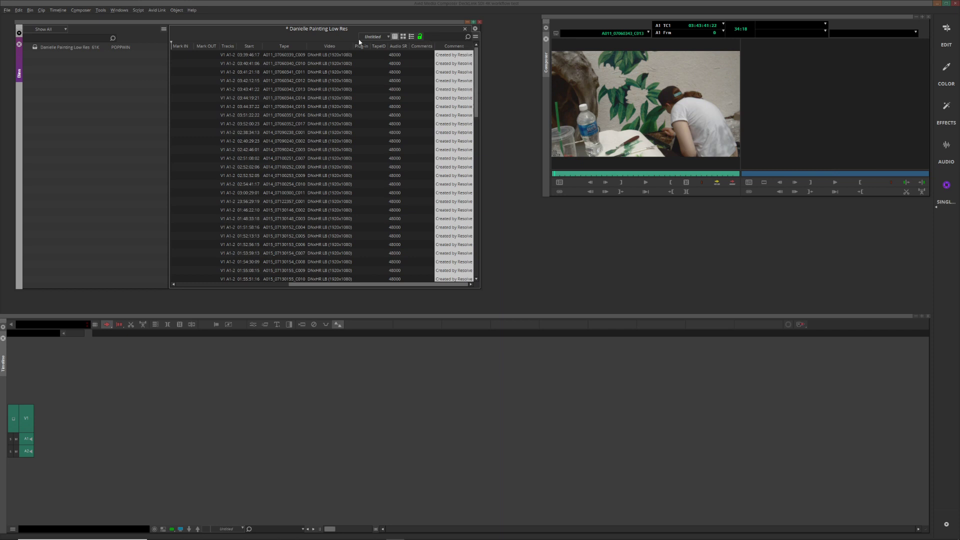
Switch the bin view to Media Tool and look through its clip metadata columns.
{"action": "left_click", "coordinate": [388, 37]}
{"action": "left_click", "coordinate": [381, 72]}
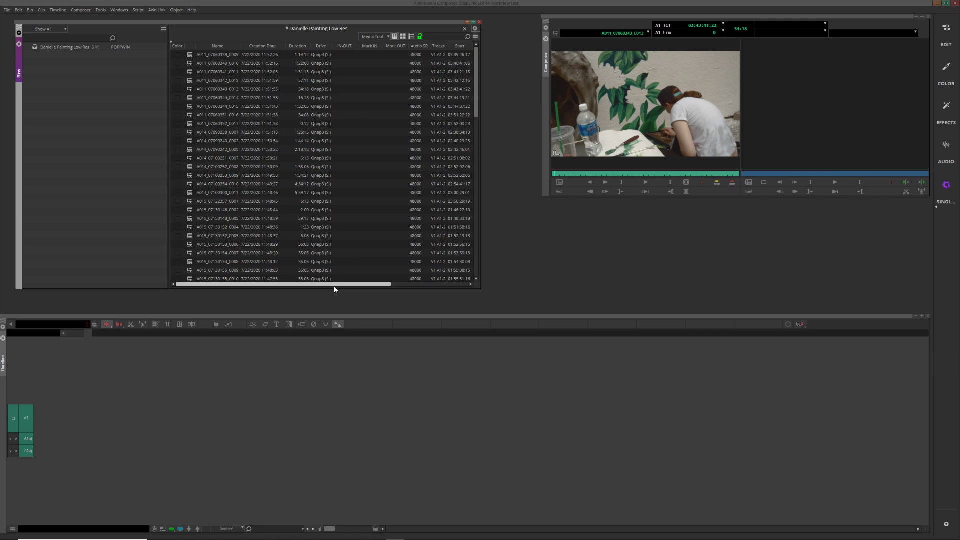
{"action": "left_click_drag", "start_coordinate": [332, 286], "coordinate": [433, 287]}
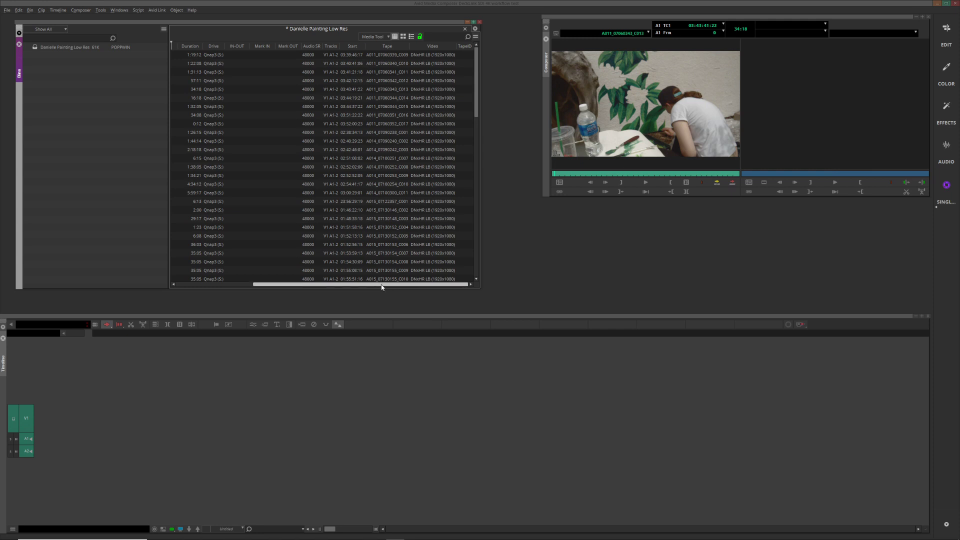
{"action": "left_click_drag", "start_coordinate": [278, 285], "coordinate": [146, 194]}
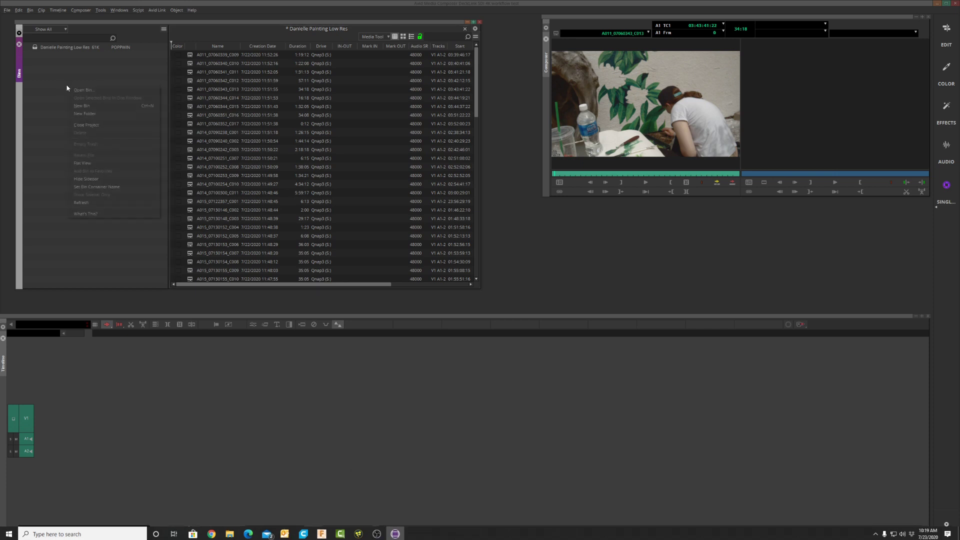
Review the edited Danielle Painting sequence by enlarging the timeline, scrubbing through its clips and playing part of it.
{"action": "left_click_drag", "start_coordinate": [307, 440], "coordinate": [84, 446]}
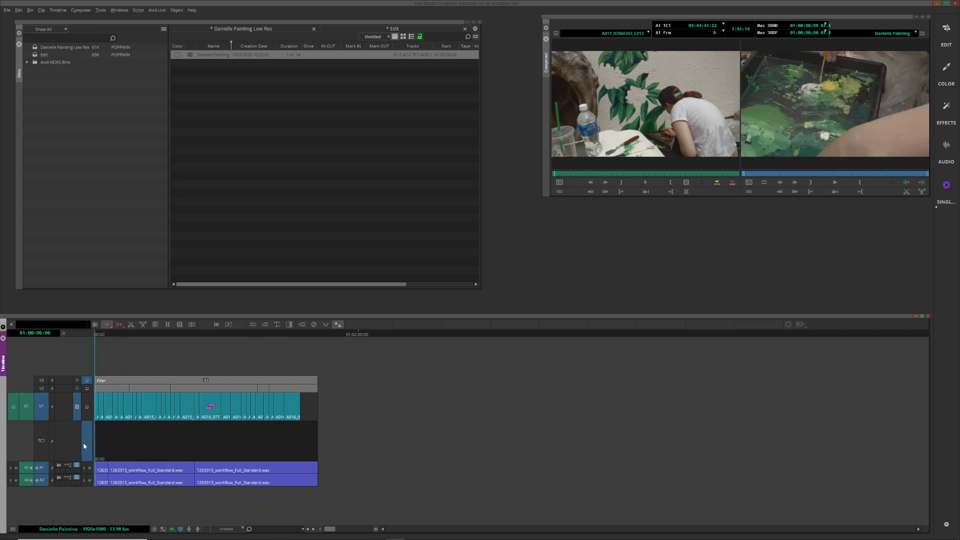
{"action": "key", "text": "ctrl+]"}
{"action": "key", "text": "ctrl+]"}
{"action": "key", "text": "ctrl+["}
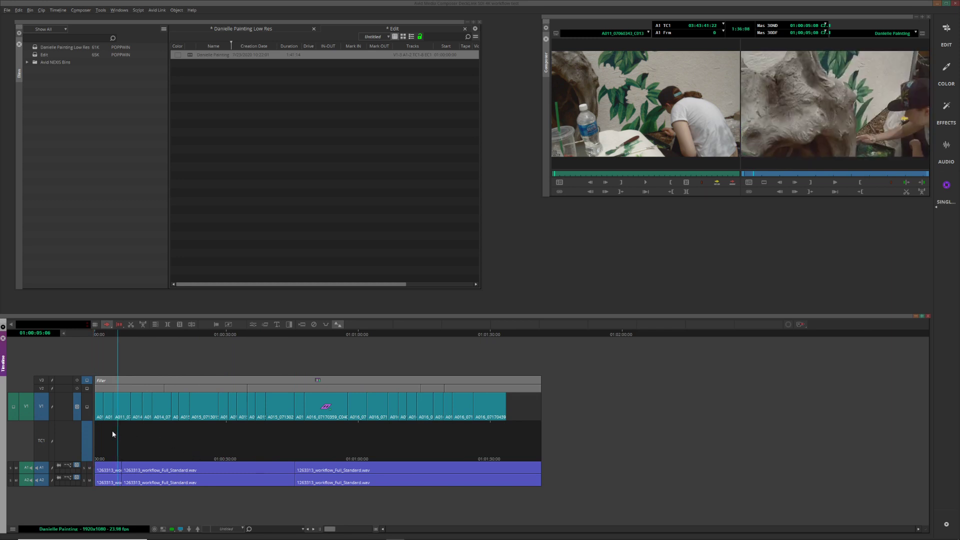
{"action": "left_click_drag", "start_coordinate": [94, 430], "coordinate": [216, 439]}
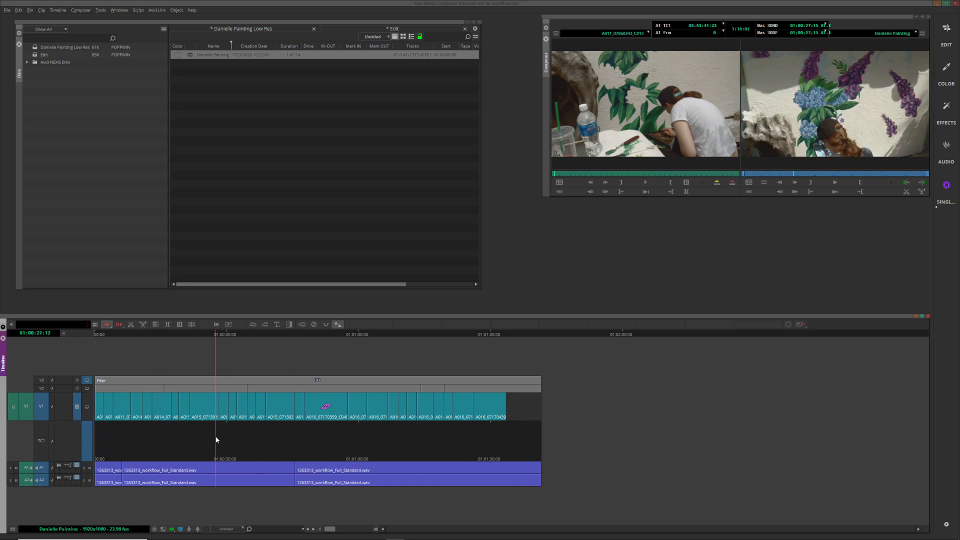
{"action": "left_click_drag", "start_coordinate": [110, 439], "coordinate": [300, 428]}
{"action": "key", "text": "space"}
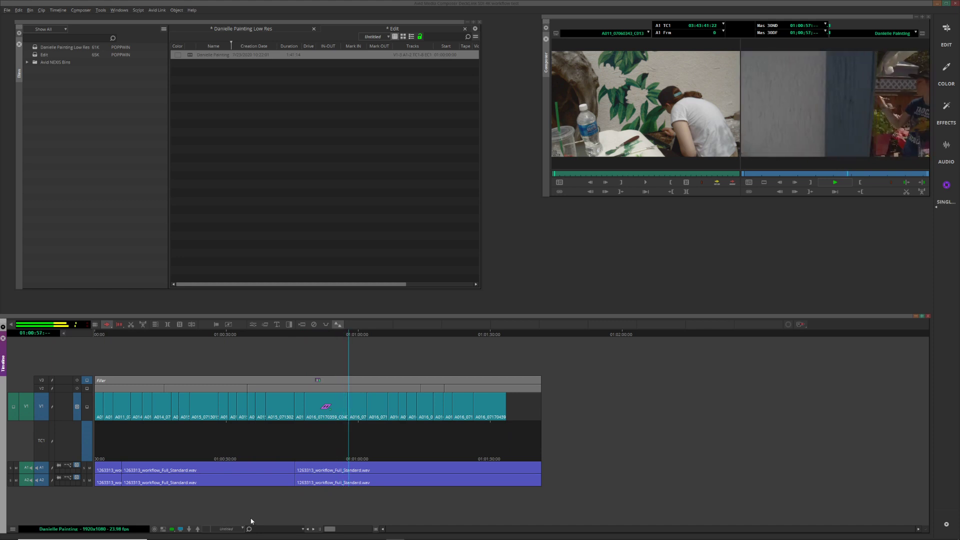
{"action": "key", "text": "space"}
Move the timeline playhead to about 01:00:07:03 and select the V1 clip at that position.
{"action": "left_click_drag", "start_coordinate": [334, 470], "coordinate": [99, 451]}
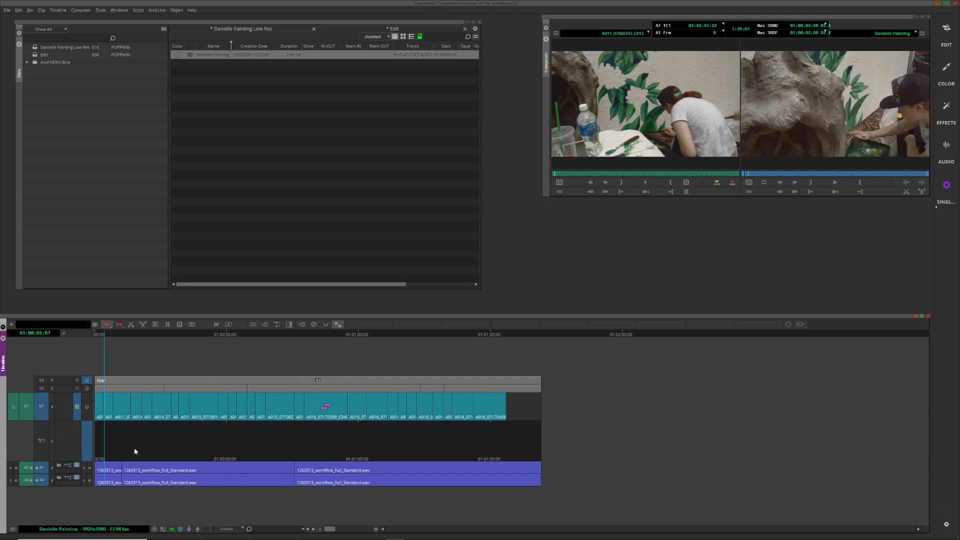
{"action": "left_click", "coordinate": [126, 440]}
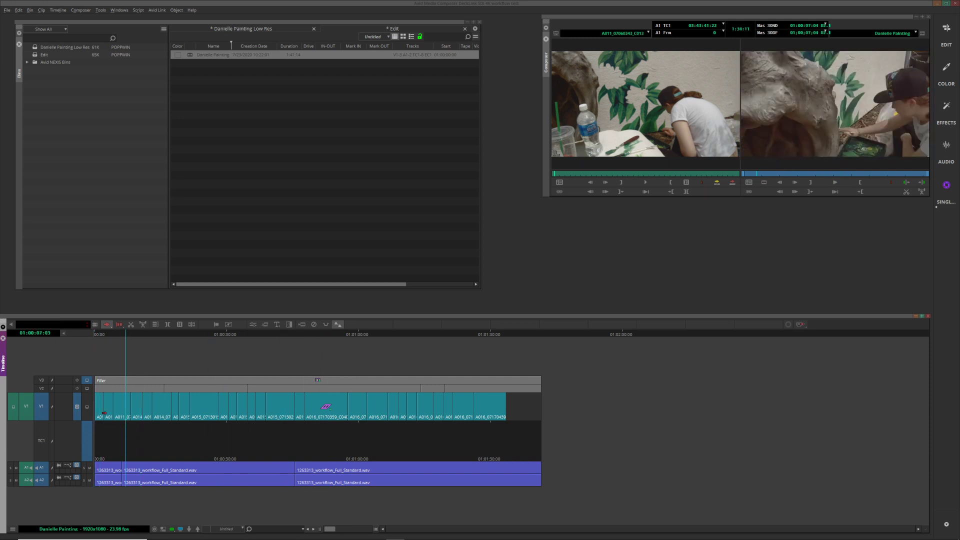
{"action": "left_click", "coordinate": [121, 407]}
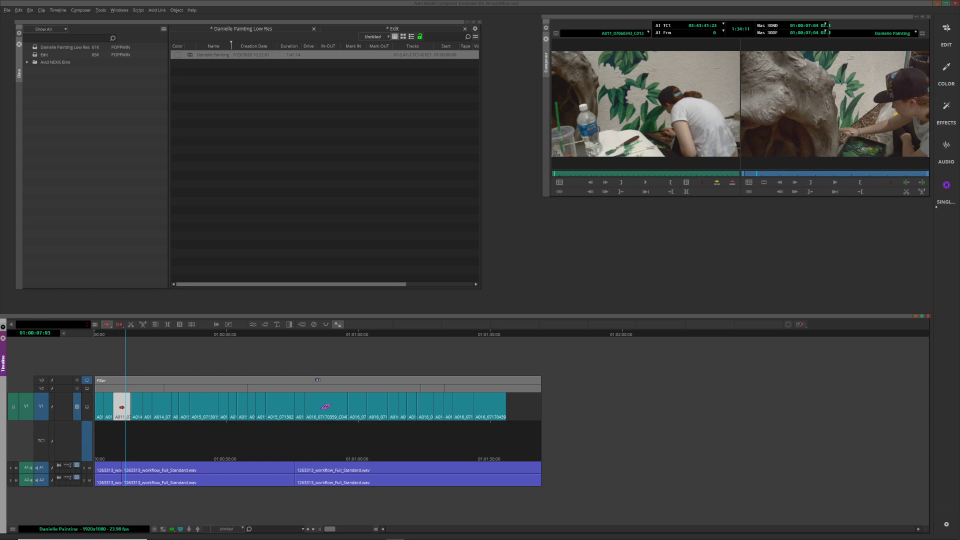
Apply the 3D Warp blend effect to the last V1 clip, with the playhead at about 01:01:30:04.
{"action": "left_click_drag", "start_coordinate": [130, 428], "coordinate": [492, 427]}
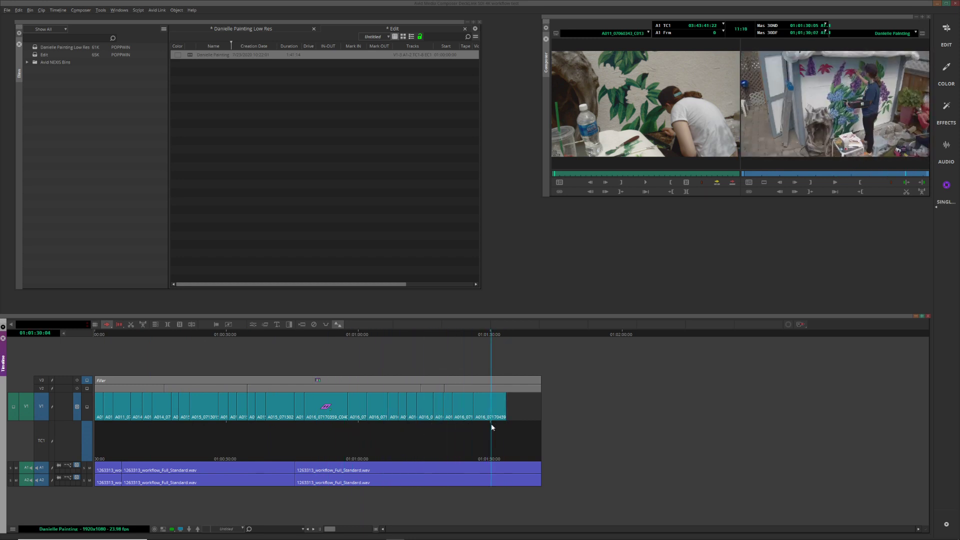
{"action": "left_click", "coordinate": [493, 406]}
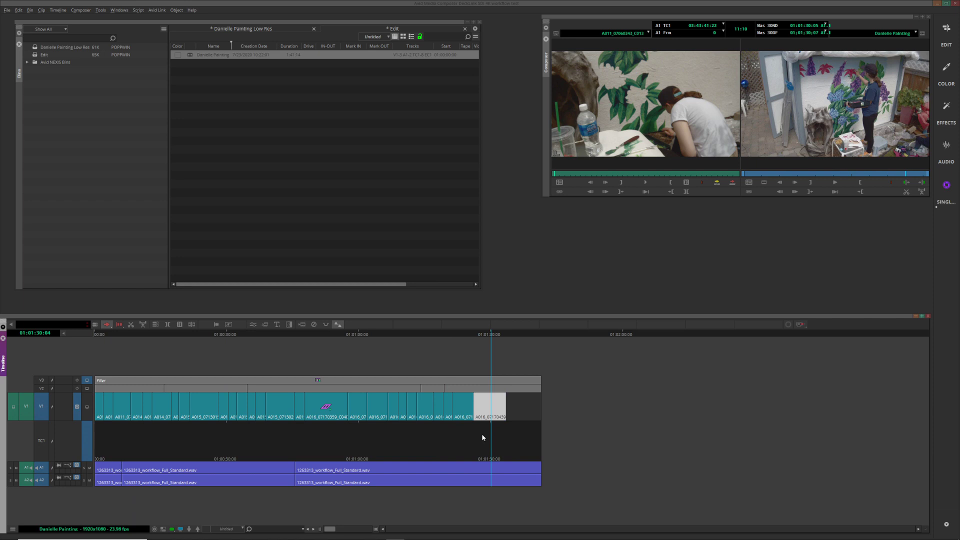
{"action": "key", "text": "ctrl+8"}
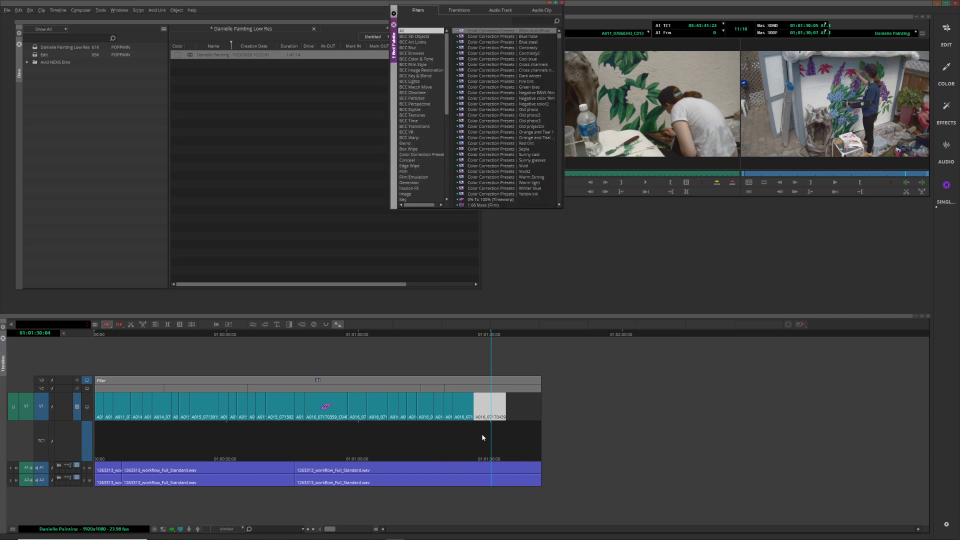
{"action": "left_click", "coordinate": [401, 145]}
{"action": "left_click_drag", "start_coordinate": [465, 31], "coordinate": [489, 409]}
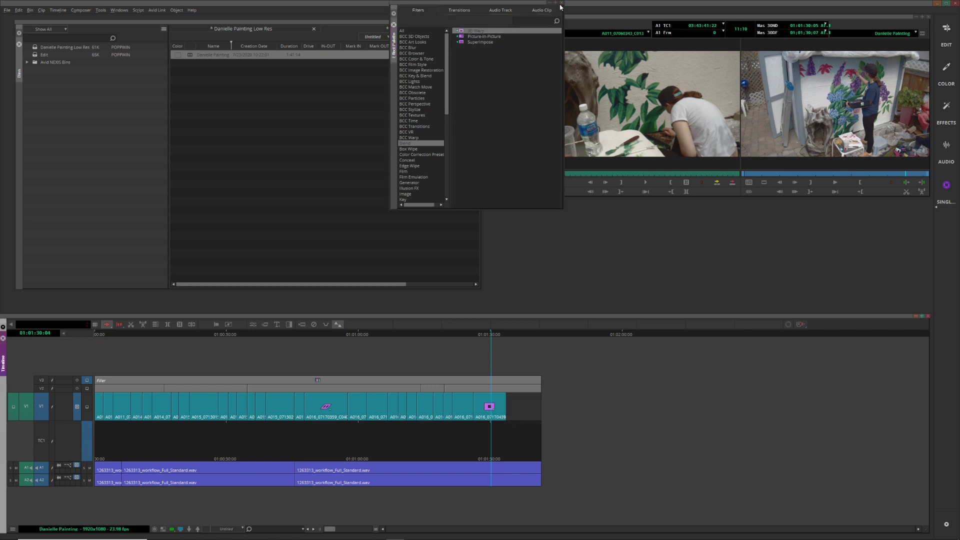
Open the 3D Warp settings with the picture shown at 50% and enlarge the clip's fixed-aspect scaling to about 140%.
{"action": "left_click", "coordinate": [252, 324]}
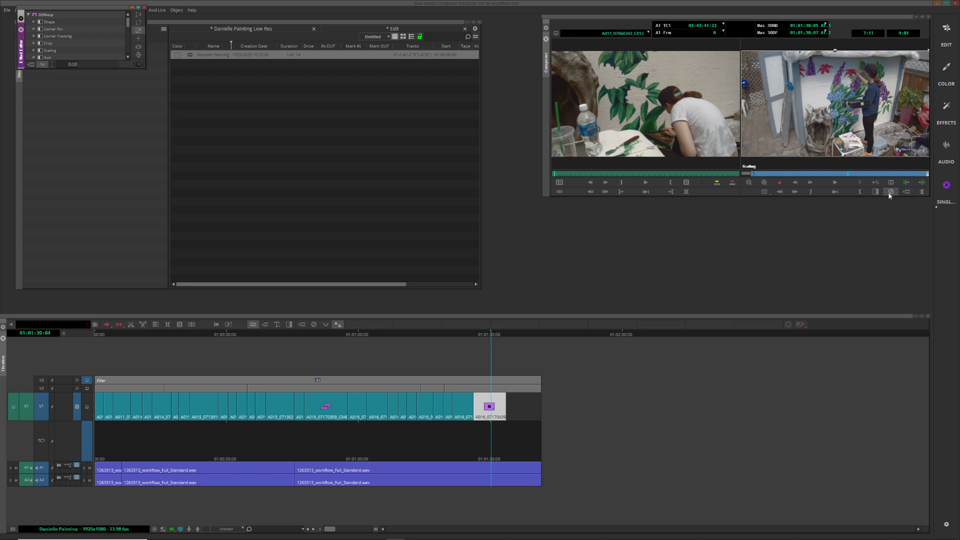
{"action": "left_click", "coordinate": [749, 182]}
{"action": "left_click", "coordinate": [748, 182]}
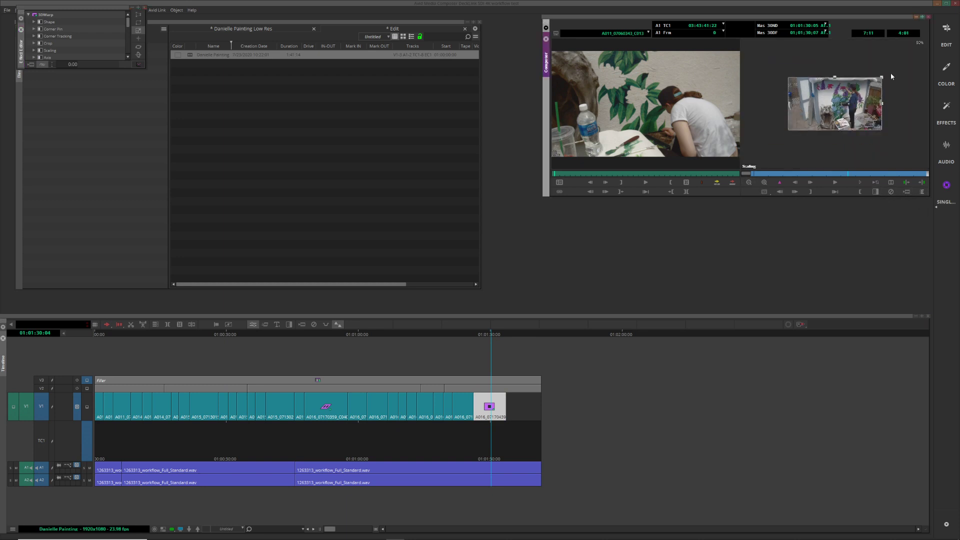
{"action": "mouse_move", "coordinate": [884, 79]}
{"action": "left_mouse_down"}
{"action": "mouse_move", "coordinate": [900, 69]}
{"action": "mouse_move", "coordinate": [893, 71]}
{"action": "left_mouse_up"}
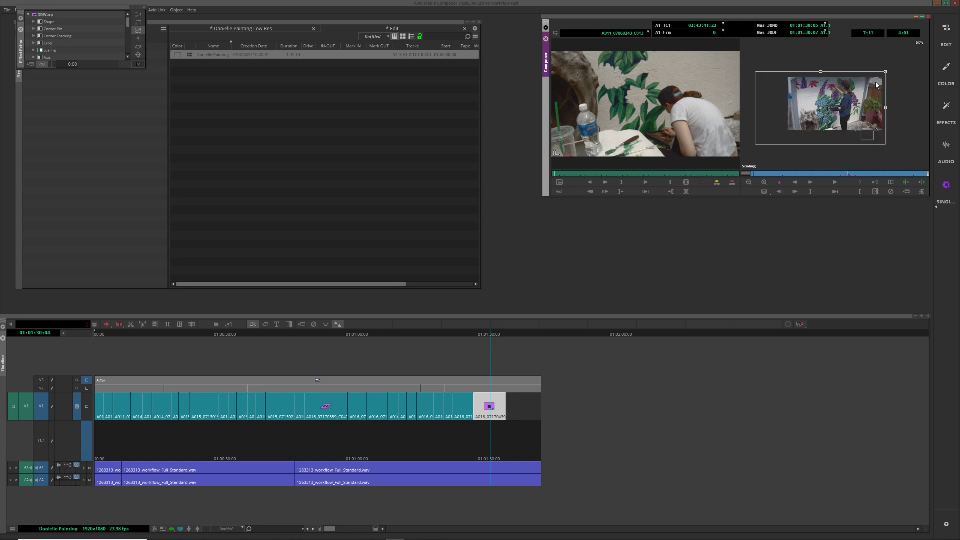
{"action": "left_click", "coordinate": [34, 51]}
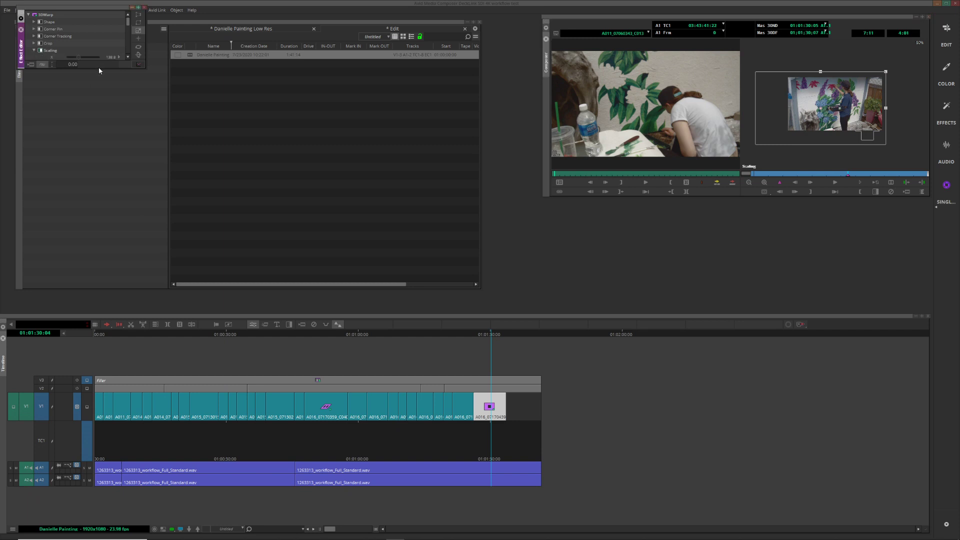
{"action": "left_click_drag", "start_coordinate": [98, 67], "coordinate": [98, 142]}
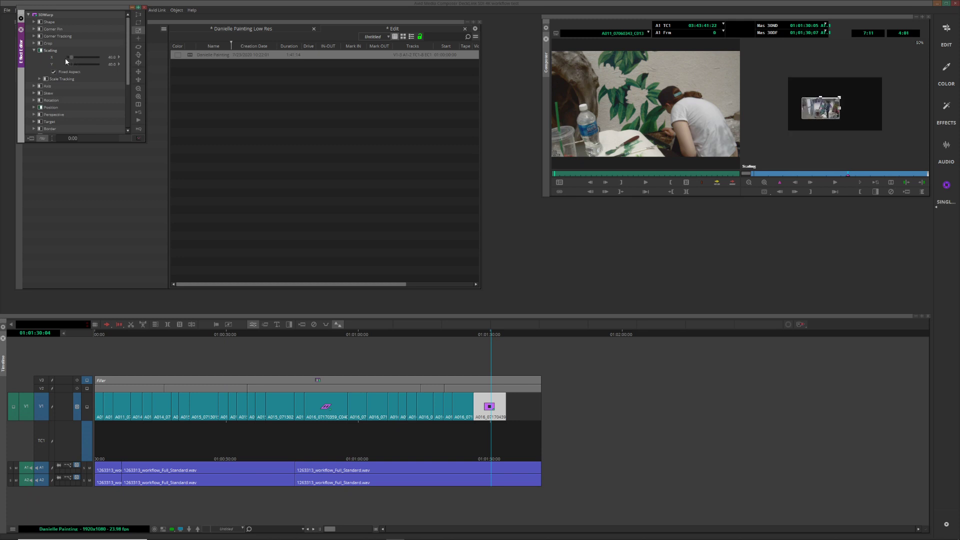
{"action": "left_click", "coordinate": [69, 59]}
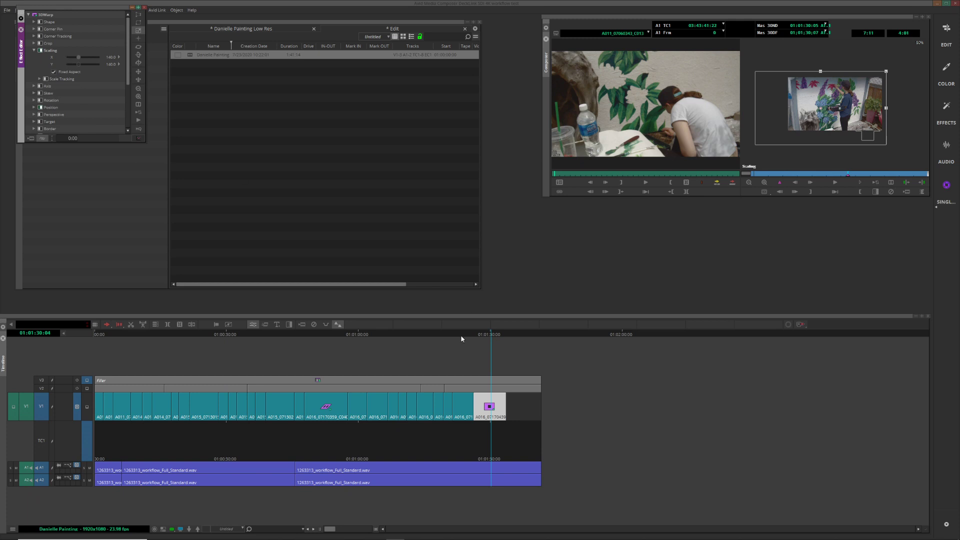
Preview the scaled clip, reposition its enlarged picture slightly to the right near the clip's end, and return to its first frame.
{"action": "left_click", "coordinate": [848, 176]}
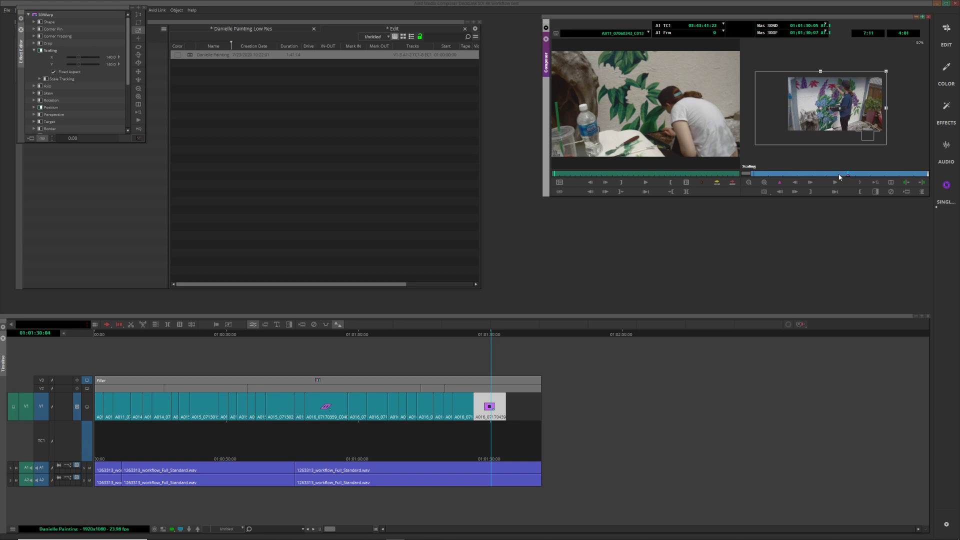
{"action": "key", "text": "a"}
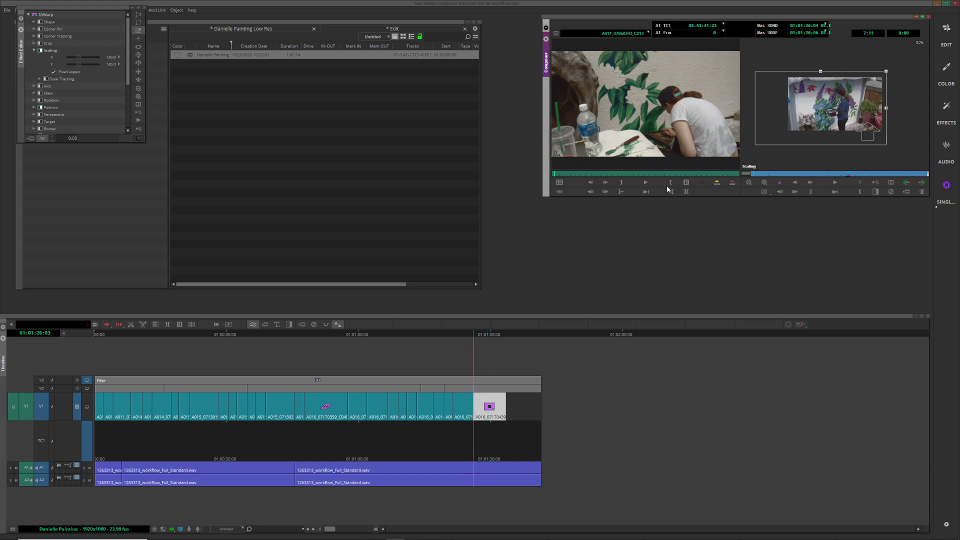
{"action": "left_click", "coordinate": [847, 176]}
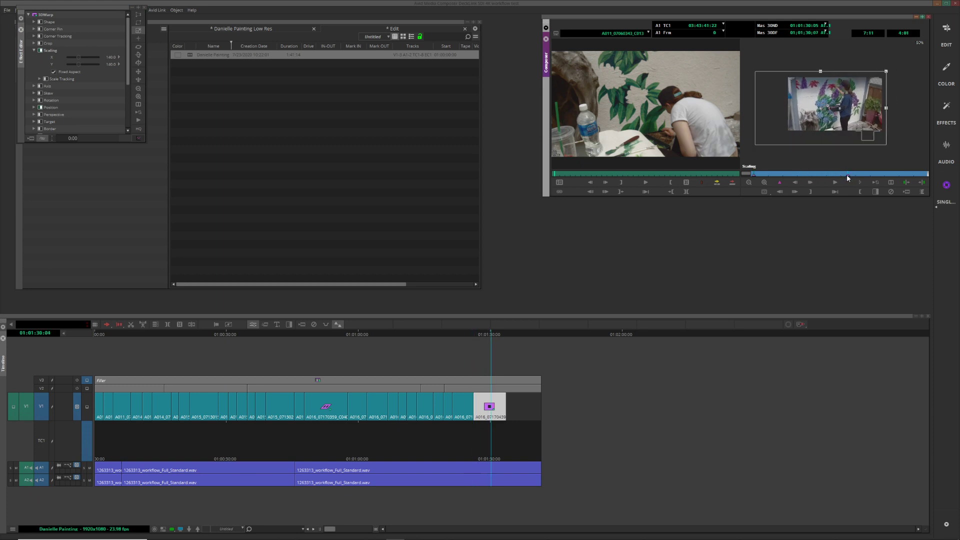
{"action": "key", "text": "space"}
{"action": "left_click", "coordinate": [757, 176]}
{"action": "left_click", "coordinate": [818, 175]}
{"action": "left_click_drag", "start_coordinate": [832, 175], "coordinate": [940, 175]}
{"action": "left_click_drag", "start_coordinate": [851, 109], "coordinate": [853, 115]}
{"action": "left_click", "coordinate": [689, 182]}
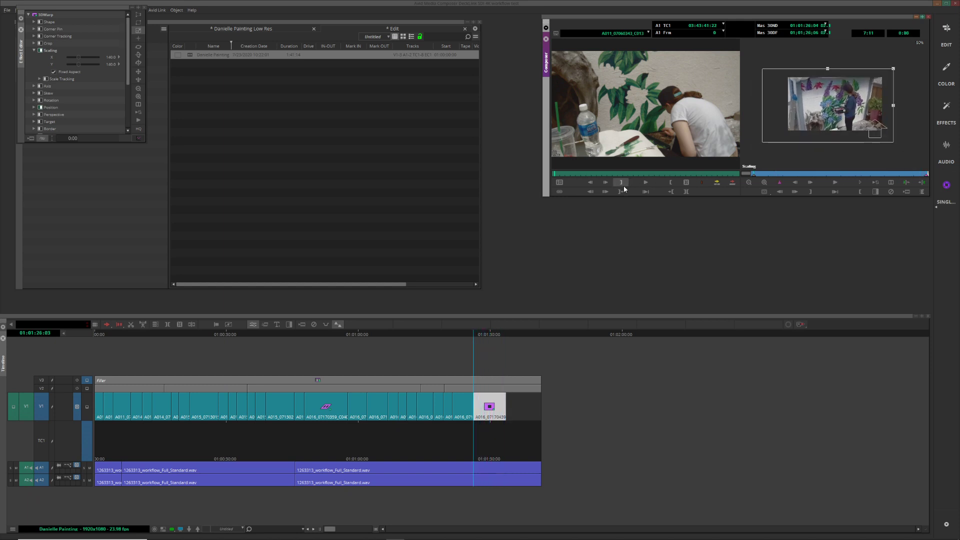
Color-correct the V1 clip at about 01:00:59:18 with a slight gain increase, gamma about 1.11 and setup about 8.6.
{"action": "left_click_drag", "start_coordinate": [454, 439], "coordinate": [358, 441]}
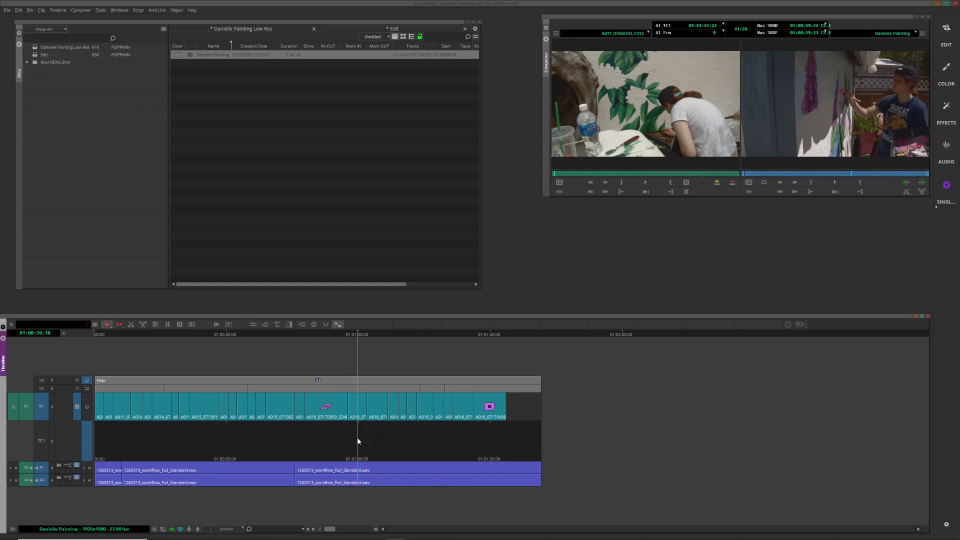
{"action": "left_click", "coordinate": [358, 406]}
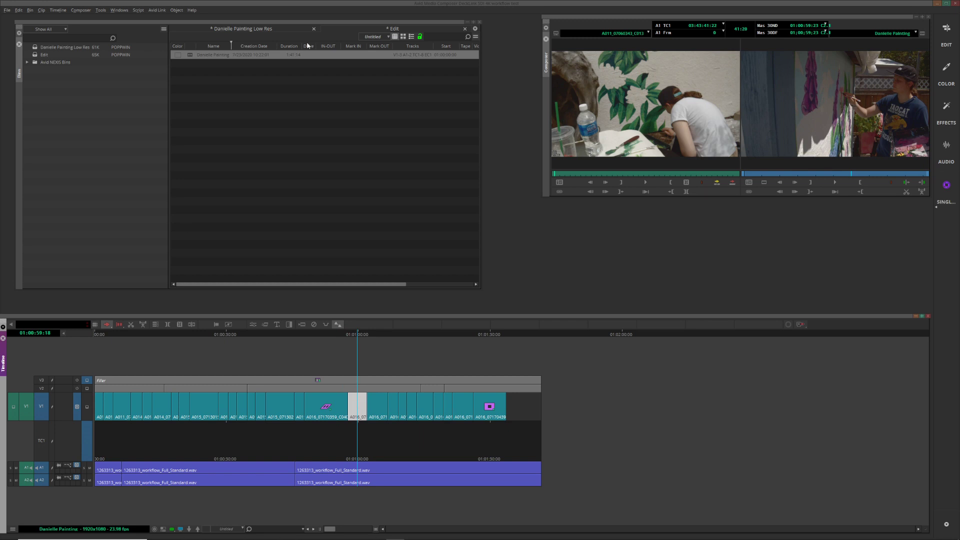
{"action": "left_click", "coordinate": [947, 68]}
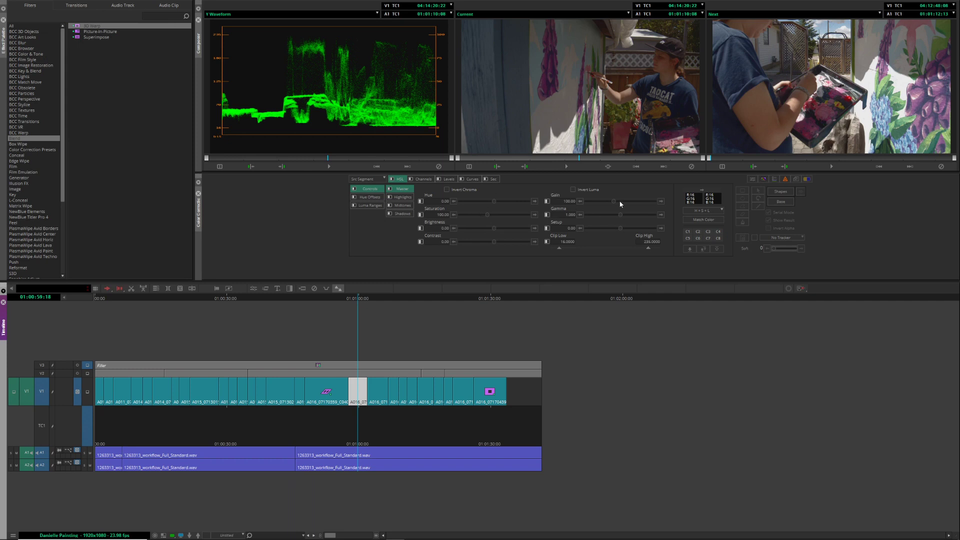
{"action": "left_click_drag", "start_coordinate": [616, 202], "coordinate": [620, 201]}
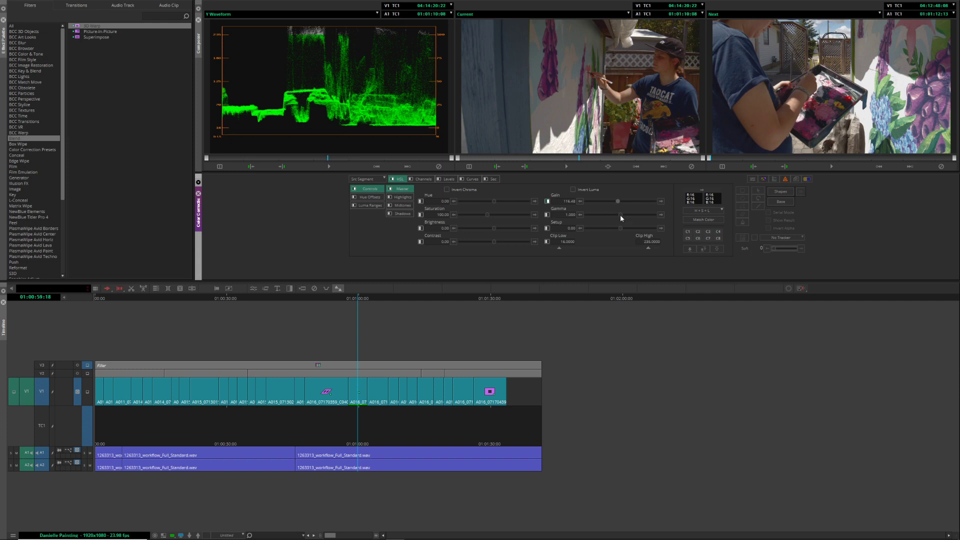
{"action": "left_click_drag", "start_coordinate": [621, 214], "coordinate": [622, 214]}
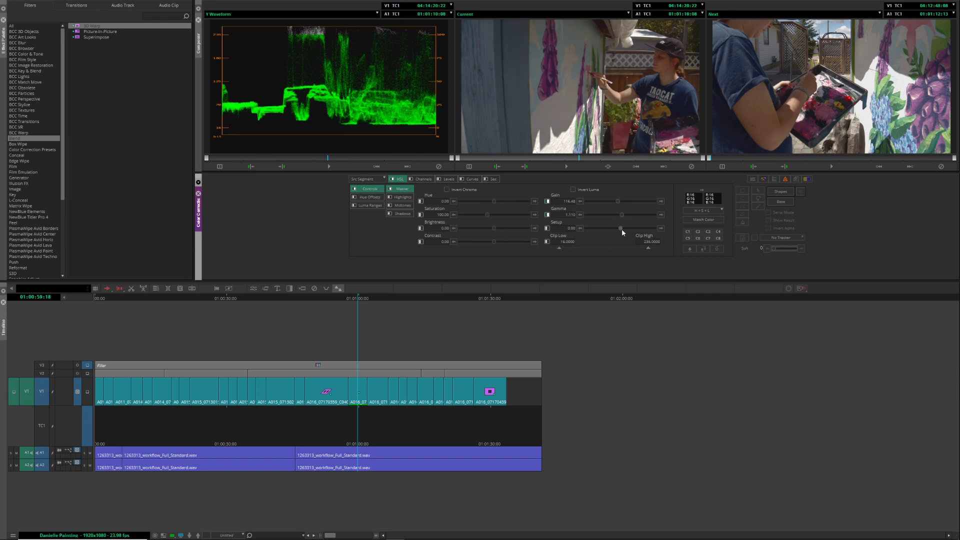
{"action": "left_click_drag", "start_coordinate": [623, 231], "coordinate": [624, 231]}
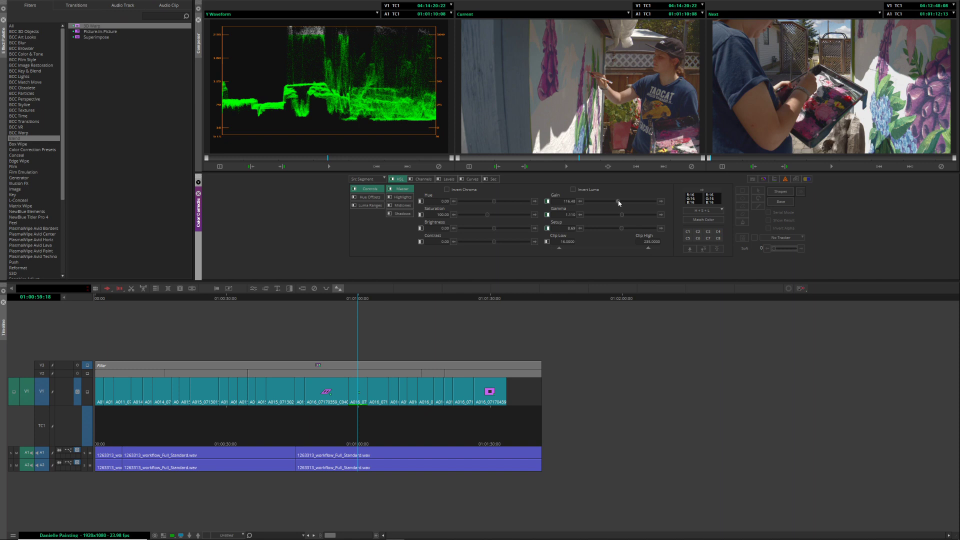
{"action": "left_click_drag", "start_coordinate": [619, 203], "coordinate": [617, 203]}
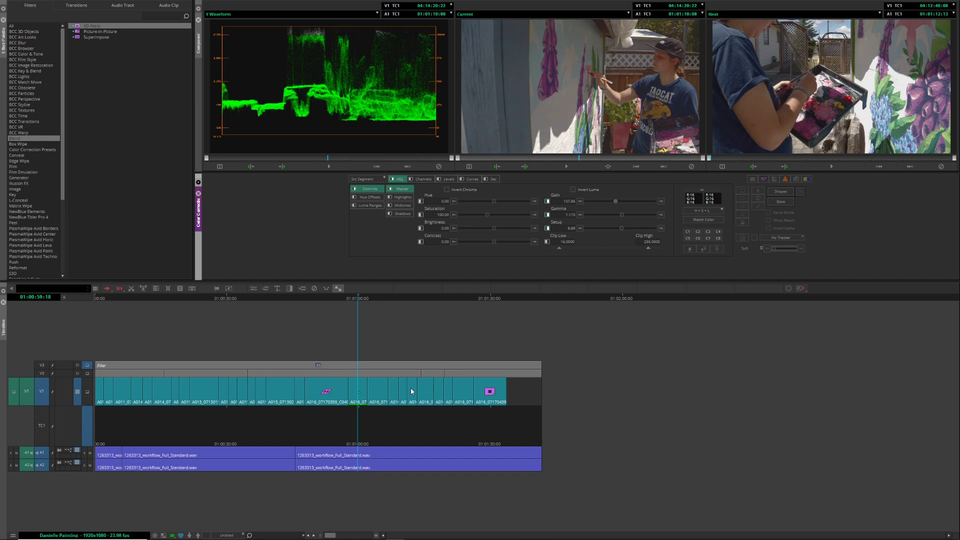
Return to the editing layout and apply the Sapphire S_ZBlur effect to the V1 clip at about 01:00:37:18.
{"action": "key", "text": "F1"}
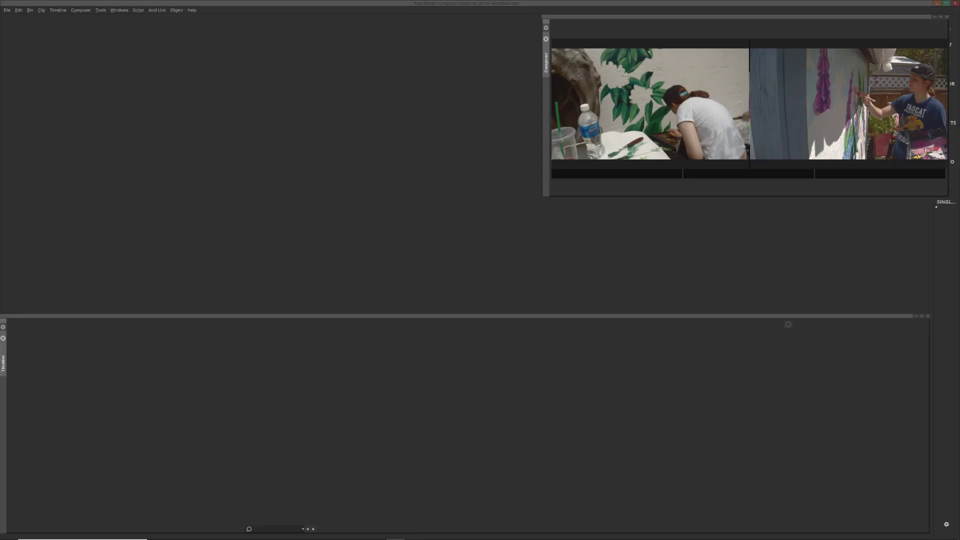
{"action": "left_click_drag", "start_coordinate": [362, 459], "coordinate": [258, 433]}
{"action": "left_click", "coordinate": [256, 407]}
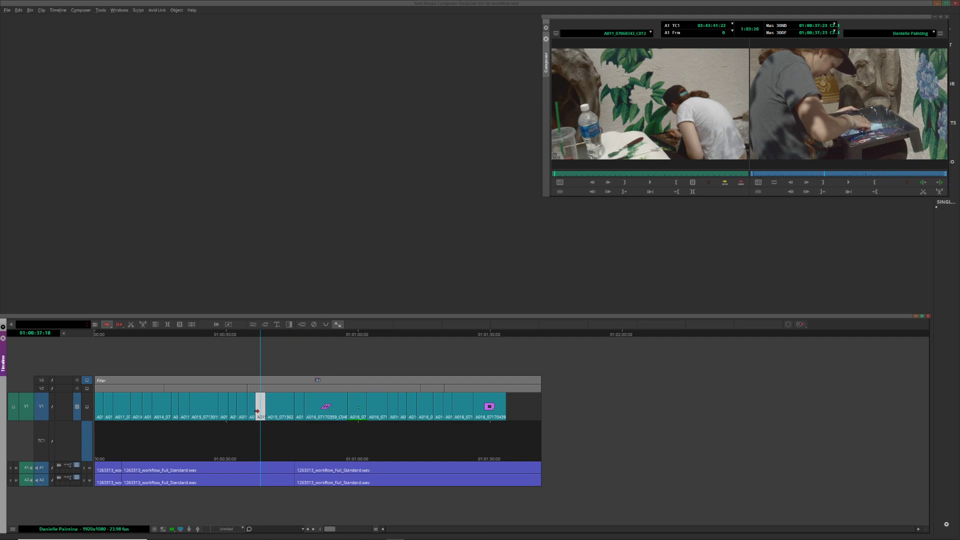
{"action": "key", "text": "ctrl+8"}
{"action": "left_click_drag", "start_coordinate": [55, 158], "coordinate": [41, 276]}
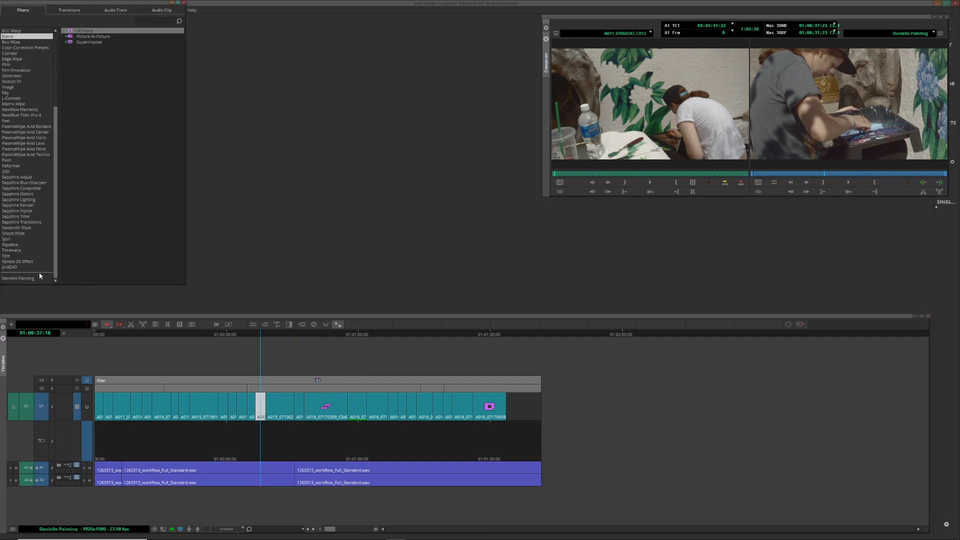
{"action": "left_click", "coordinate": [26, 178]}
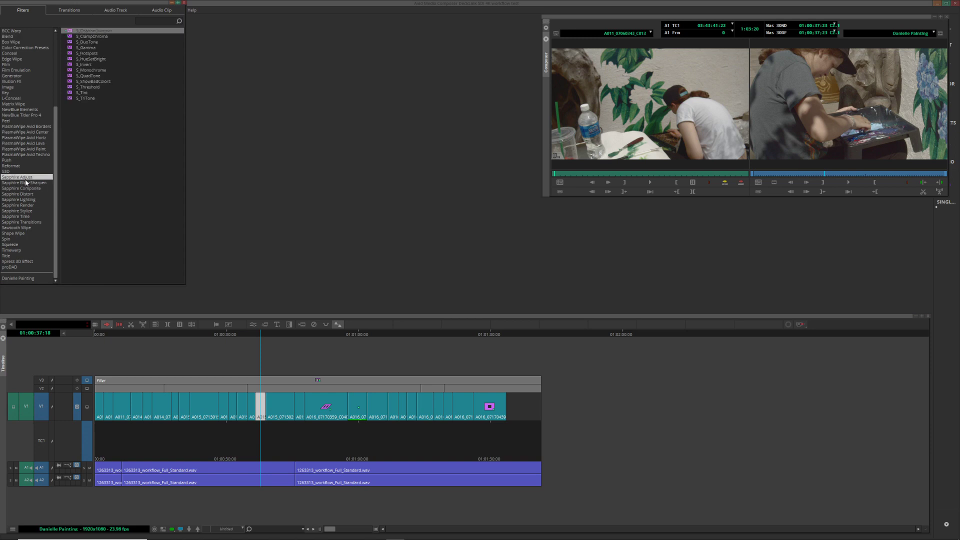
{"action": "left_click", "coordinate": [26, 183]}
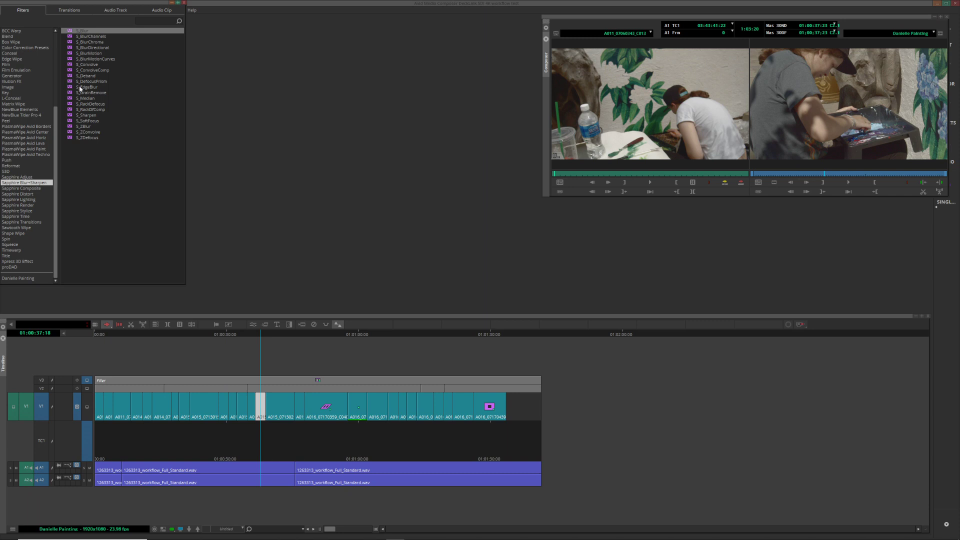
{"action": "left_click_drag", "start_coordinate": [70, 126], "coordinate": [271, 397]}
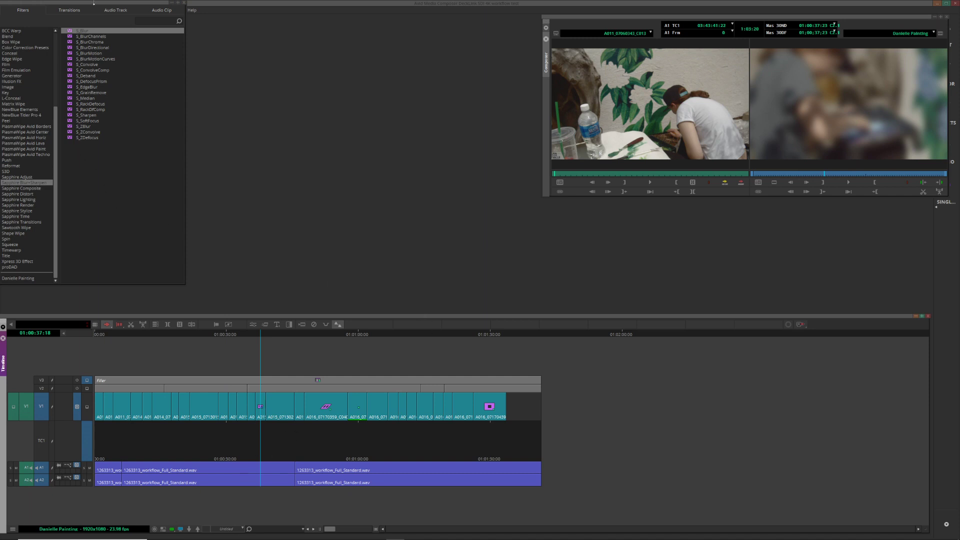
Close the effect library and open the S_ZBlur settings for clip A015_07130210_C028 in an enlarged timeline view.
{"action": "left_click_drag", "start_coordinate": [97, 4], "coordinate": [372, 27]}
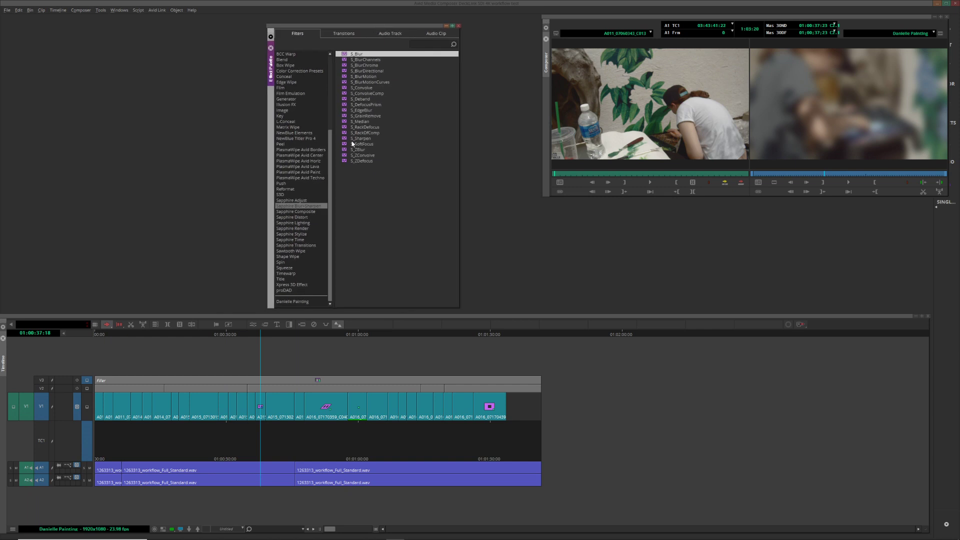
{"action": "scroll", "coordinate": [325, 154], "scroll_direction": "up", "scroll_amount": 7}
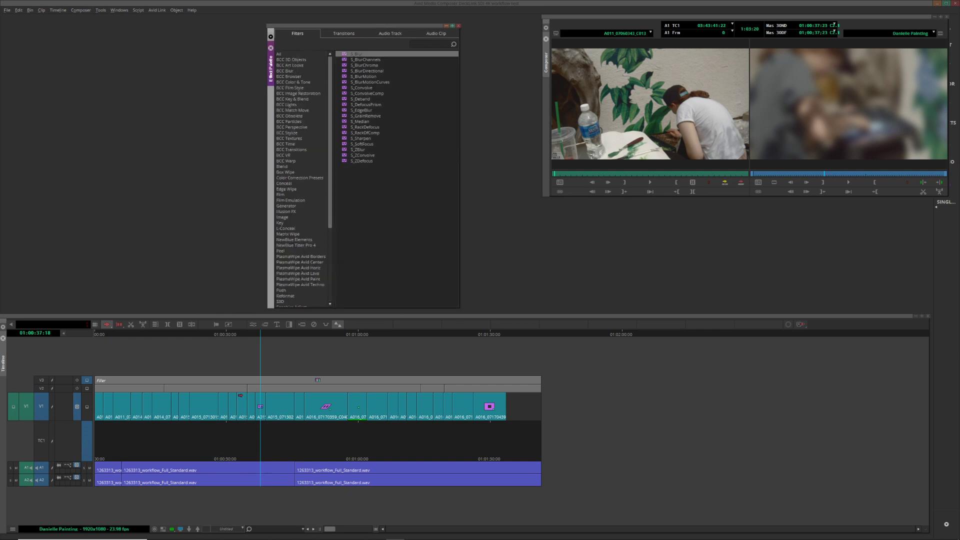
{"action": "left_click_drag", "start_coordinate": [260, 404], "coordinate": [260, 405]}
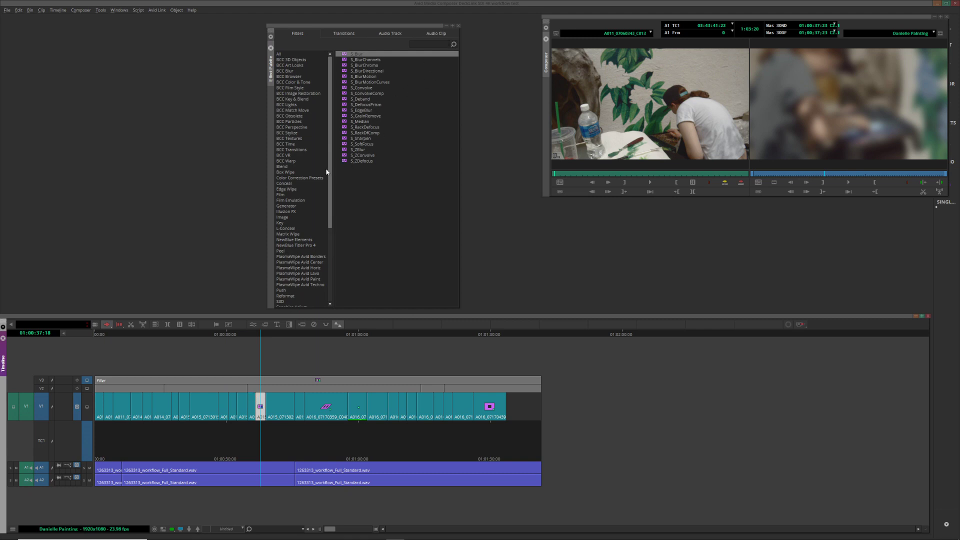
{"action": "left_click", "coordinate": [459, 26]}
{"action": "key", "text": "h"}
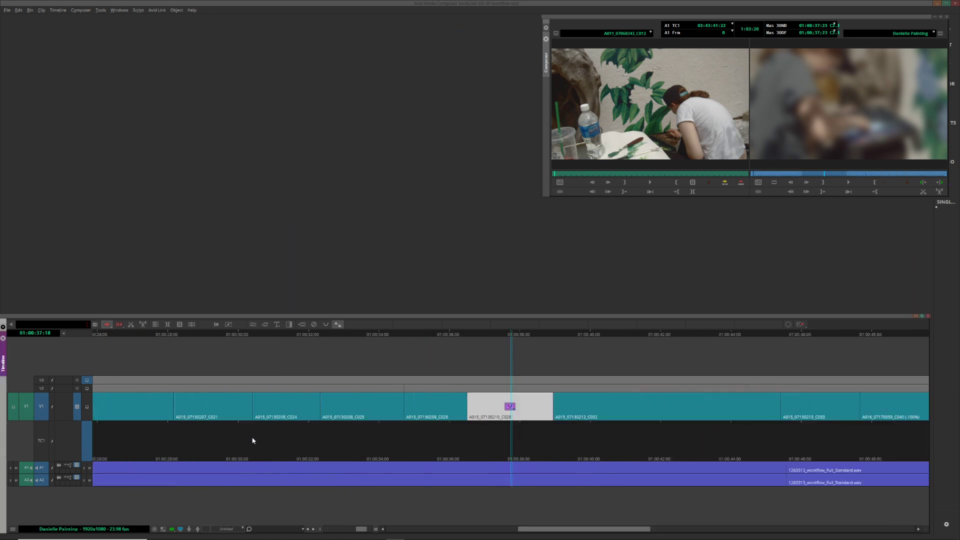
{"action": "key", "text": "ctrl+]"}
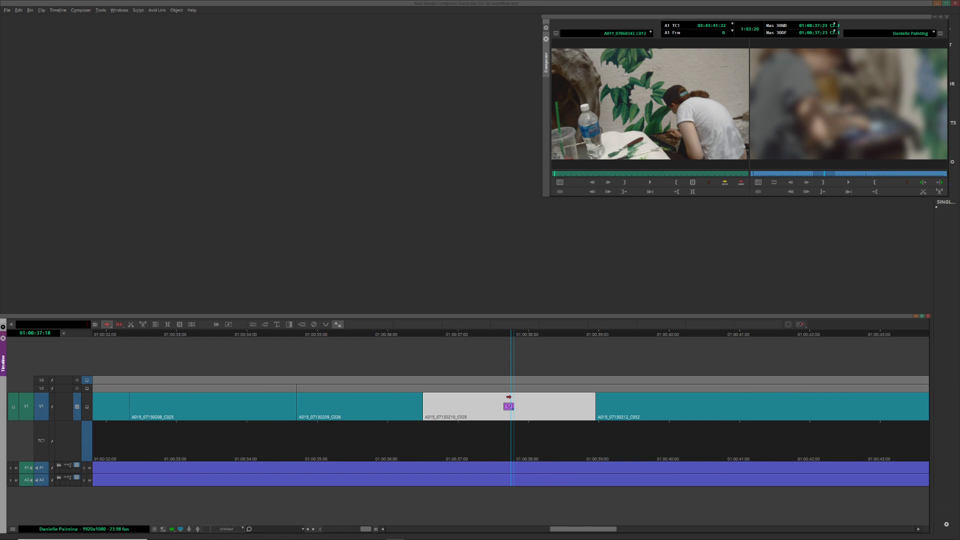
{"action": "double_click", "coordinate": [508, 405]}
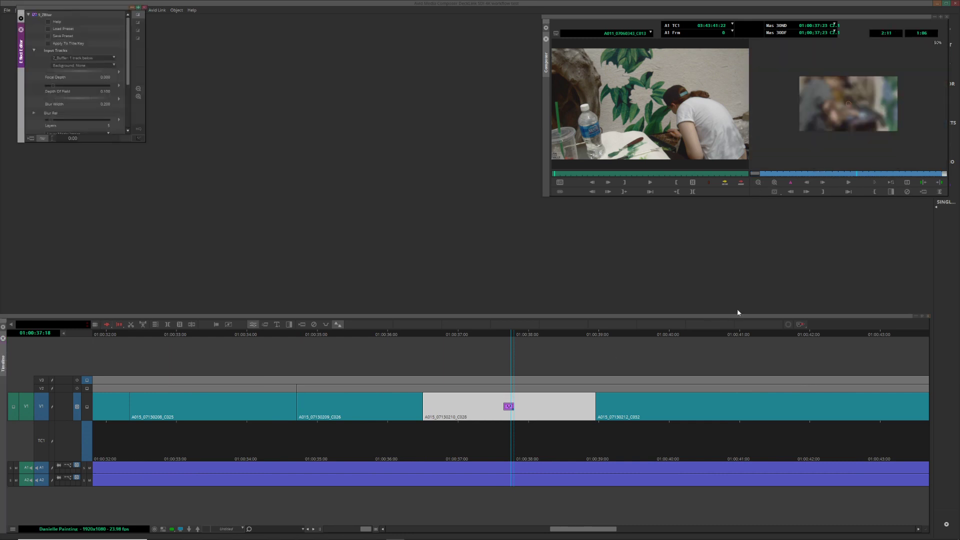
Keyframe the S_ZBlur effect near the clip's start and at about 01:00:37:03, setting Blur Width to 0 at the latter.
{"action": "left_click", "coordinate": [764, 174]}
{"action": "left_click", "coordinate": [791, 182]}
{"action": "left_click_drag", "start_coordinate": [775, 174], "coordinate": [811, 174]}
{"action": "left_click", "coordinate": [793, 183]}
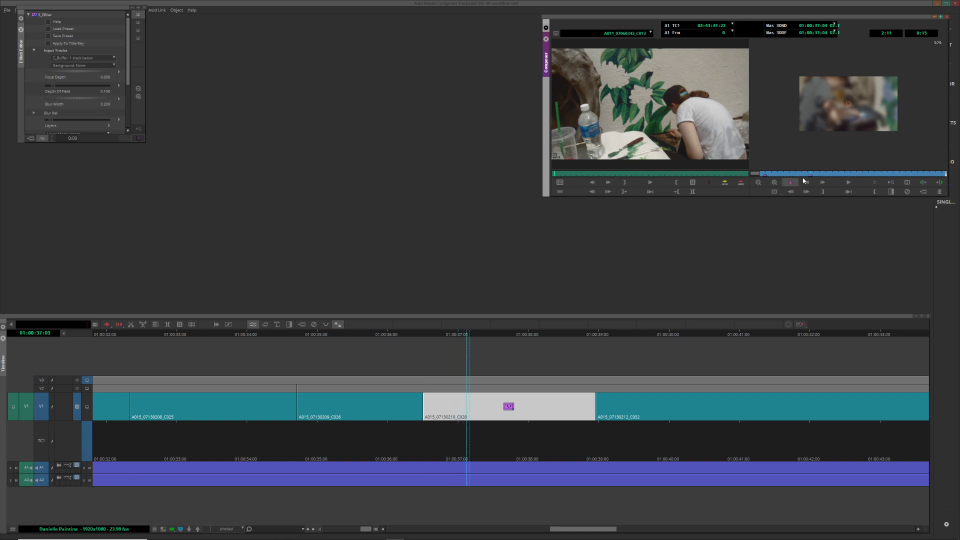
{"action": "left_click", "coordinate": [53, 85]}
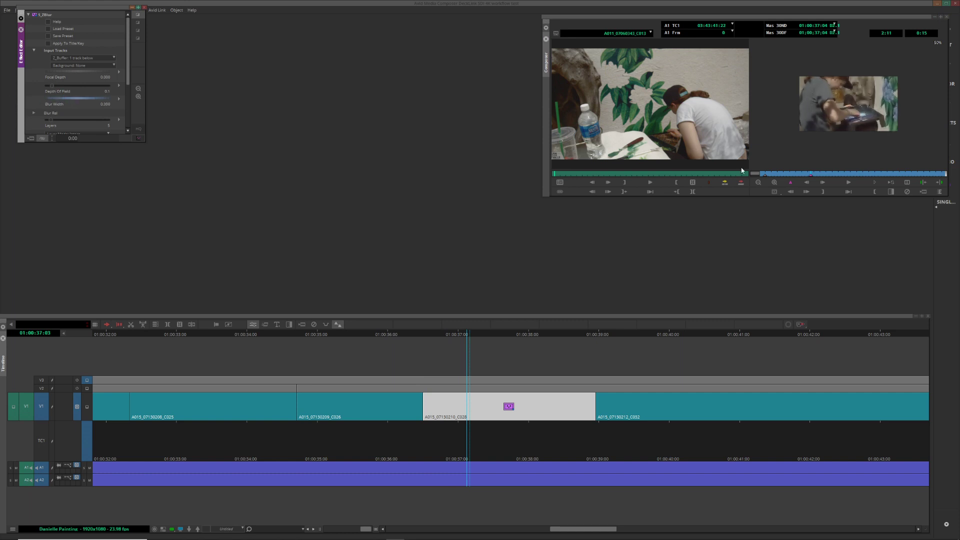
Play back the keyframed S_ZBlur clip, leave its effect settings, and scrub through the entire sequence in the timeline.
{"action": "left_click", "coordinate": [764, 176]}
{"action": "key", "text": "space"}
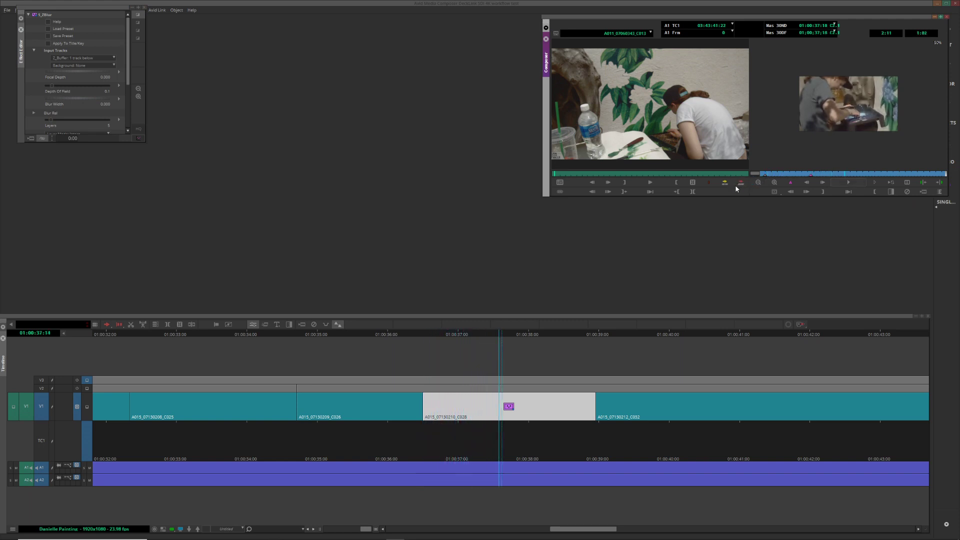
{"action": "left_click", "coordinate": [515, 430]}
{"action": "left_click", "coordinate": [503, 431]}
{"action": "key", "text": "ctrl+bracketleft"}
{"action": "key", "text": "ctrl+bracketleft"}
{"action": "key", "text": "ctrl+bracketleft"}
{"action": "key", "text": "ctrl+bracketleft"}
{"action": "key", "text": "ctrl+bracketleft"}
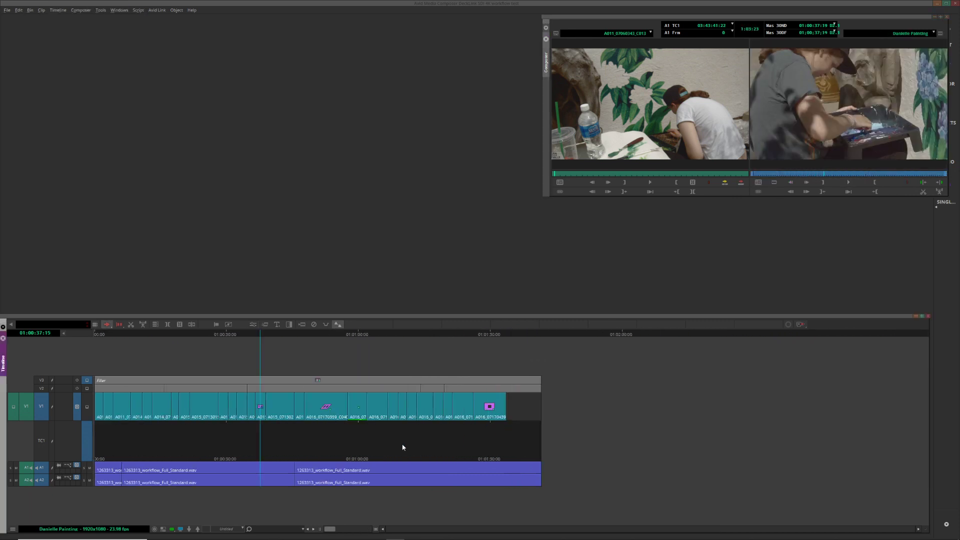
{"action": "mouse_move", "coordinate": [119, 439]}
{"action": "left_mouse_down"}
{"action": "mouse_move", "coordinate": [51, 442]}
{"action": "mouse_move", "coordinate": [373, 437]}
{"action": "mouse_move", "coordinate": [362, 432]}
{"action": "mouse_move", "coordinate": [493, 441]}
{"action": "left_mouse_up"}
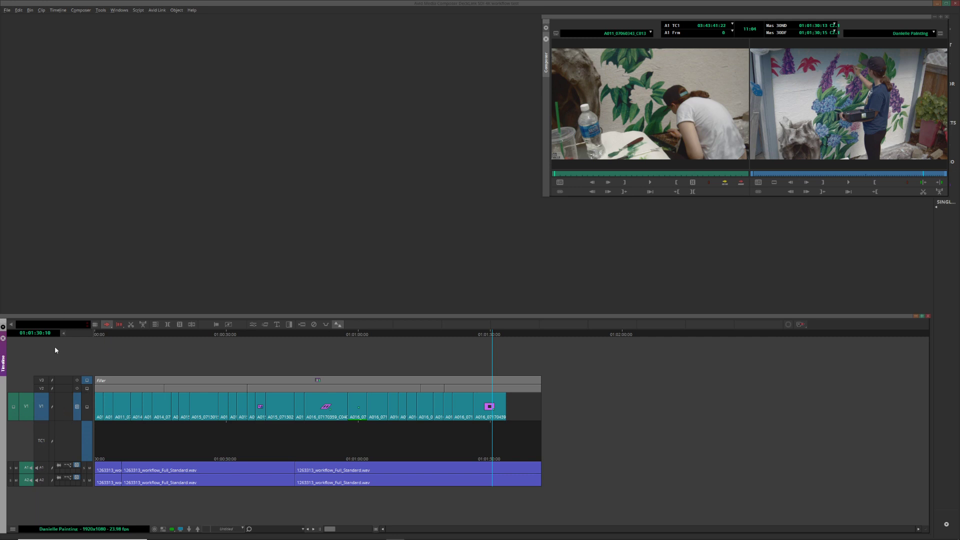
Turn on viewing of tracks V3 and V2 so their timecode and clip-name burn-ins display, and select tracks V3 and TC1.
{"action": "left_click", "coordinate": [42, 380]}
{"action": "left_click", "coordinate": [77, 380]}
{"action": "left_click", "coordinate": [77, 389]}
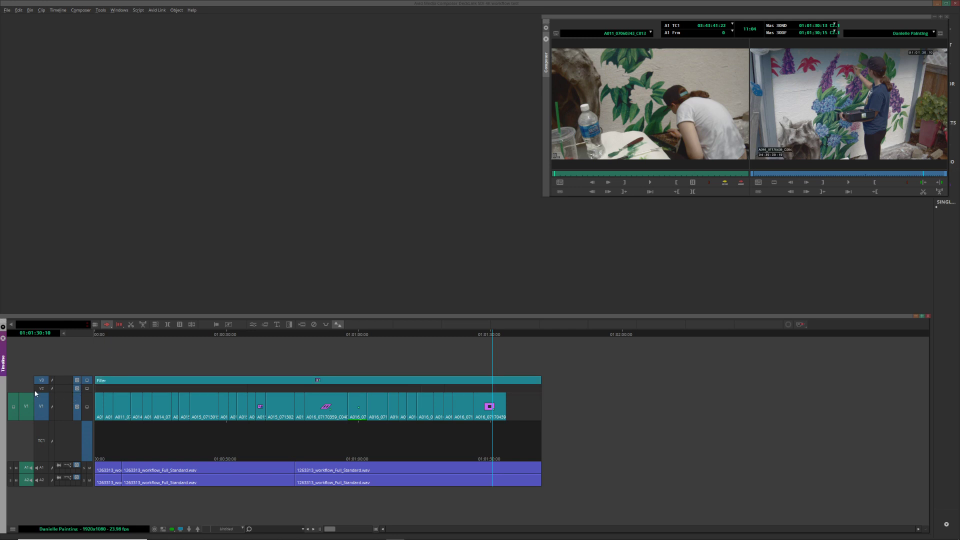
{"action": "left_click", "coordinate": [42, 440]}
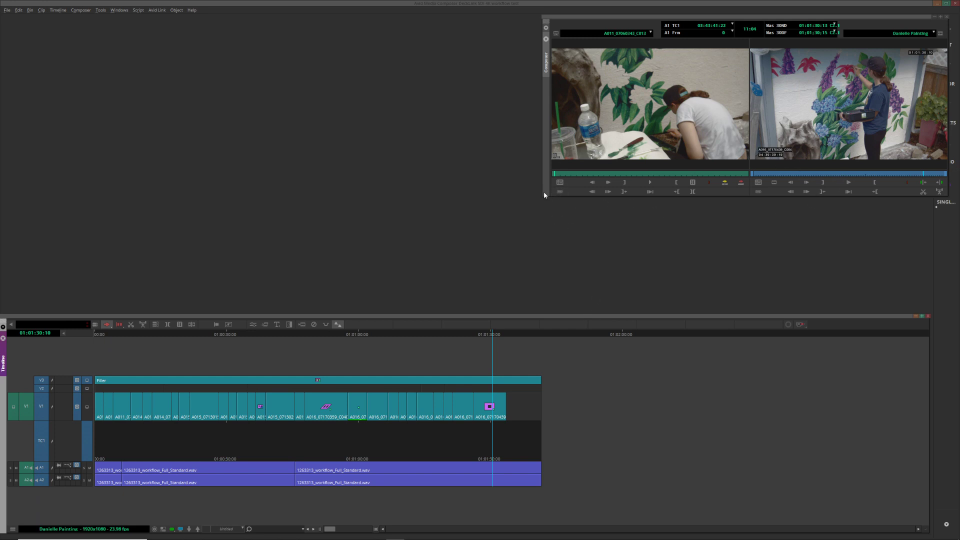
Enlarge the Composer window and check the timecode and clip-name burn-ins back to about 01:00:30:14.
{"action": "left_click_drag", "start_coordinate": [546, 195], "coordinate": [157, 195]}
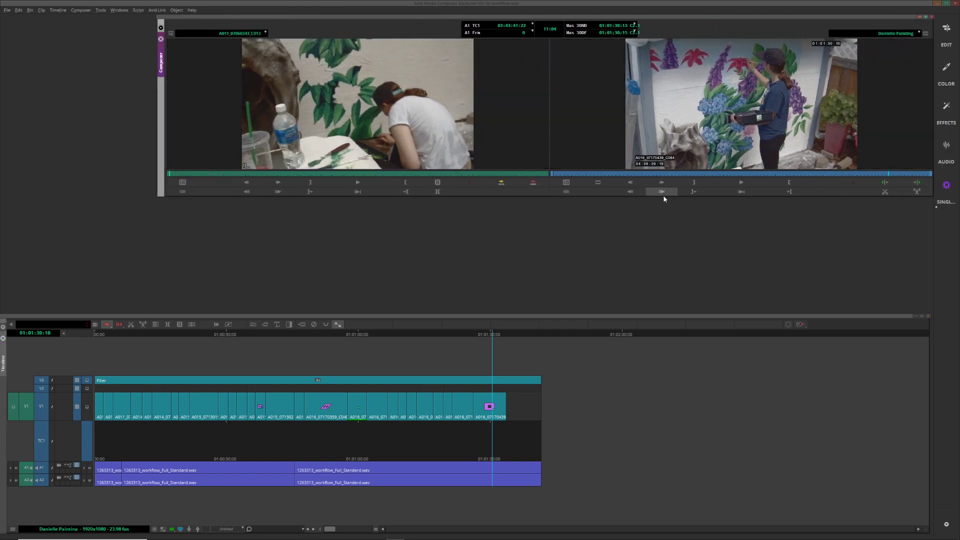
{"action": "left_click_drag", "start_coordinate": [661, 197], "coordinate": [649, 279]}
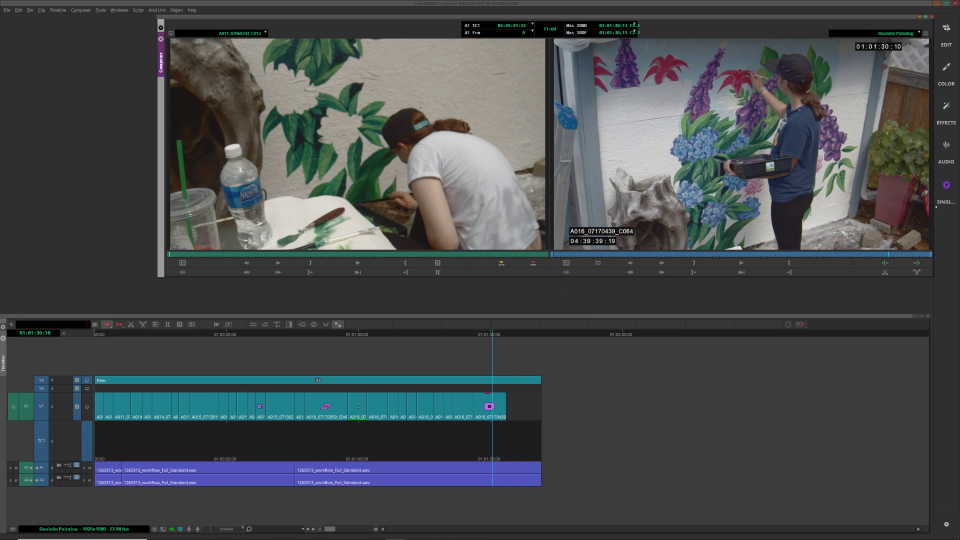
{"action": "left_click_drag", "start_coordinate": [478, 445], "coordinate": [231, 429]}
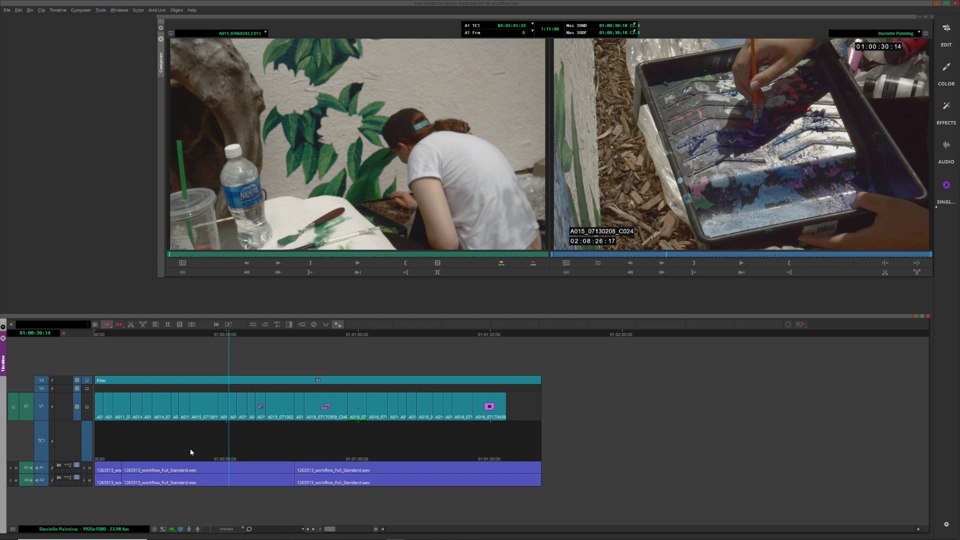
Mark the whole sequence for export, from 01:00:00:00 to 01:01:41:14.
{"action": "key", "text": "ctrl+["}
{"action": "key", "text": "Home"}
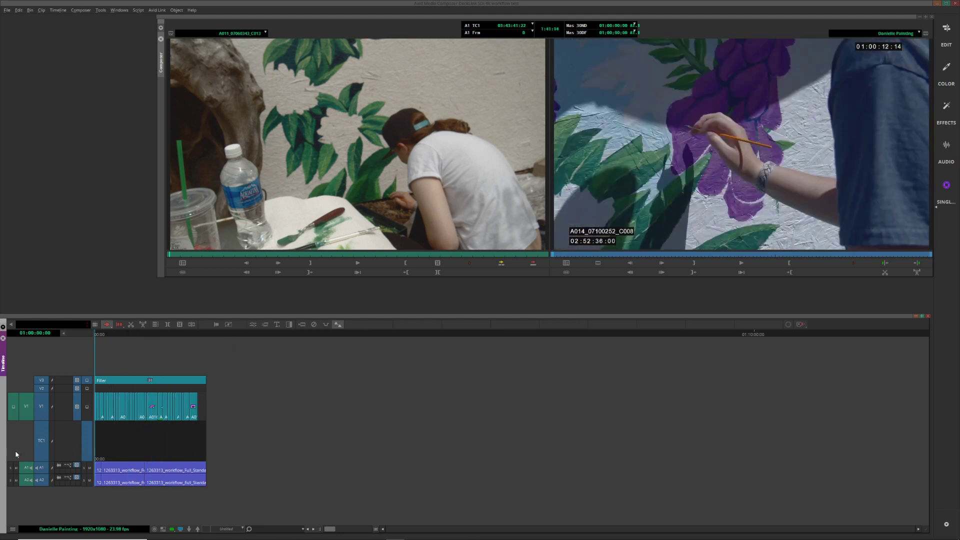
{"action": "key", "text": "End"}
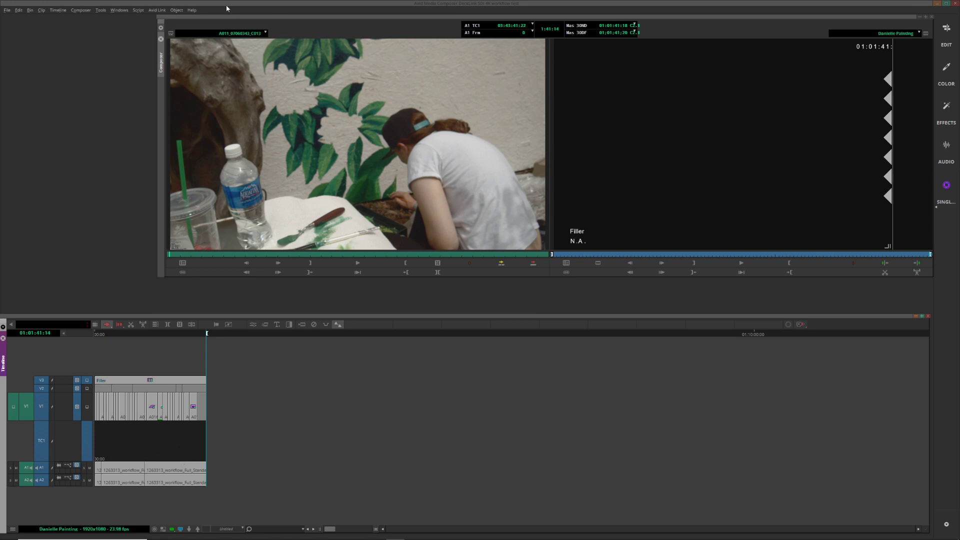
Export the marked sequence with the H264_Stereo_15 Mbps setting over the existing workflow movie in the Reference folder.
{"action": "left_click", "coordinate": [4, 11]}
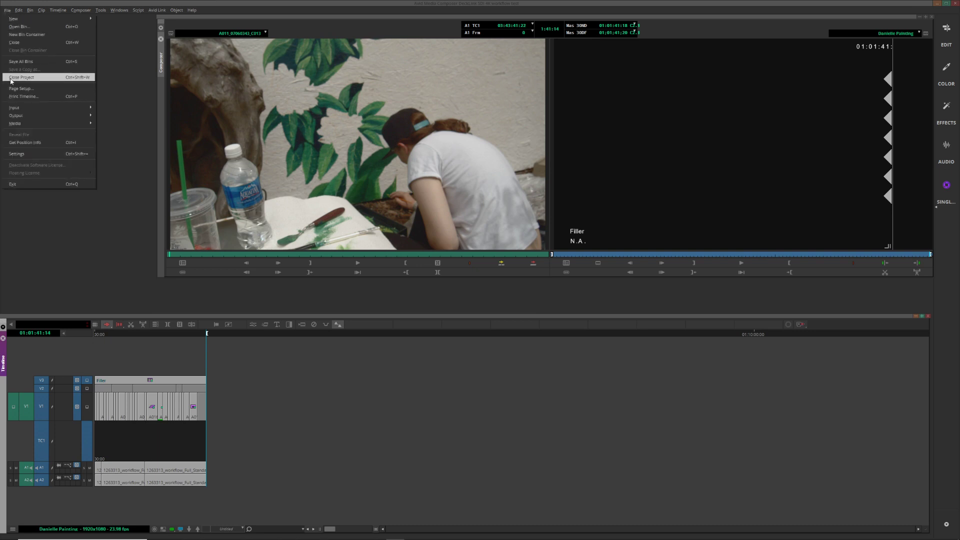
{"action": "mouse_move", "coordinate": [80, 115]}
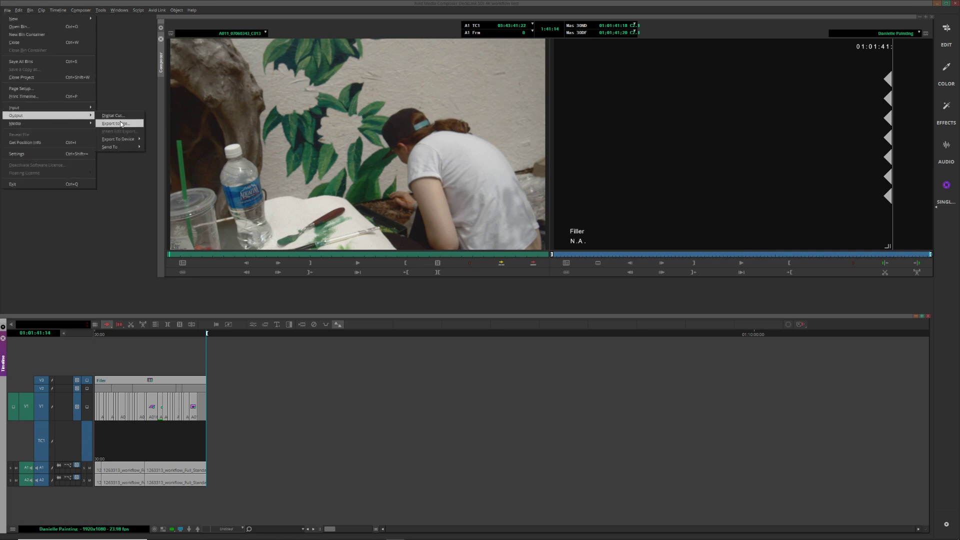
{"action": "left_click", "coordinate": [115, 123]}
{"action": "double_click", "coordinate": [558, 183]}
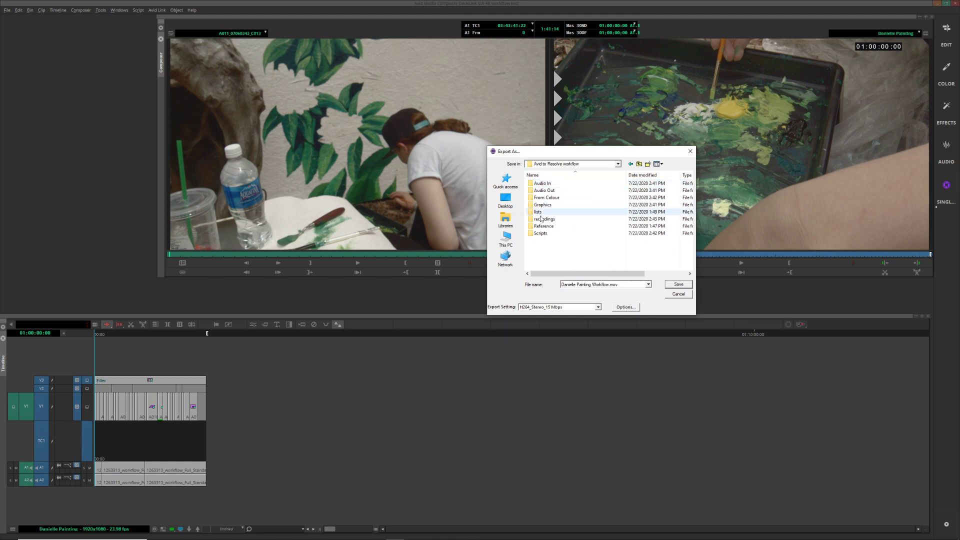
{"action": "double_click", "coordinate": [545, 226]}
{"action": "left_click", "coordinate": [562, 185]}
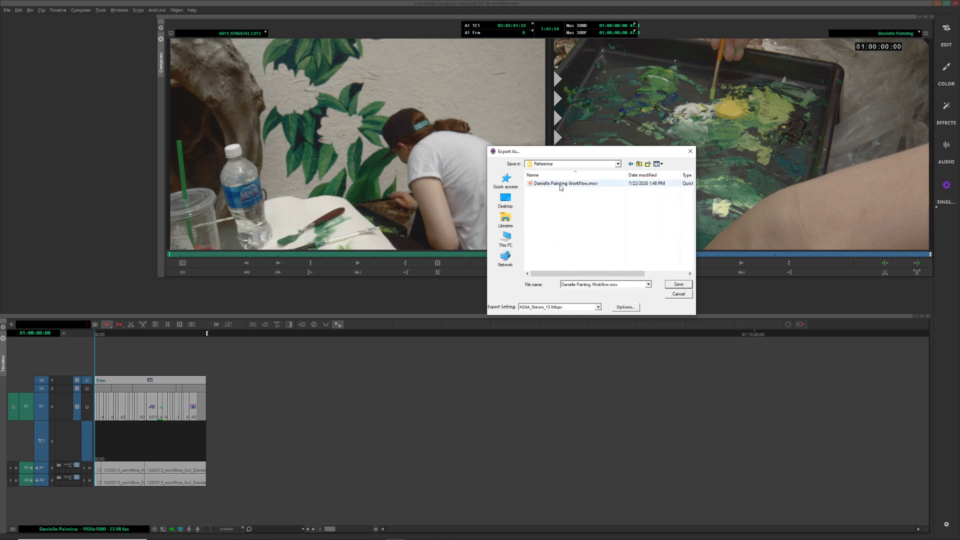
{"action": "left_click", "coordinate": [679, 285]}
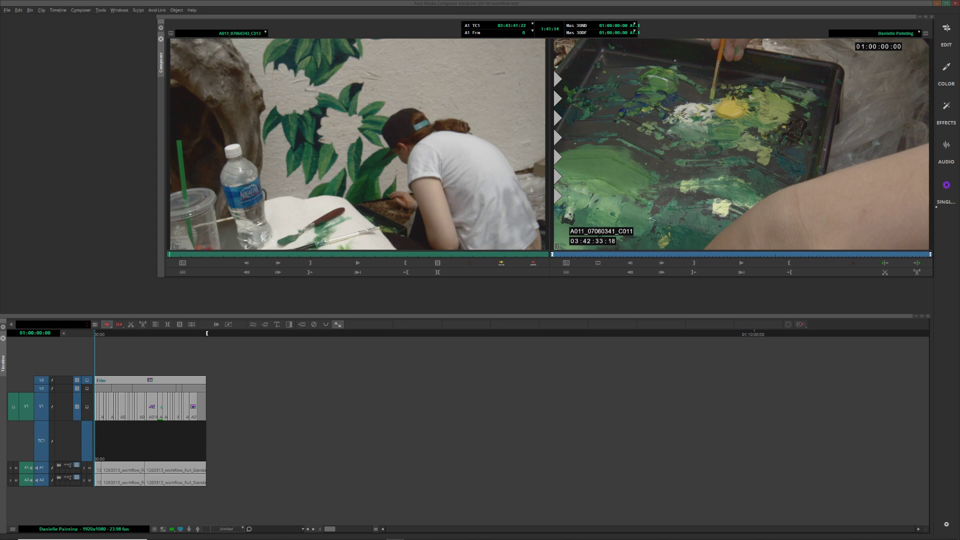
Set up another file export using the AAF to Resolve setting, with the lists folder as its destination.
{"action": "left_click", "coordinate": [6, 12]}
{"action": "mouse_move", "coordinate": [60, 112]}
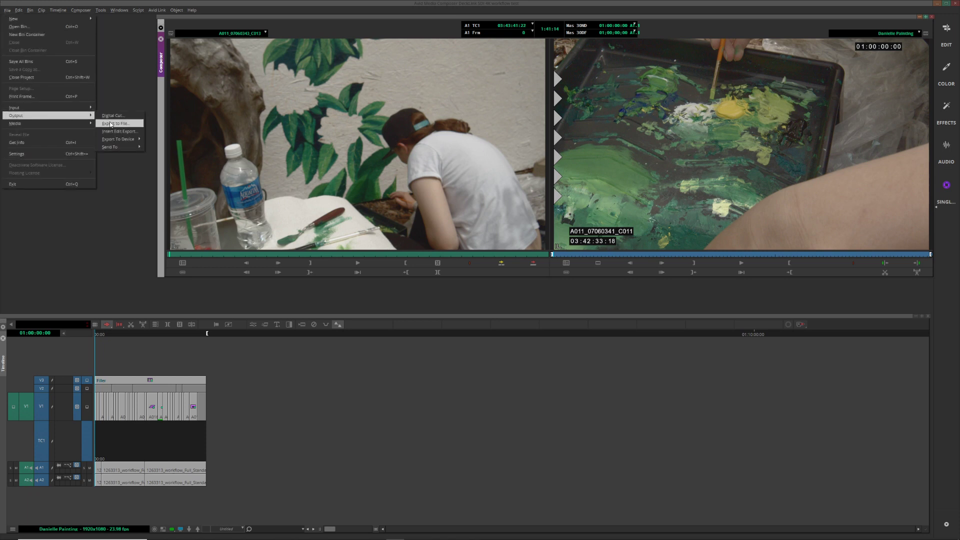
{"action": "left_click", "coordinate": [121, 121]}
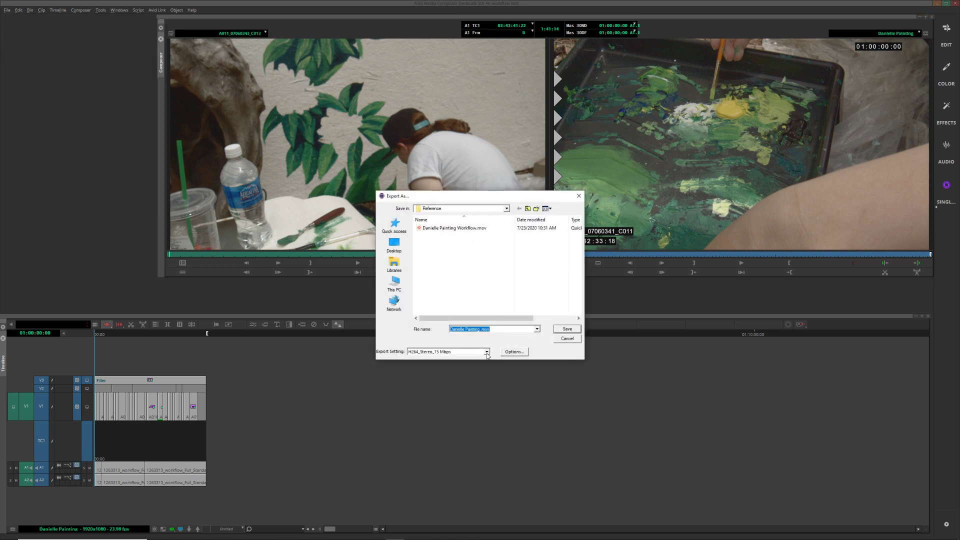
{"action": "left_click", "coordinate": [487, 352]}
{"action": "scroll", "coordinate": [480, 373], "scroll_direction": "up", "scroll_amount": 3}
{"action": "left_click", "coordinate": [442, 362]}
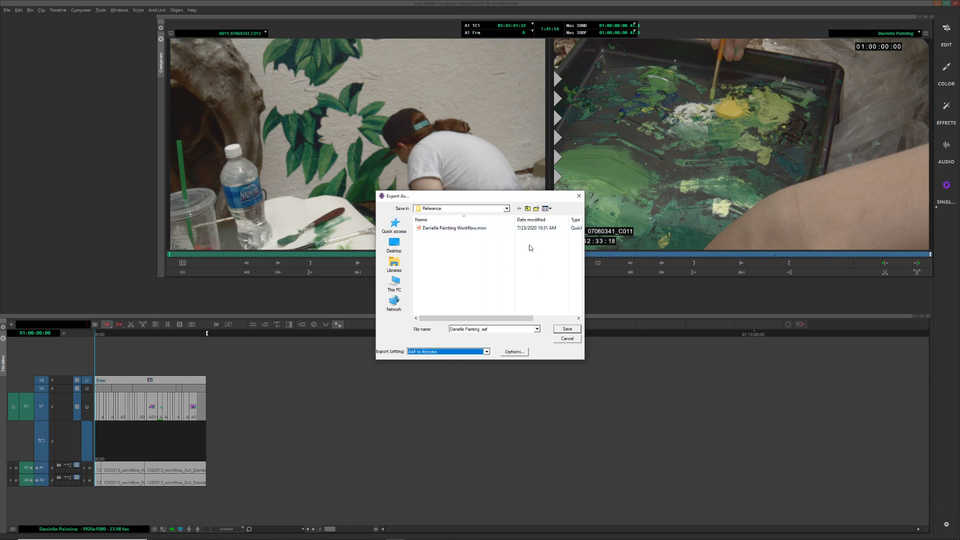
{"action": "left_click", "coordinate": [527, 209]}
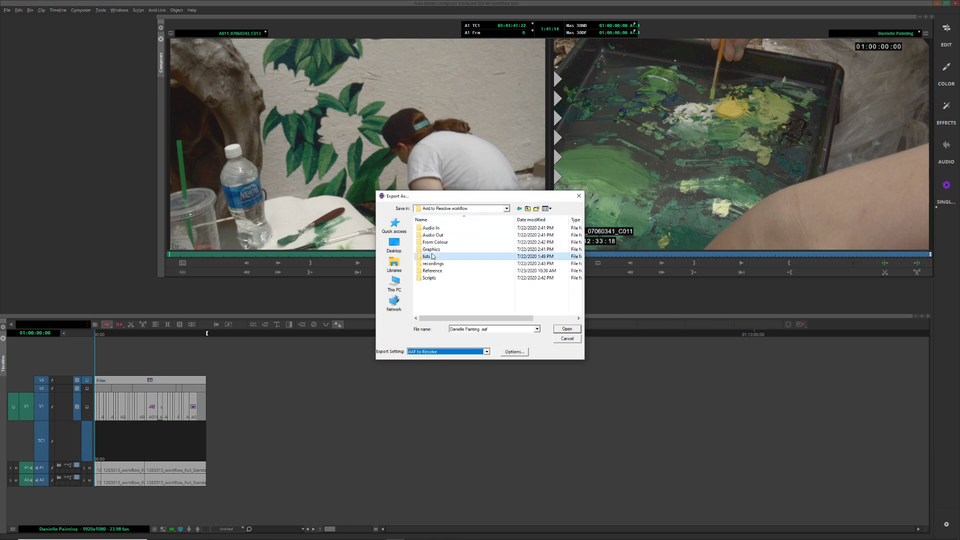
{"action": "double_click", "coordinate": [461, 256]}
Review the video and audio details of the AAF to Resolve options, keep Link to (Don't Export) Media, and export the AAF.
{"action": "left_click", "coordinate": [514, 352]}
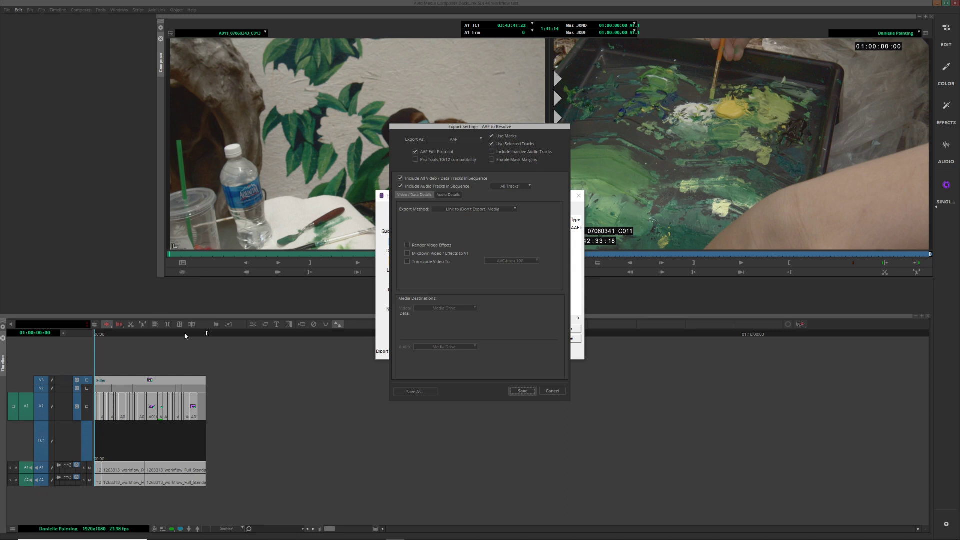
{"action": "left_click", "coordinate": [442, 194]}
{"action": "left_click", "coordinate": [419, 197]}
{"action": "left_click", "coordinate": [447, 195]}
{"action": "left_click", "coordinate": [416, 195]}
{"action": "left_click", "coordinate": [449, 195]}
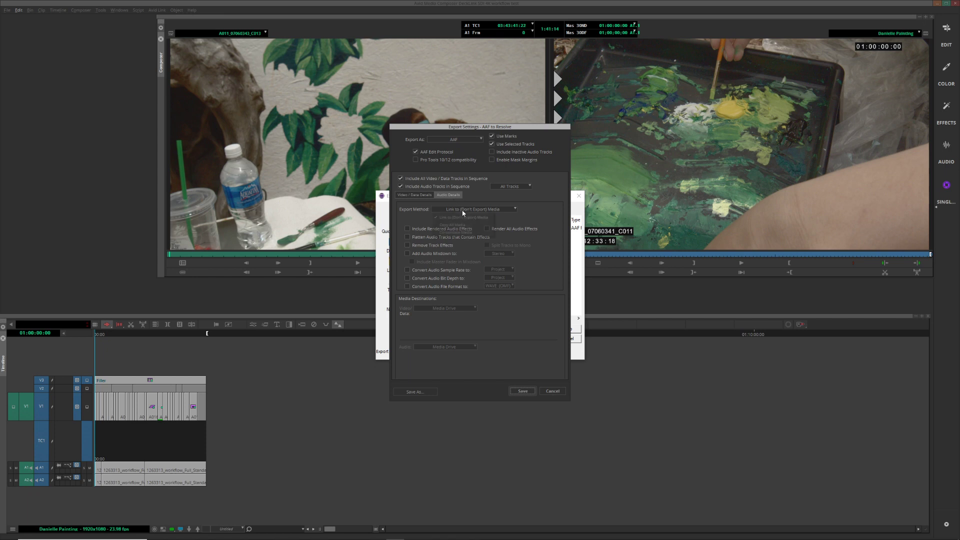
{"action": "left_click", "coordinate": [419, 195]}
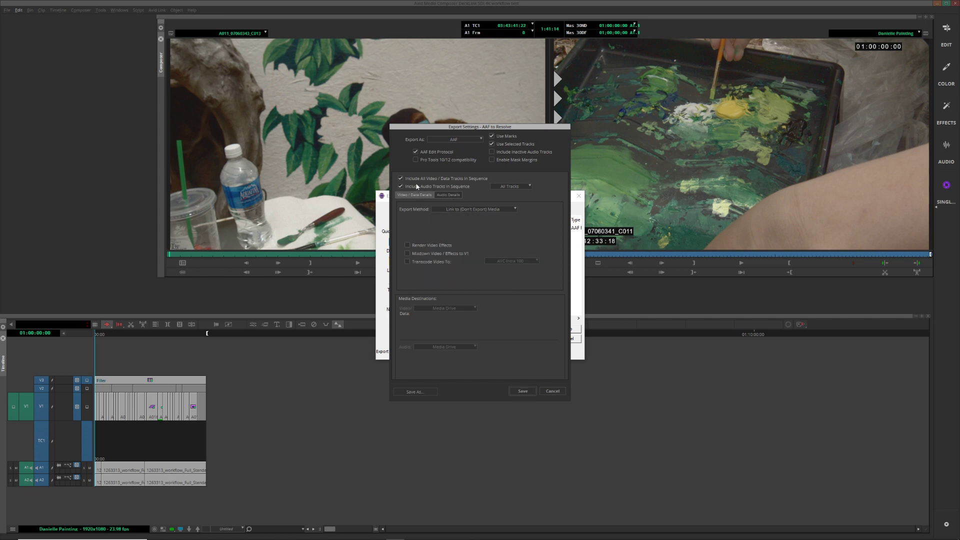
{"action": "left_click", "coordinate": [528, 391]}
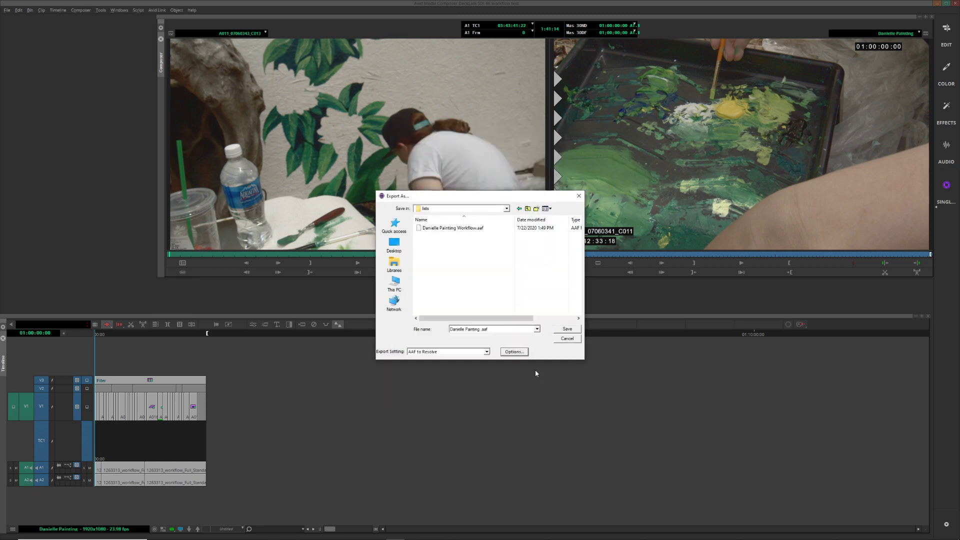
{"action": "left_click", "coordinate": [568, 330]}
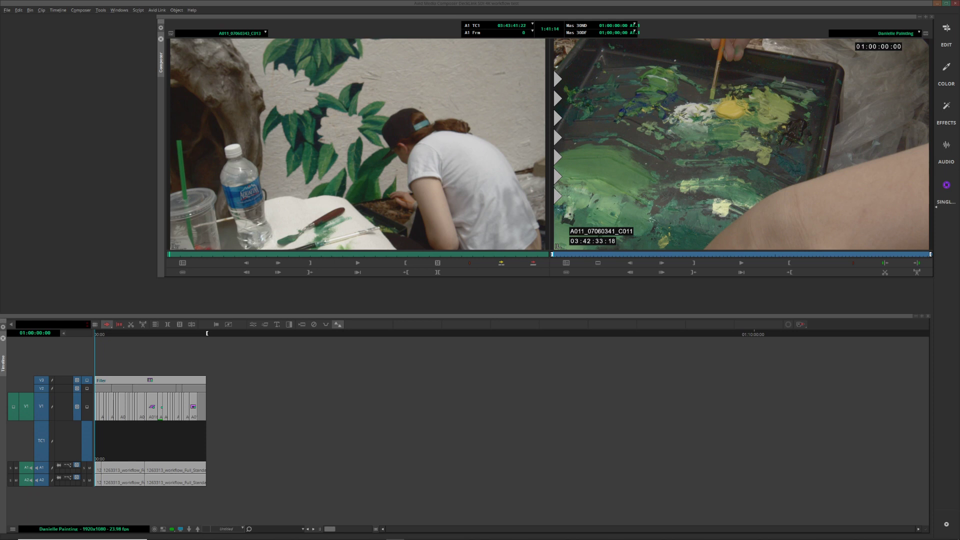
Bring the bin window into view, select the original sequence in the Edit bin, and fit the window above the timeline.
{"action": "left_click_drag", "start_coordinate": [86, 33], "coordinate": [489, 47]}
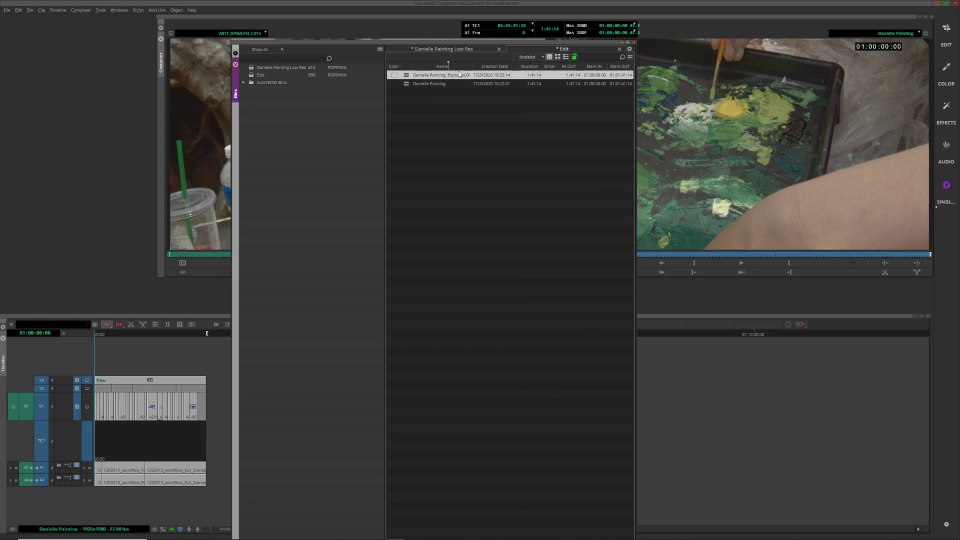
{"action": "left_click", "coordinate": [409, 85]}
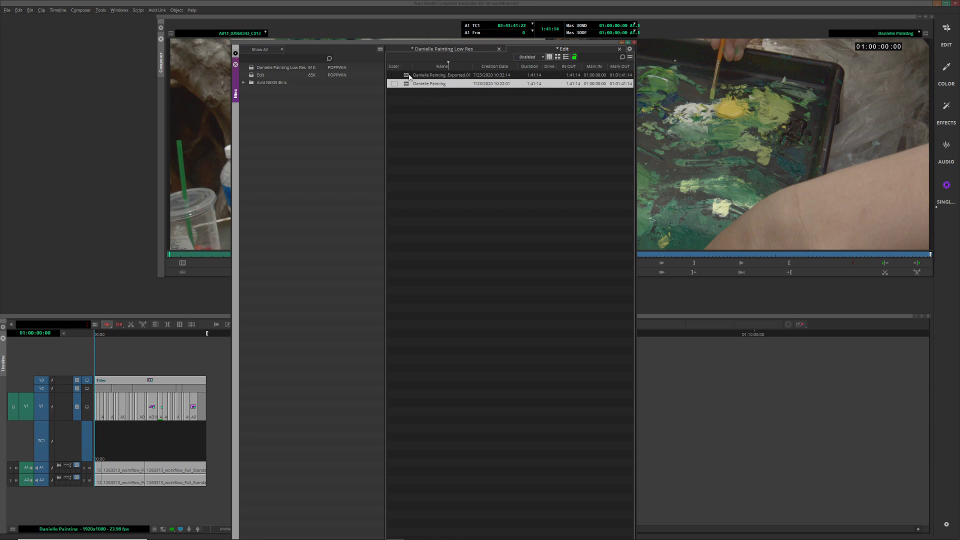
{"action": "left_click_drag", "start_coordinate": [418, 49], "coordinate": [245, 44]}
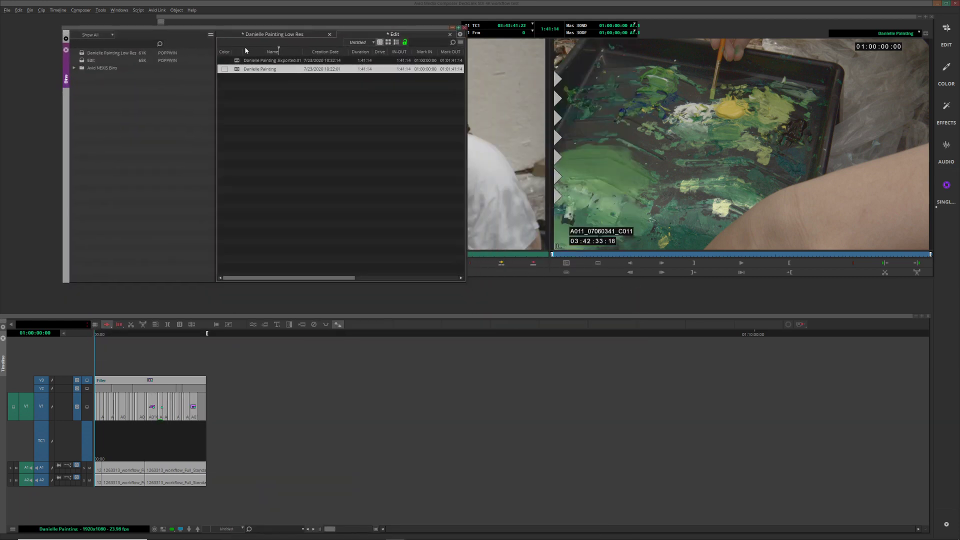
Load the Exported.01 copy of the sequence into the timeline and park at 01:00:48:18.
{"action": "double_click", "coordinate": [238, 60]}
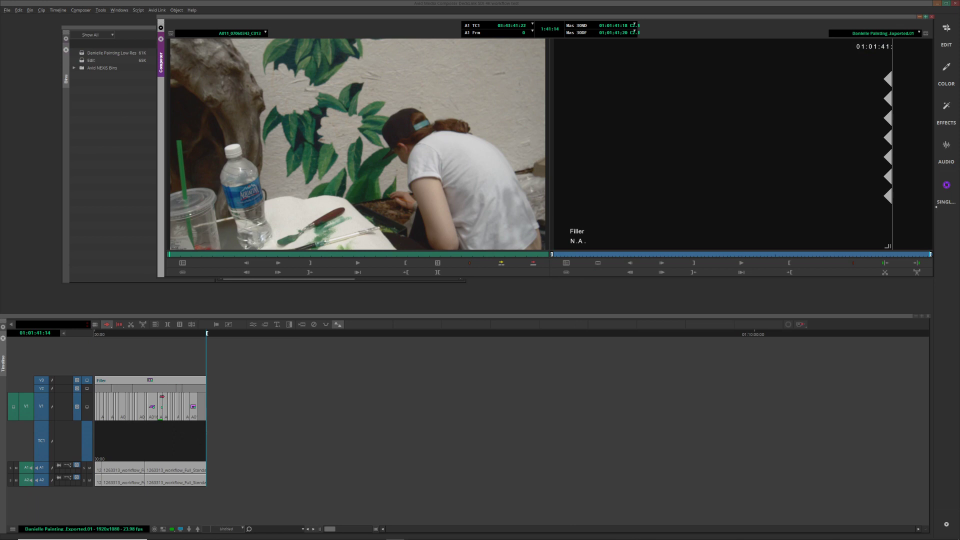
{"action": "key", "text": "ctrl+a"}
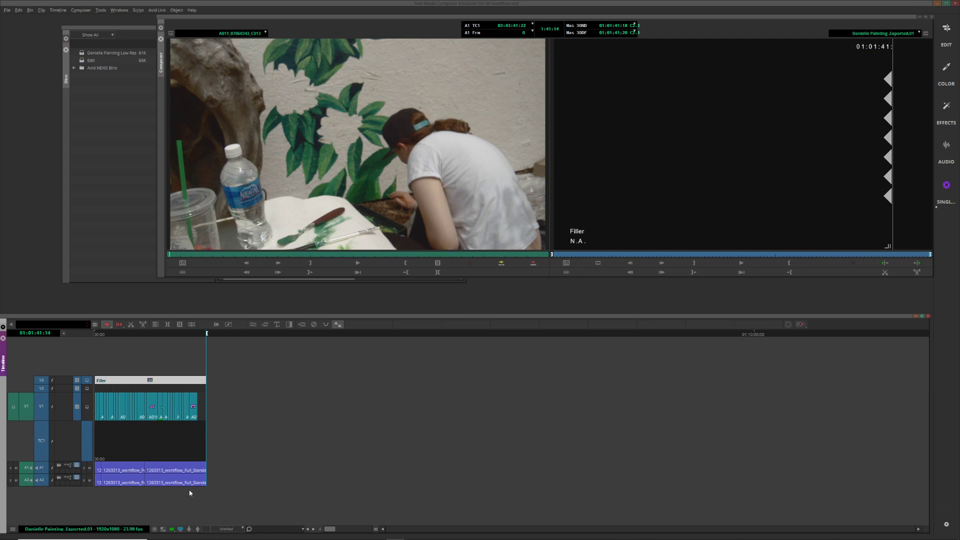
{"action": "left_click", "coordinate": [148, 434]}
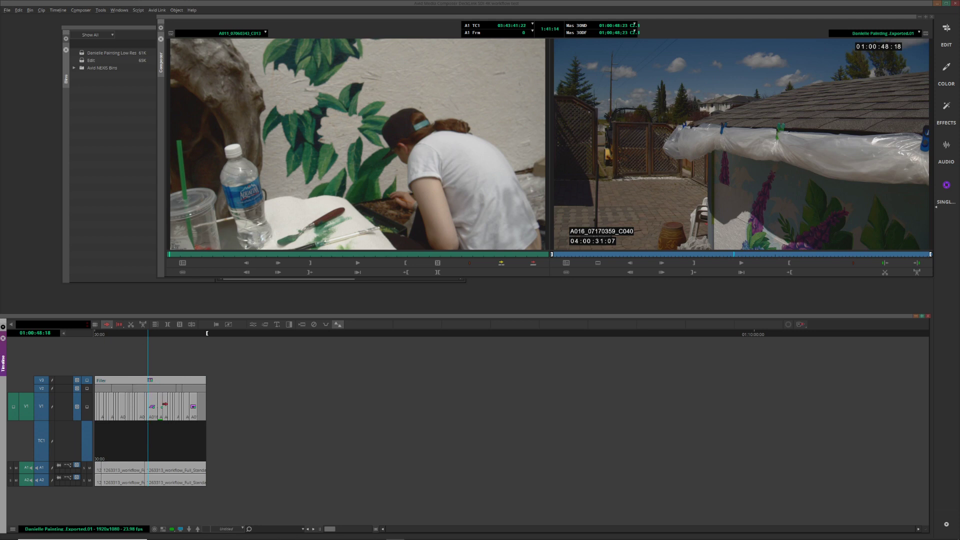
Save all the bins, then quit the editing application and confirm leaving it.
{"action": "left_click", "coordinate": [122, 108]}
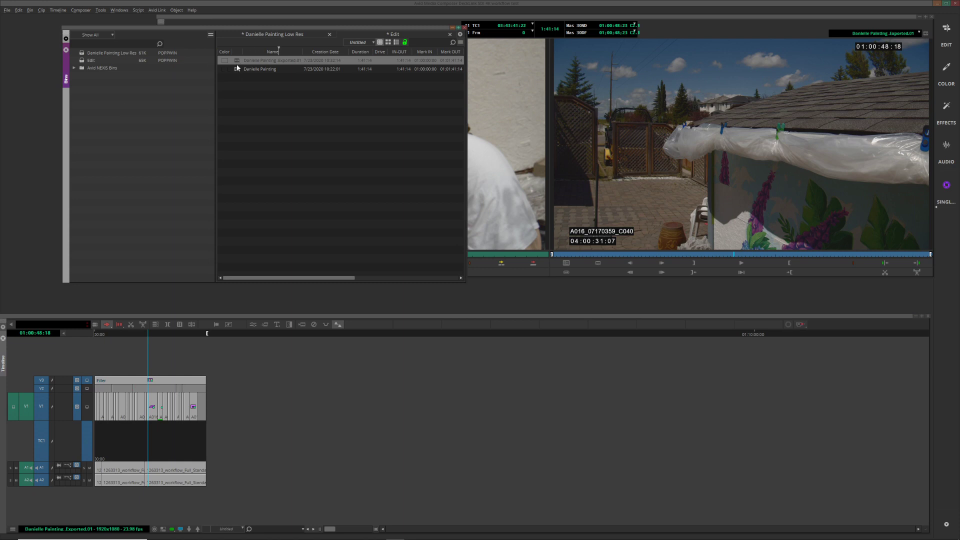
{"action": "left_click", "coordinate": [6, 11]}
{"action": "left_click", "coordinate": [26, 65]}
{"action": "left_click", "coordinate": [7, 10]}
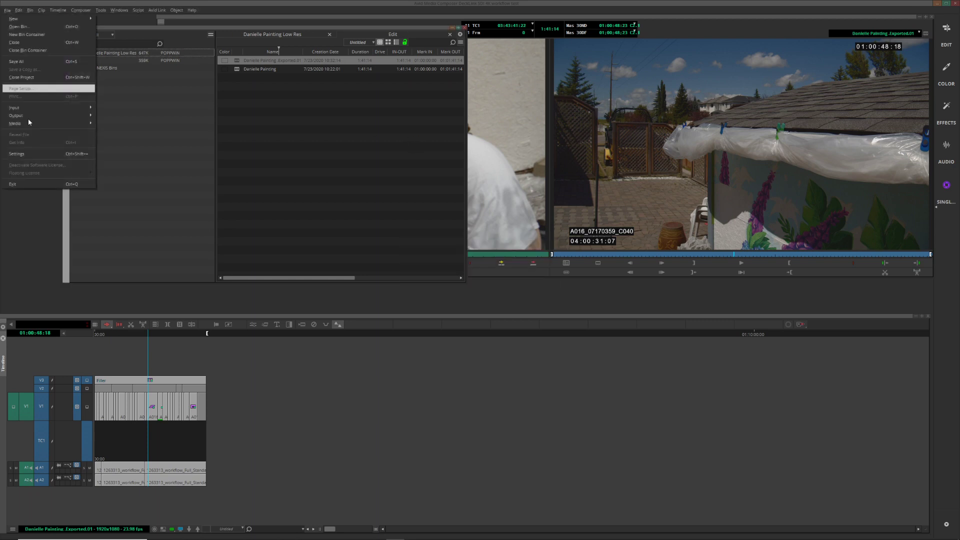
{"action": "left_click", "coordinate": [25, 185]}
{"action": "left_click", "coordinate": [461, 275]}
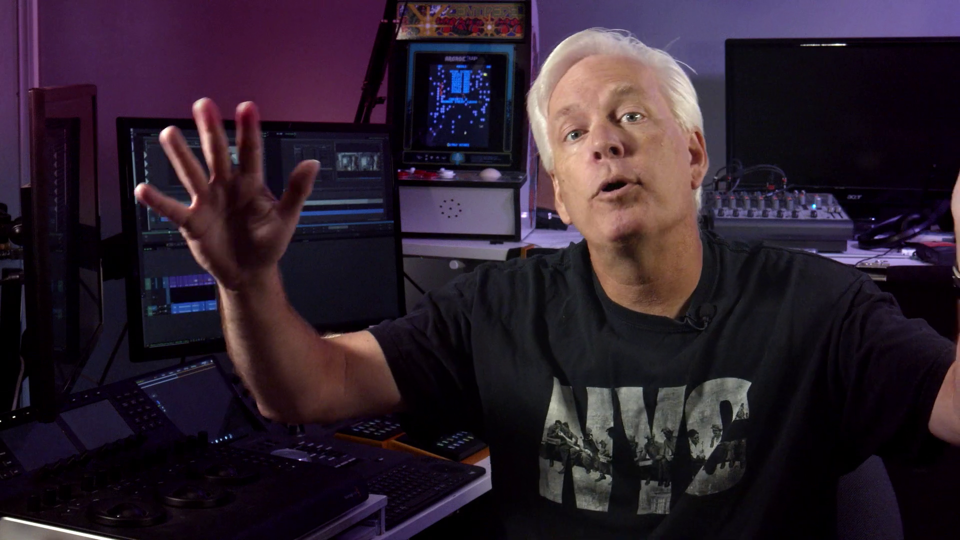